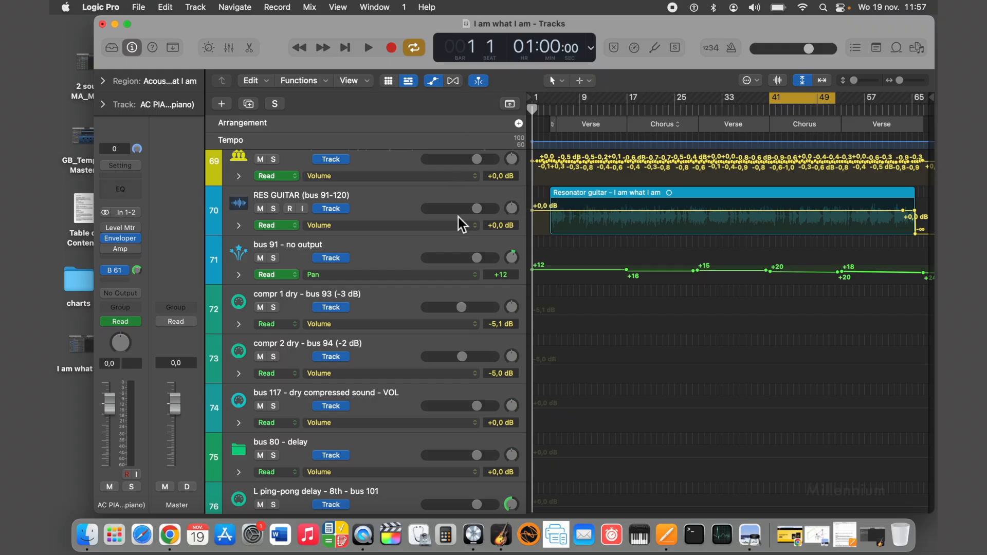
{"action": "scroll", "coordinate": [457, 215], "scroll_direction": "up", "scroll_amount": 1}
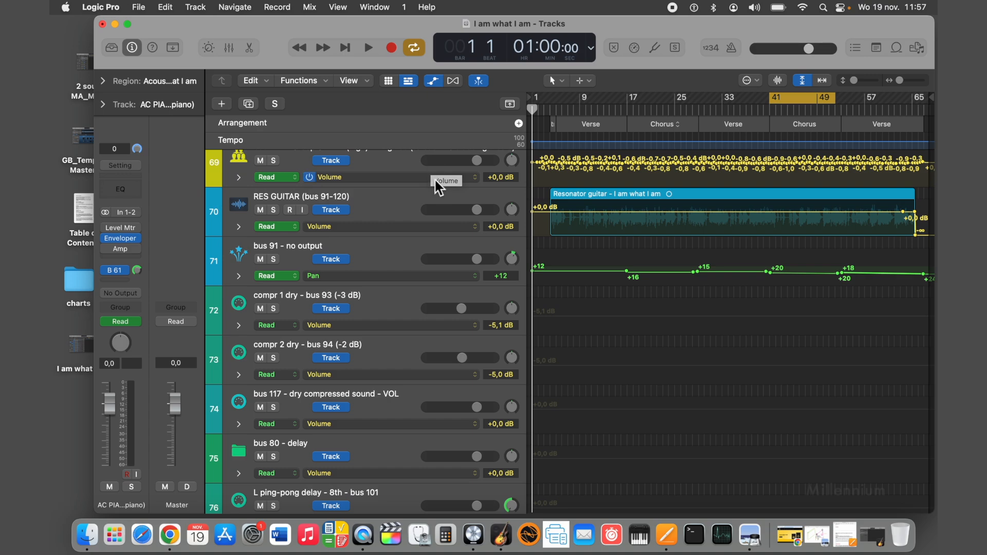
{"action": "scroll", "coordinate": [434, 178], "scroll_direction": "up", "scroll_amount": 1}
{"action": "scroll", "coordinate": [434, 178], "scroll_direction": "down", "scroll_amount": 1}
{"action": "scroll", "coordinate": [433, 178], "scroll_direction": "down", "scroll_amount": 1}
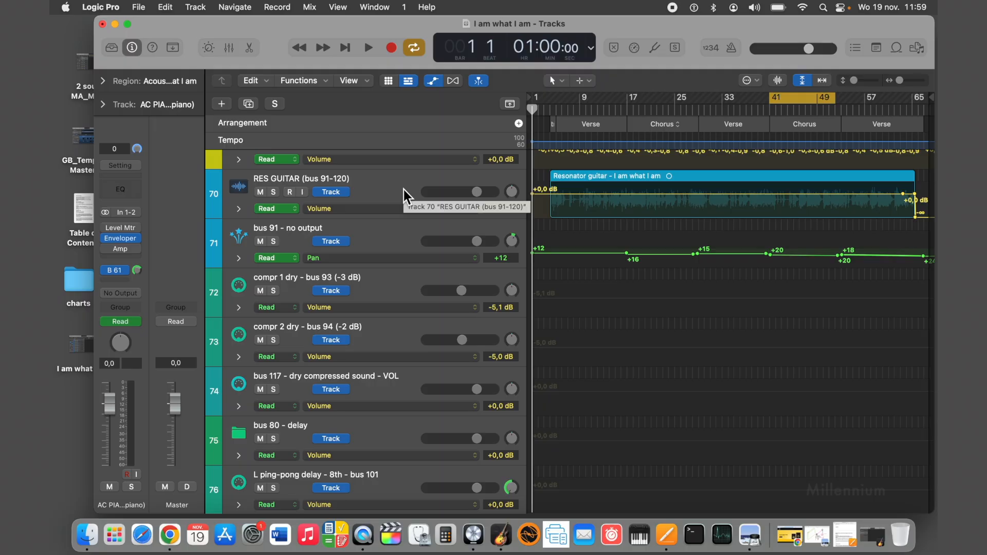
Select the DRUMS (bus 1-30) track and examine its pan setting and that of the EL BASS track.
{"action": "scroll", "coordinate": [403, 190], "scroll_direction": "up", "scroll_amount": 20}
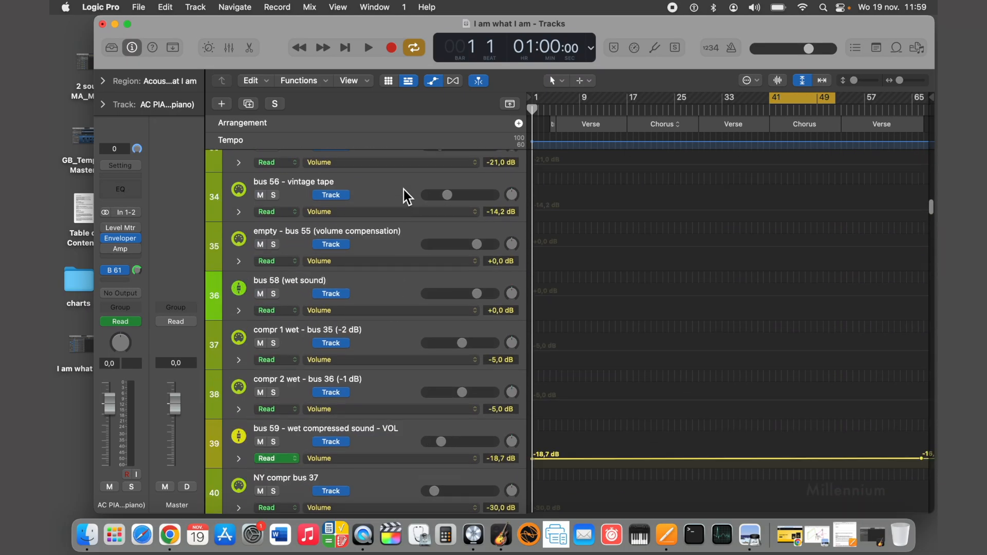
{"action": "scroll", "coordinate": [403, 191], "scroll_direction": "up", "scroll_amount": 10}
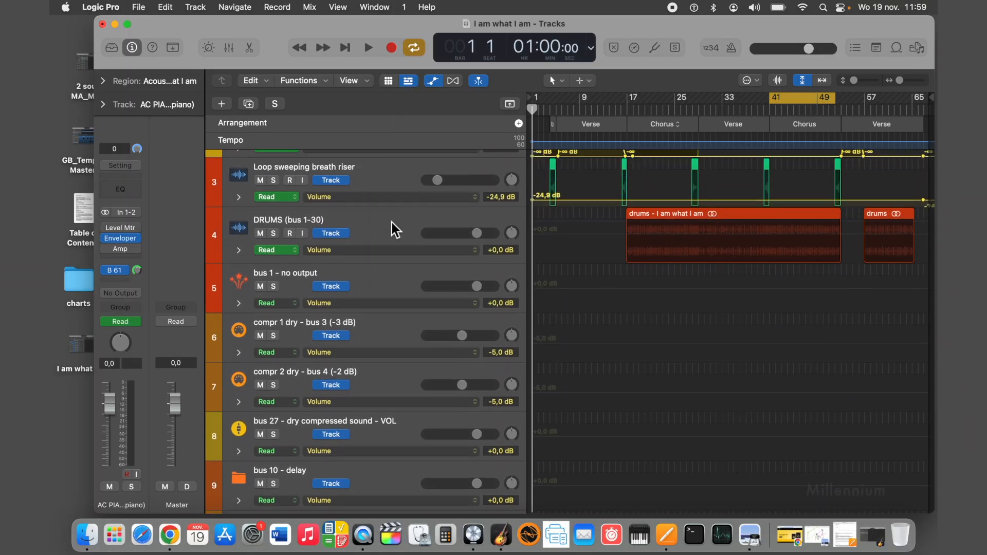
{"action": "left_click", "coordinate": [387, 224]}
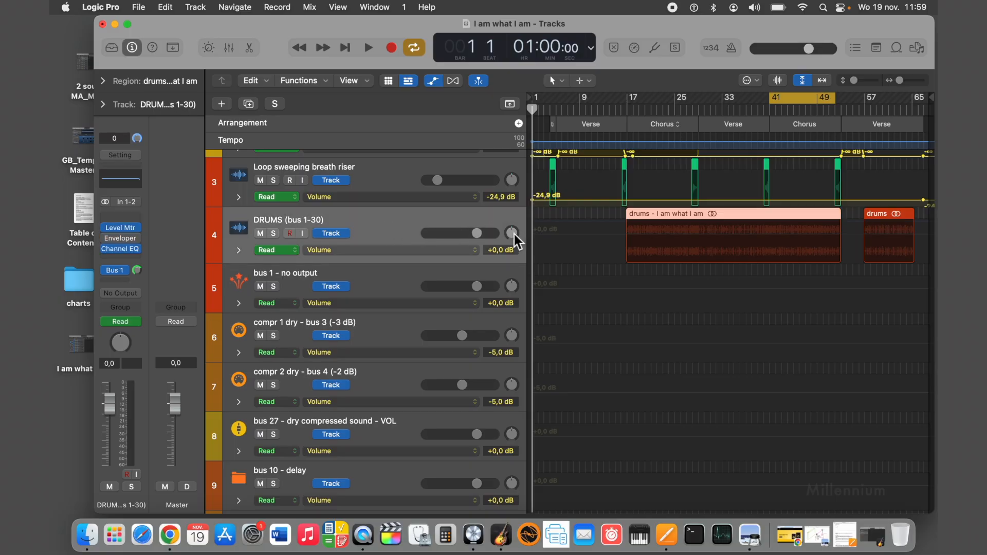
{"action": "scroll", "coordinate": [431, 219], "scroll_direction": "down", "scroll_amount": 15}
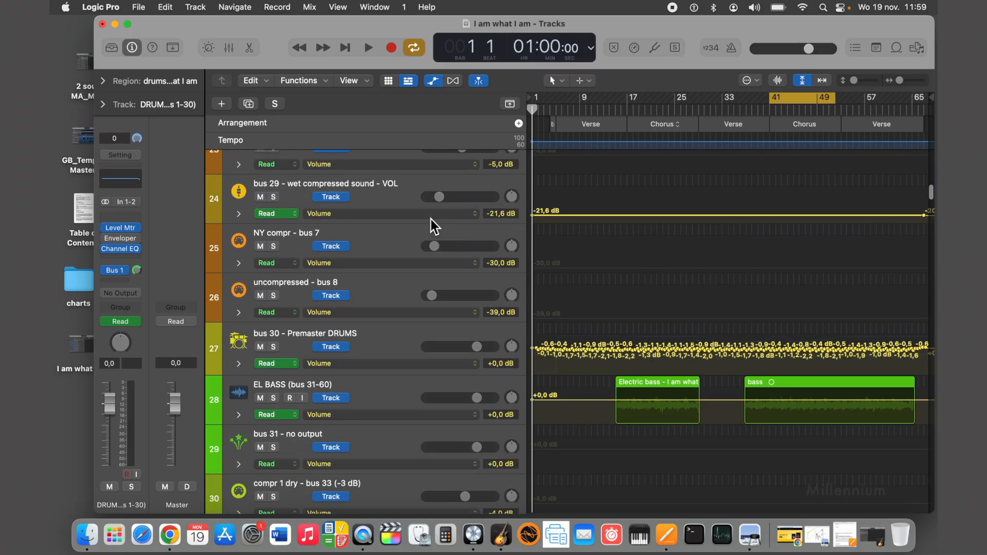
{"action": "scroll", "coordinate": [517, 404], "scroll_direction": "down", "scroll_amount": 2}
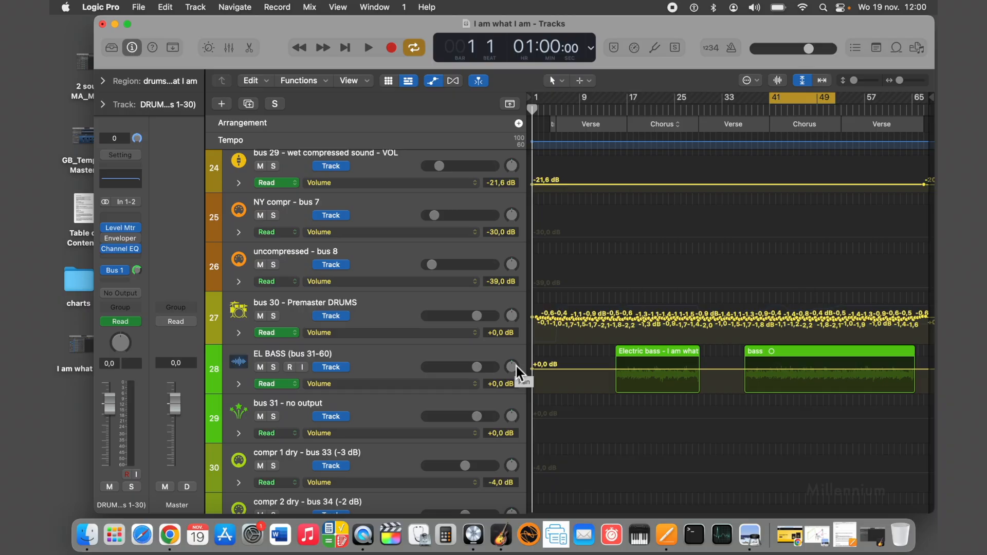
Go down the track list to the LEAD VOCAL (bus 151 - 180) track and examine its pan setting.
{"action": "scroll", "coordinate": [414, 361], "scroll_direction": "down", "scroll_amount": 10}
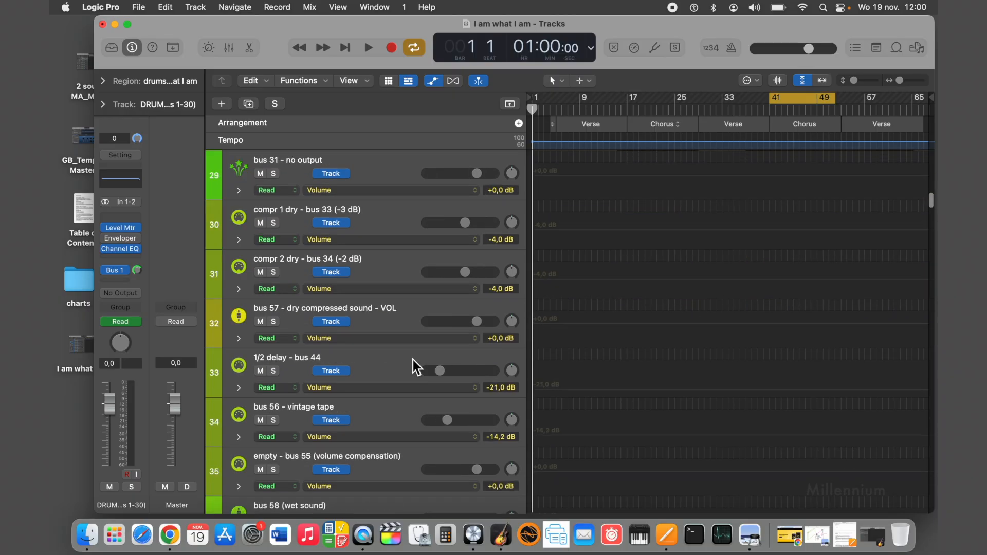
{"action": "scroll", "coordinate": [412, 360], "scroll_direction": "down", "scroll_amount": 20}
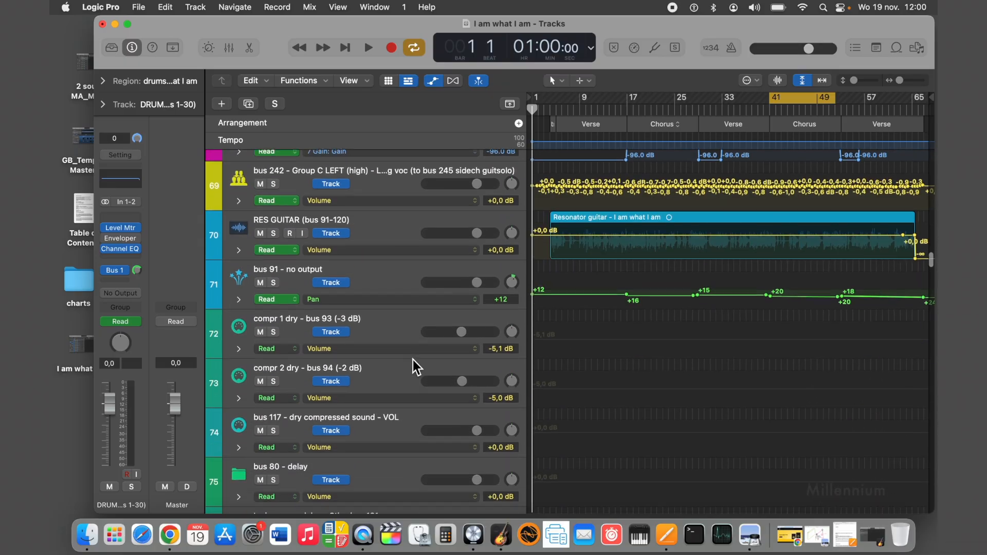
{"action": "scroll", "coordinate": [413, 363], "scroll_direction": "down", "scroll_amount": 20}
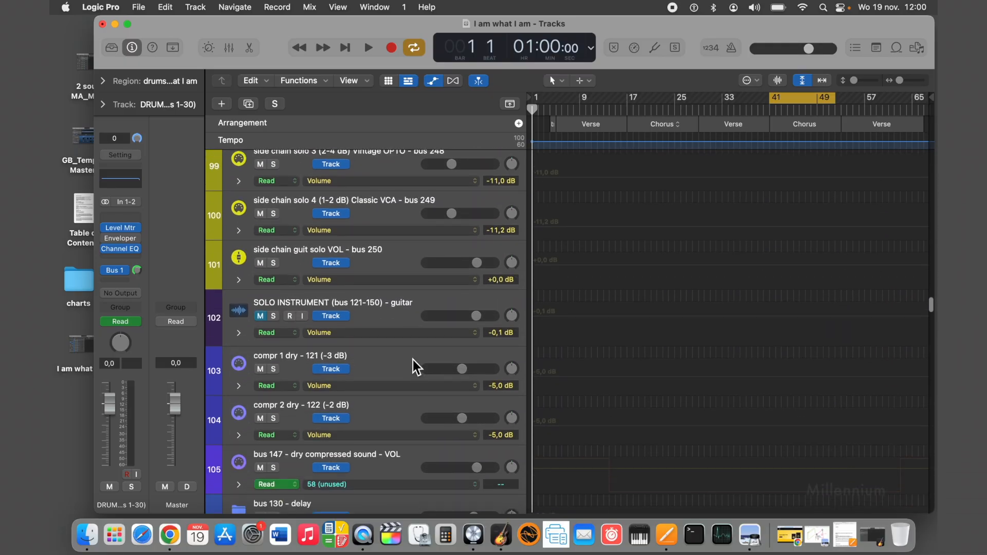
{"action": "scroll", "coordinate": [413, 360], "scroll_direction": "down", "scroll_amount": 18}
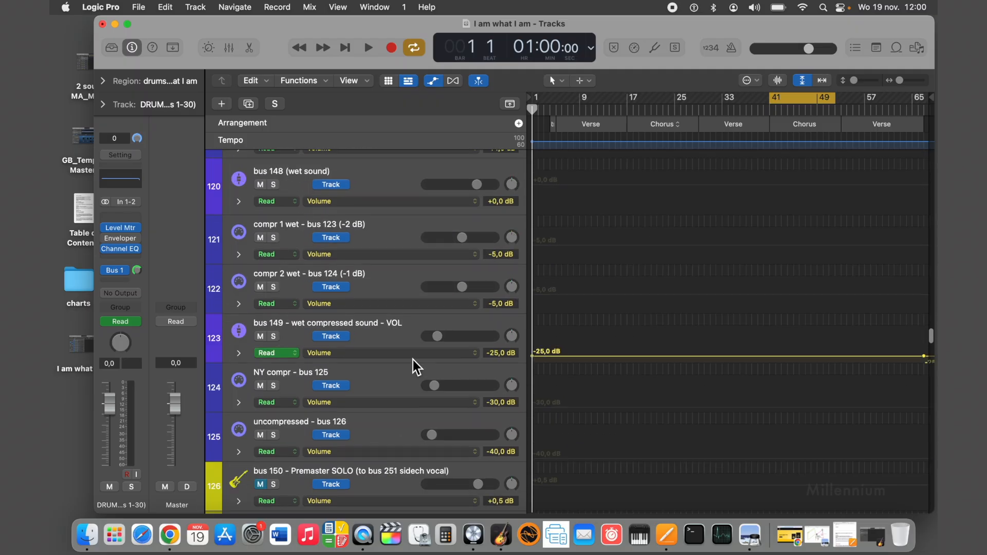
{"action": "scroll", "coordinate": [412, 360], "scroll_direction": "down", "scroll_amount": 8}
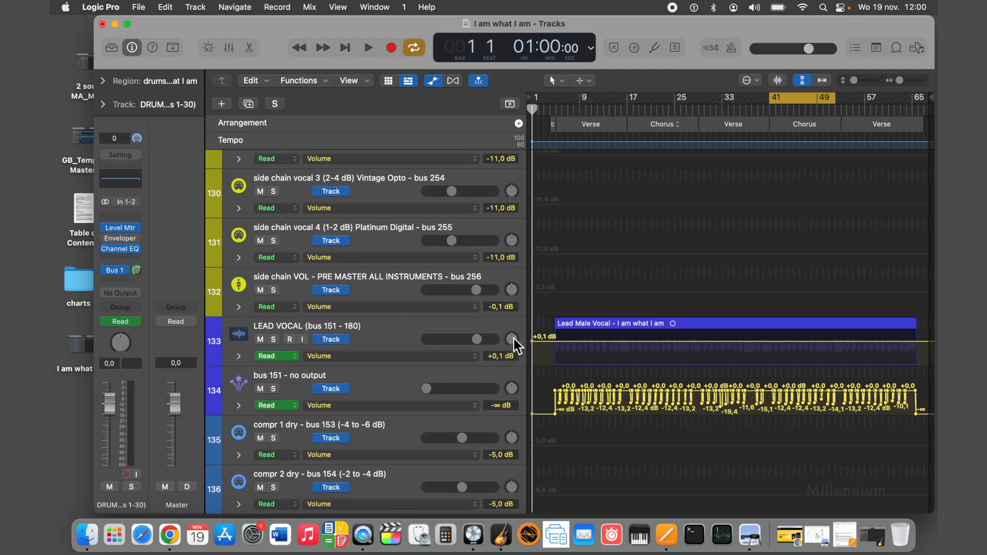
Look over the RES GUITAR and AC PIA tracks and the panning of their no-output buses 91 and 61.
{"action": "scroll", "coordinate": [514, 338], "scroll_direction": "up", "scroll_amount": 20}
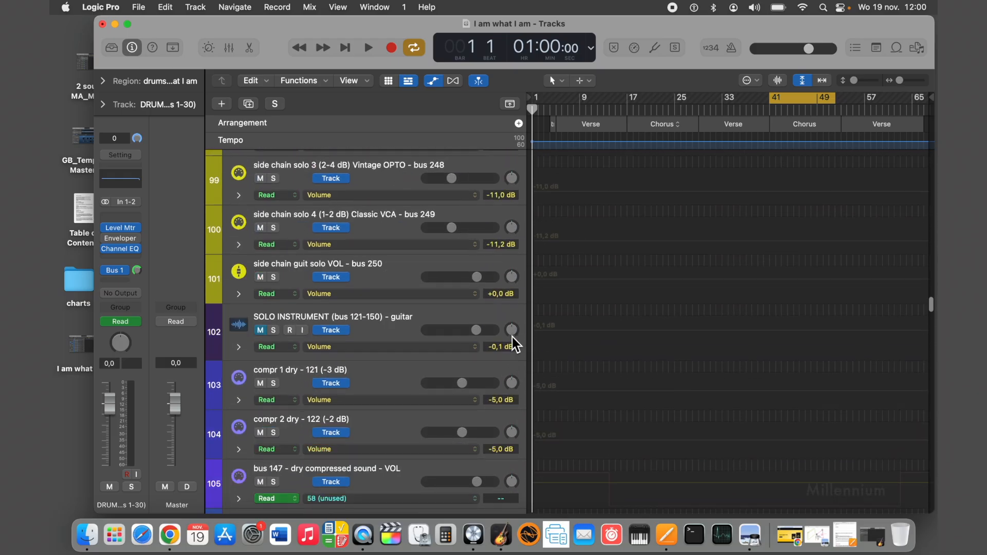
{"action": "scroll", "coordinate": [512, 337], "scroll_direction": "up", "scroll_amount": 8}
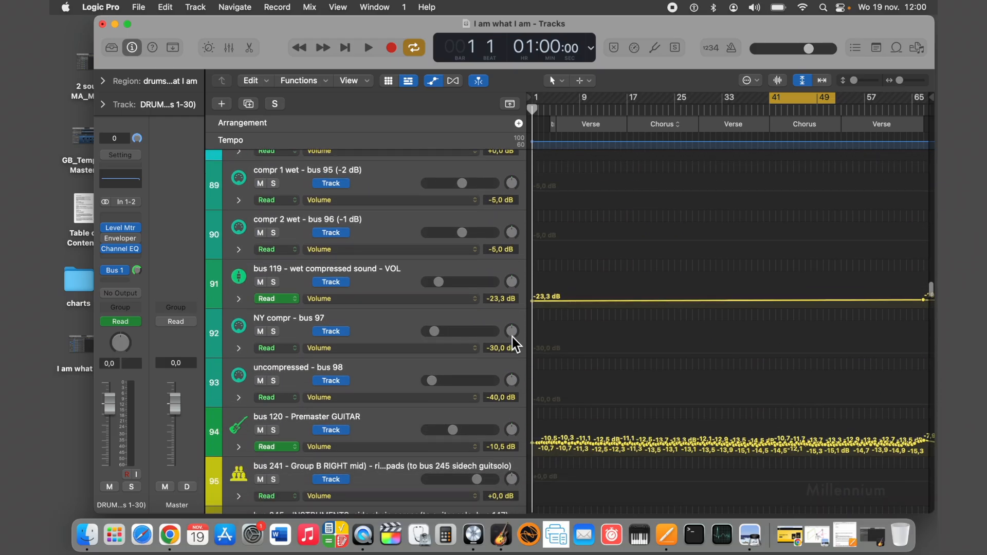
{"action": "scroll", "coordinate": [512, 337], "scroll_direction": "up", "scroll_amount": 15}
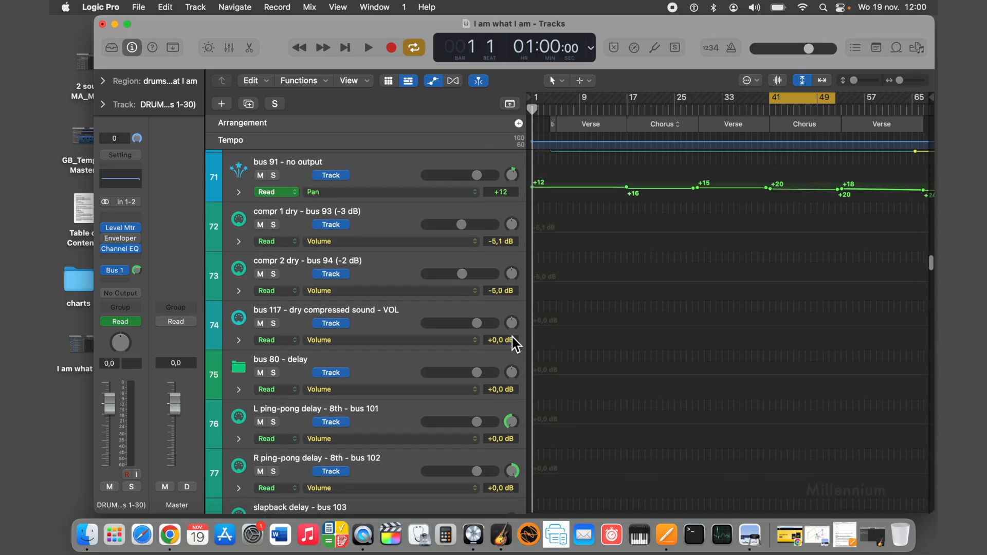
{"action": "scroll", "coordinate": [512, 338], "scroll_direction": "up", "scroll_amount": 3}
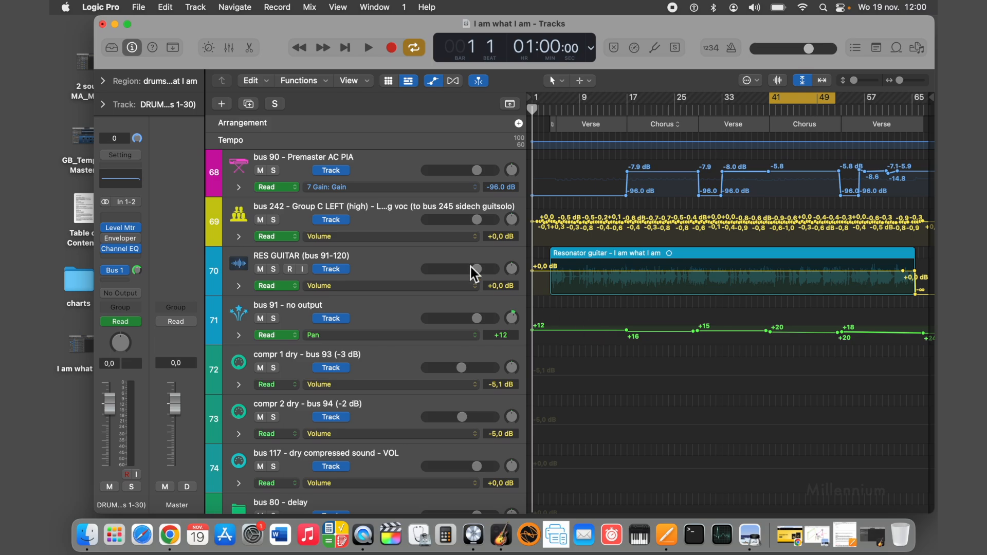
{"action": "scroll", "coordinate": [471, 267], "scroll_direction": "up", "scroll_amount": 20}
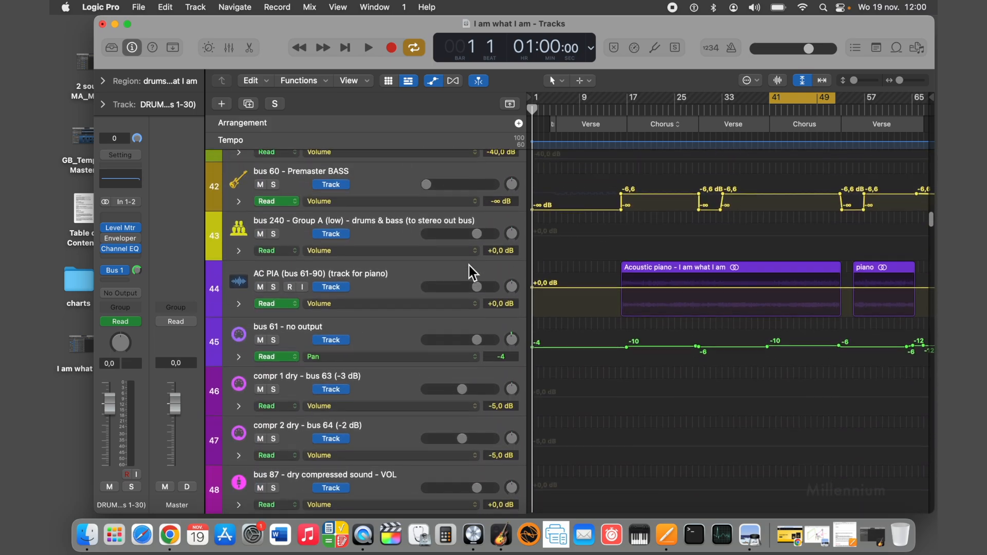
{"action": "scroll", "coordinate": [469, 265], "scroll_direction": "down", "scroll_amount": 1}
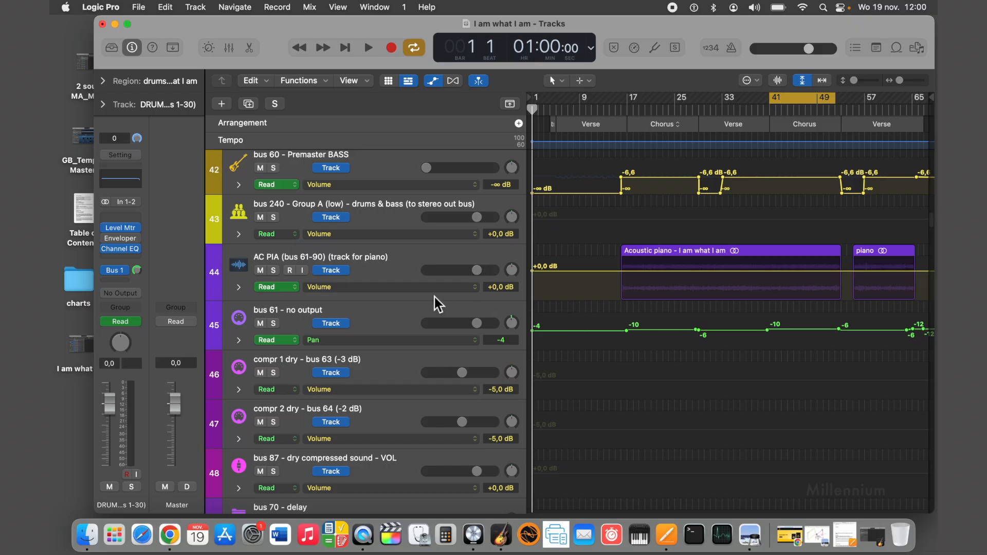
{"action": "scroll", "coordinate": [414, 316], "scroll_direction": "down", "scroll_amount": 16}
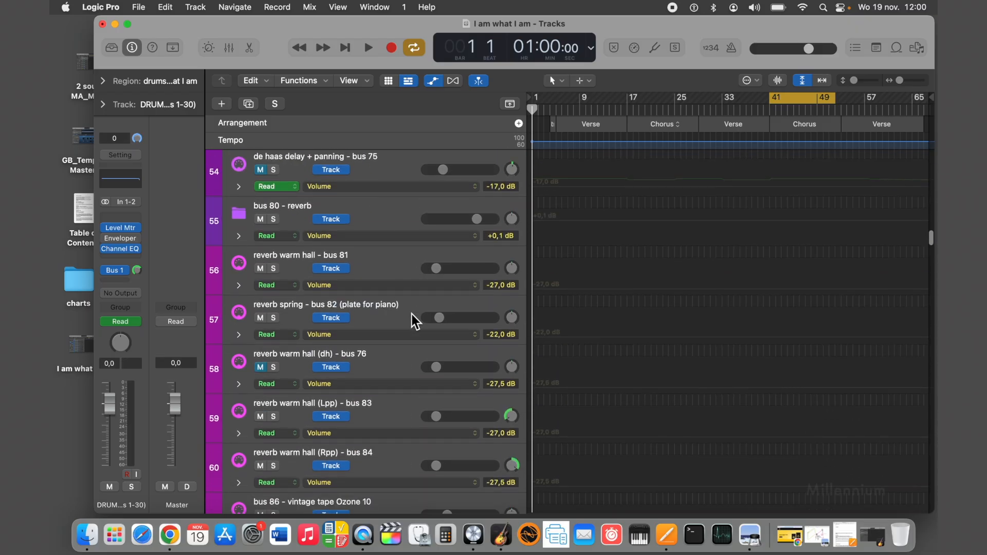
{"action": "scroll", "coordinate": [412, 315], "scroll_direction": "down", "scroll_amount": 3}
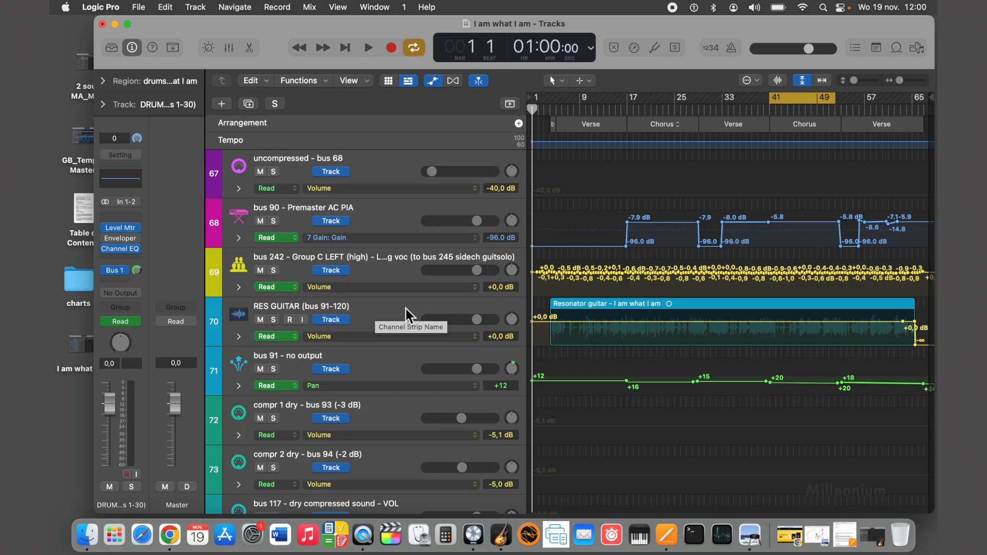
Play the cycled chorus briefly, stop, and place the playhead at bars 5, 23 and 65 to follow the bus 91 pan automation.
{"action": "left_click", "coordinate": [368, 47]}
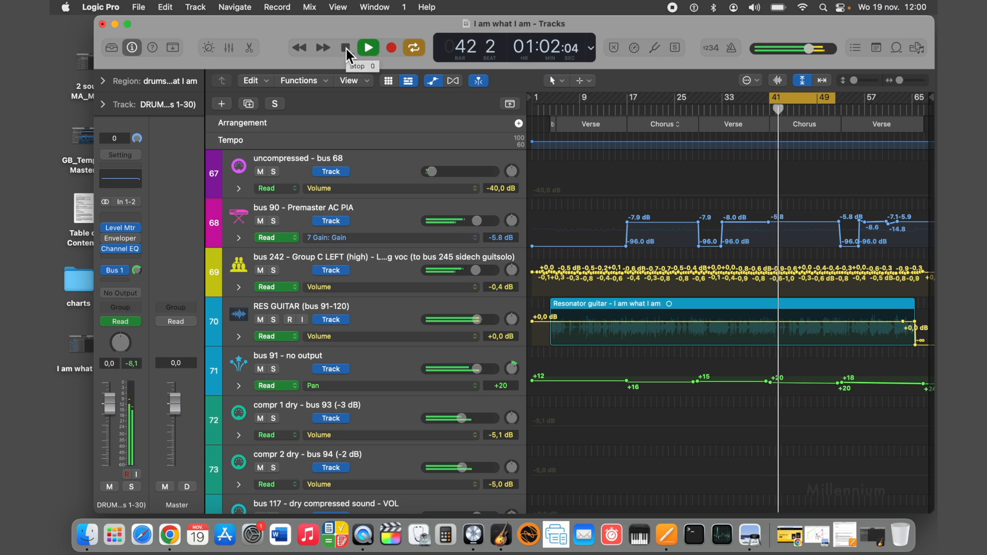
{"action": "left_click", "coordinate": [345, 48]}
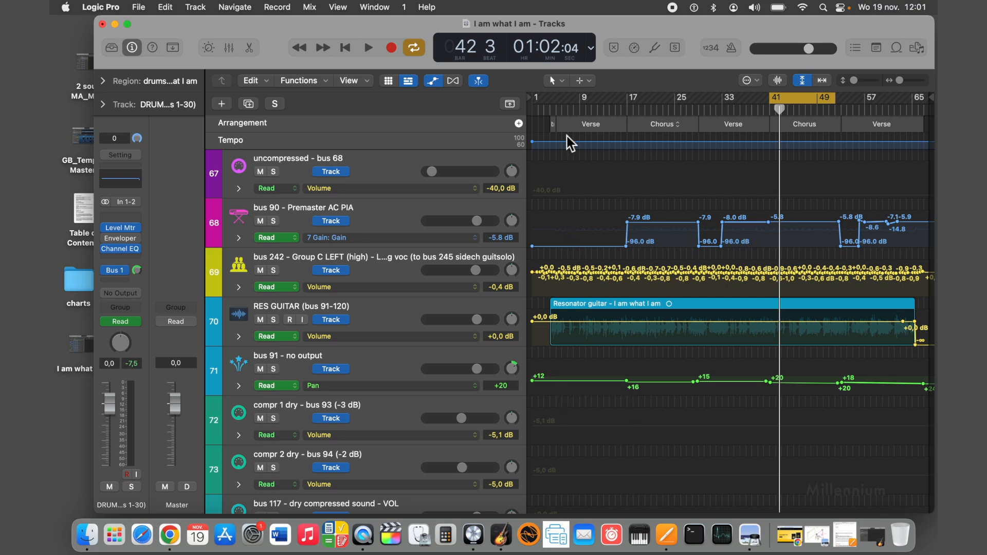
{"action": "left_click_drag", "start_coordinate": [560, 107], "coordinate": [556, 107]}
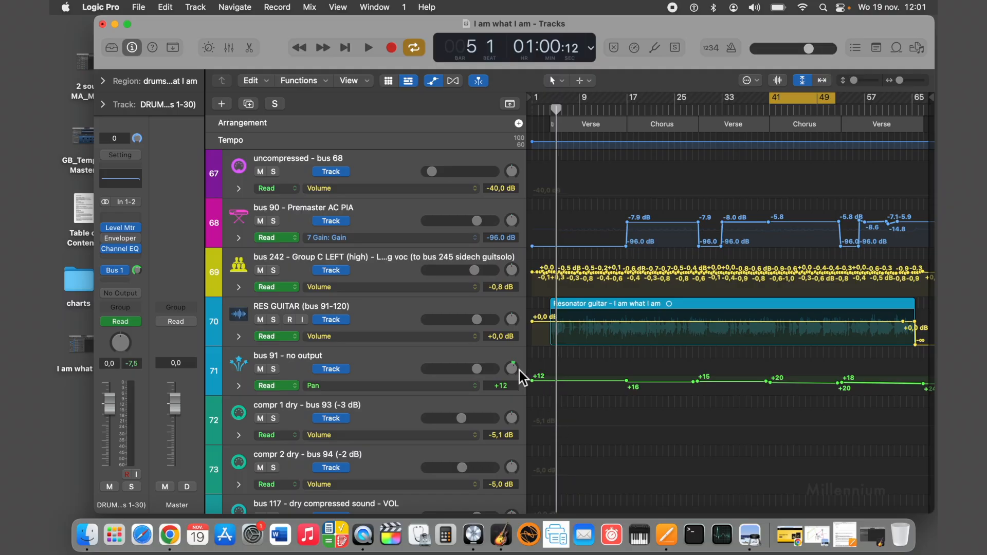
{"action": "left_click_drag", "start_coordinate": [557, 107], "coordinate": [664, 98]}
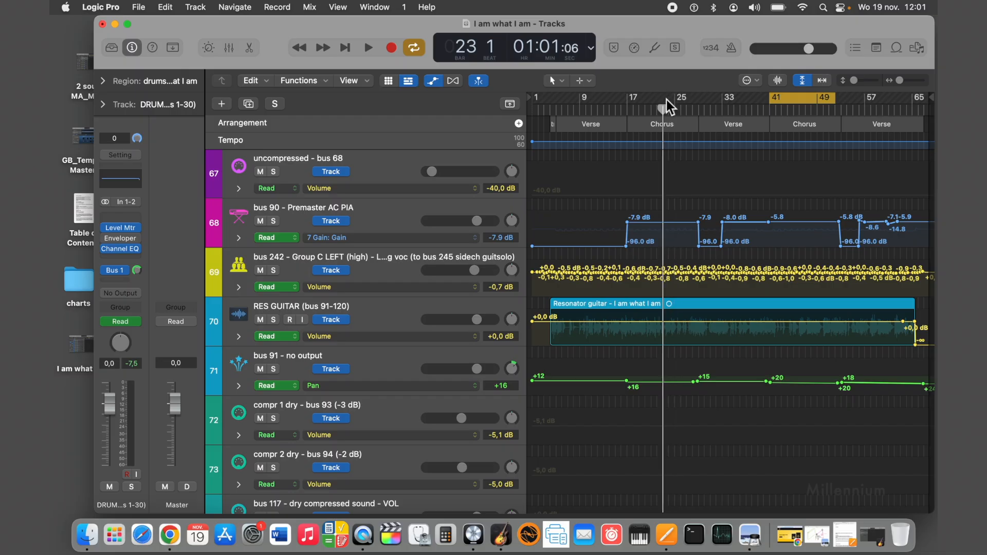
{"action": "left_click_drag", "start_coordinate": [665, 106], "coordinate": [912, 104]}
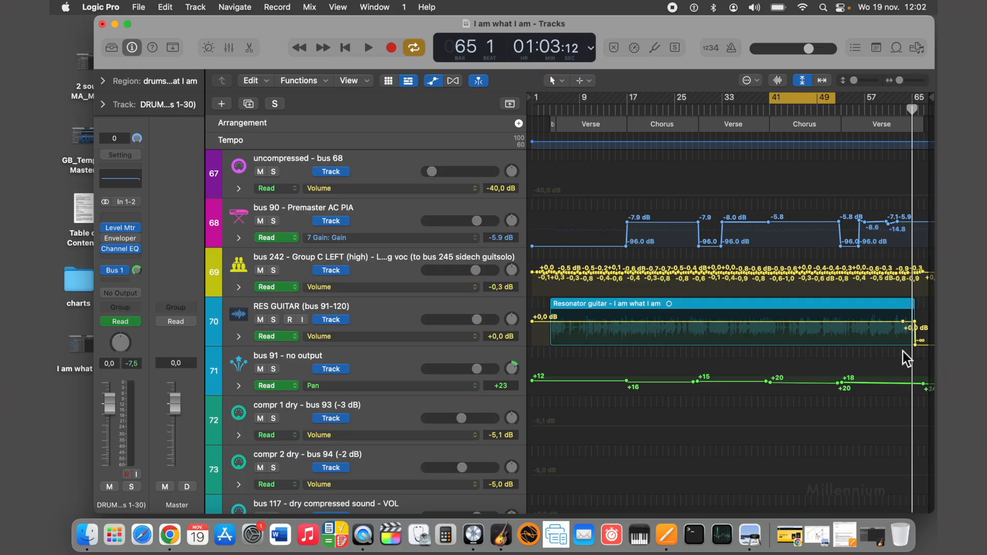
Compare the piano's bus 61 pan automation with the resonator guitar's bus 91 pan automation across the song.
{"action": "scroll", "coordinate": [687, 341], "scroll_direction": "up", "scroll_amount": 20}
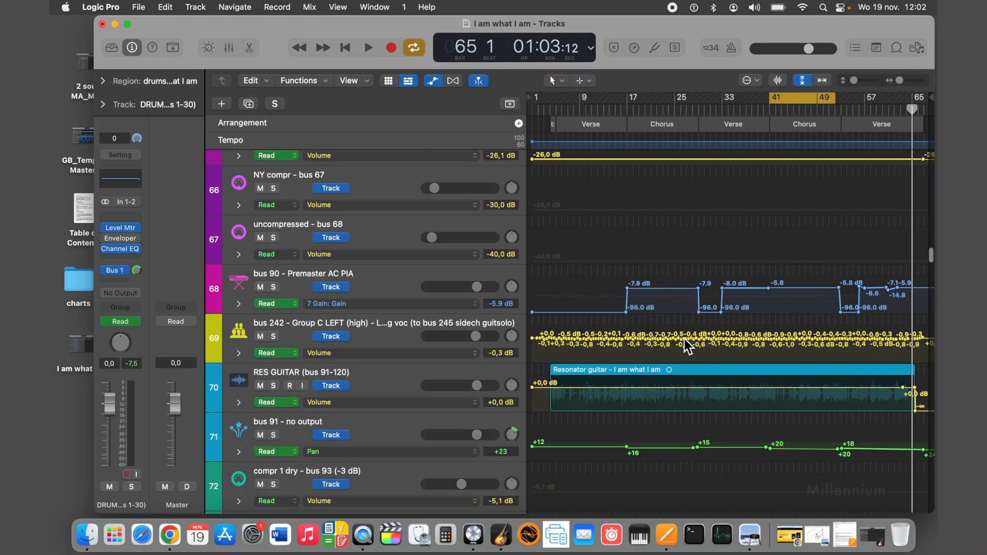
{"action": "scroll", "coordinate": [684, 338], "scroll_direction": "up", "scroll_amount": 5}
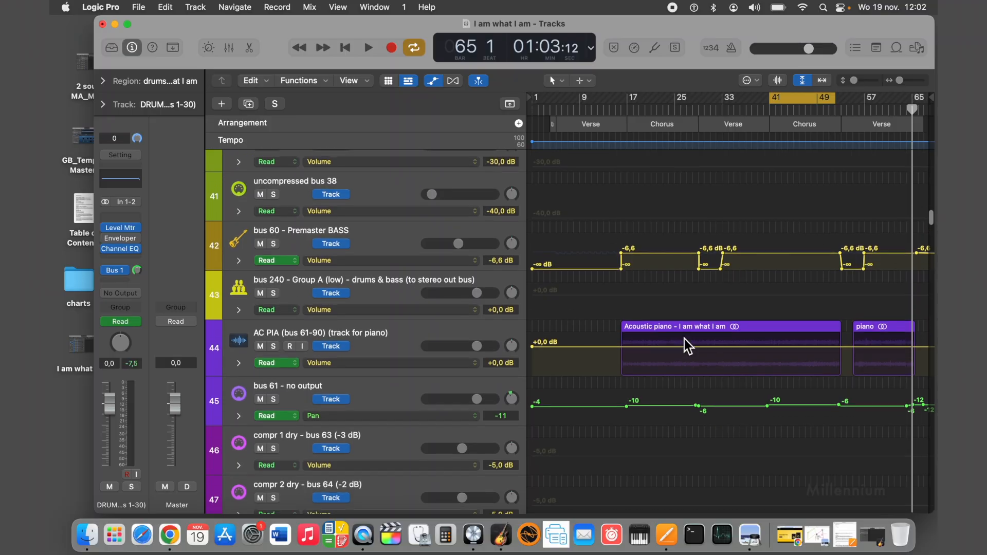
{"action": "scroll", "coordinate": [684, 339], "scroll_direction": "down", "scroll_amount": 2}
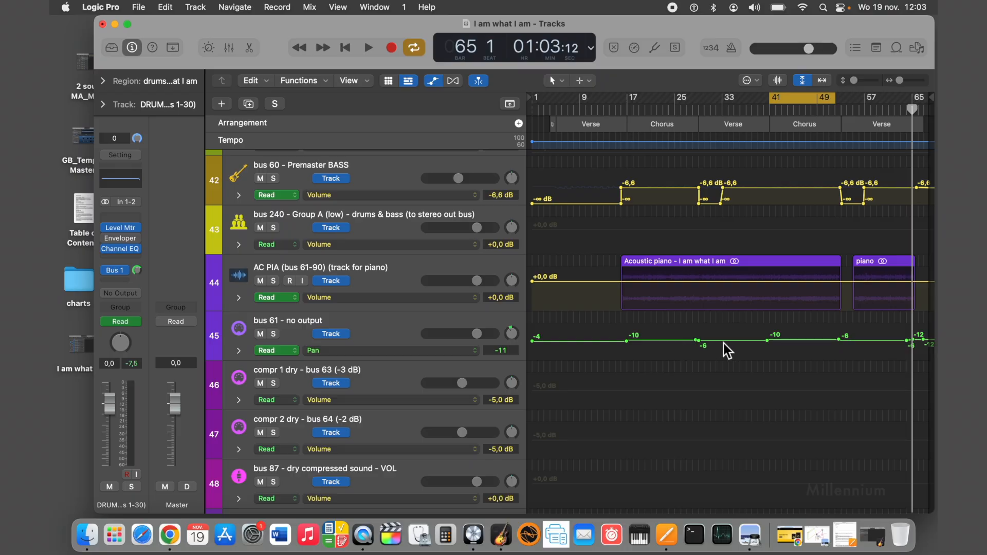
{"action": "scroll", "coordinate": [649, 343], "scroll_direction": "down", "scroll_amount": 20}
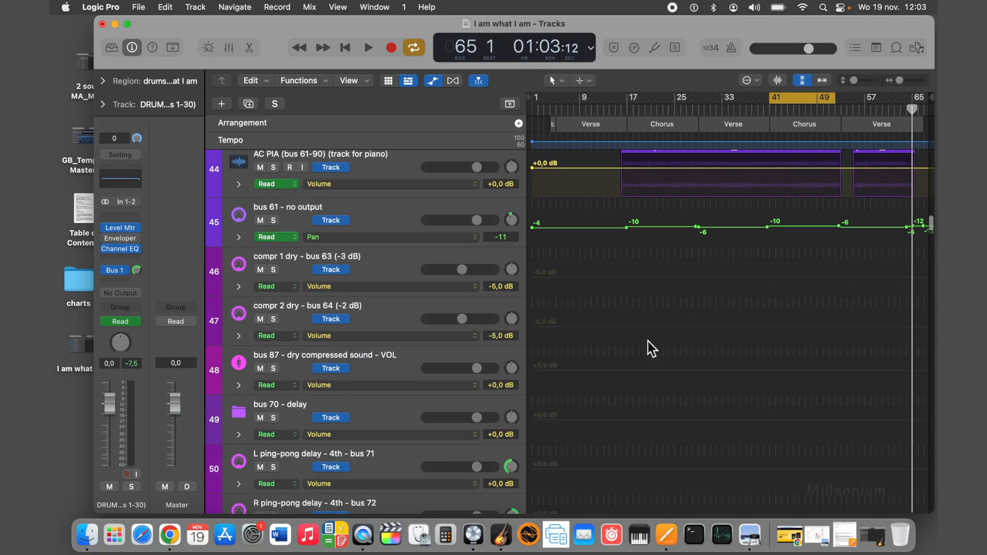
{"action": "scroll", "coordinate": [648, 341], "scroll_direction": "down", "scroll_amount": 5}
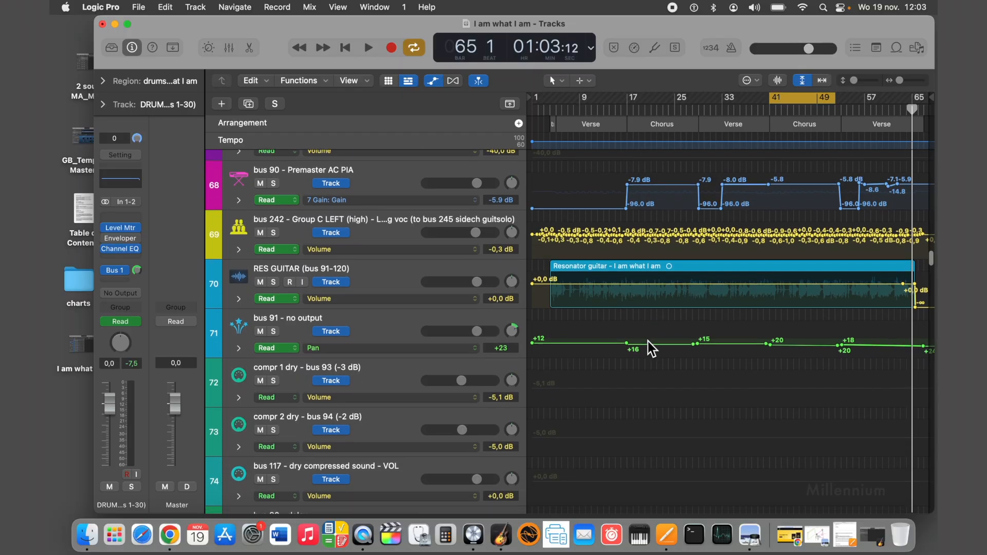
{"action": "scroll", "coordinate": [645, 295], "scroll_direction": "up", "scroll_amount": 13}
{"action": "scroll", "coordinate": [645, 296], "scroll_direction": "up", "scroll_amount": 13}
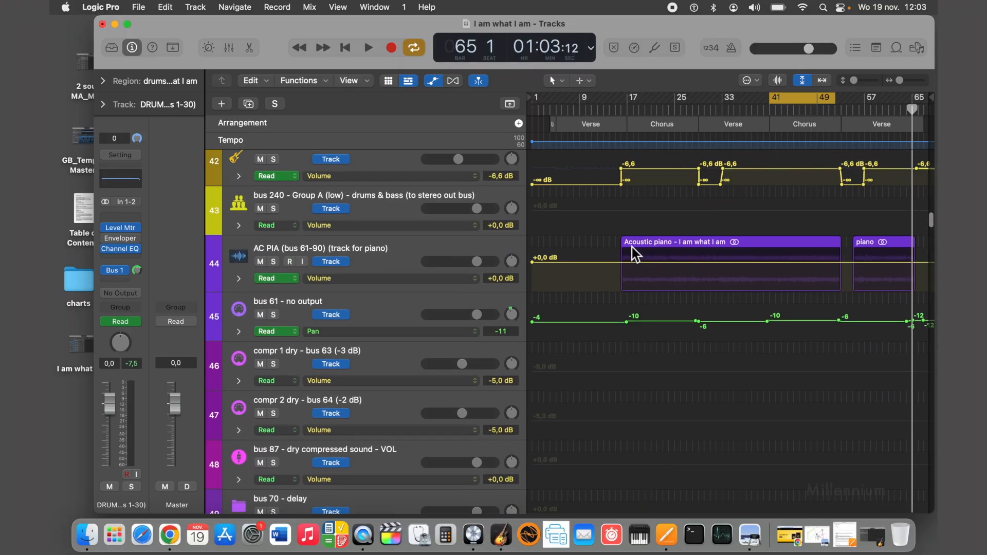
Move the playhead to bar 66 and bar 53 to check the piano's bus 61 pan automation.
{"action": "scroll", "coordinate": [725, 266], "scroll_direction": "down", "scroll_amount": 20}
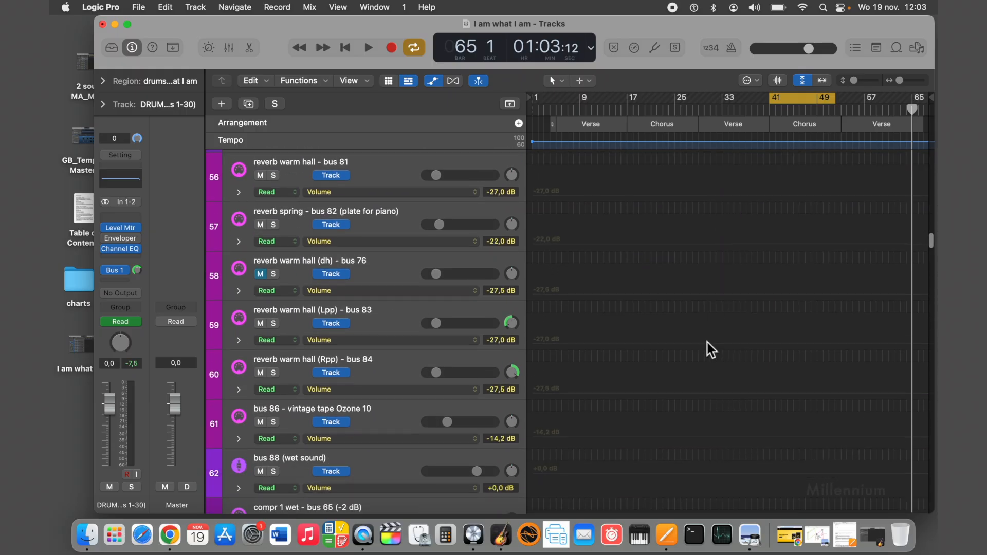
{"action": "scroll", "coordinate": [712, 459], "scroll_direction": "up", "scroll_amount": 20}
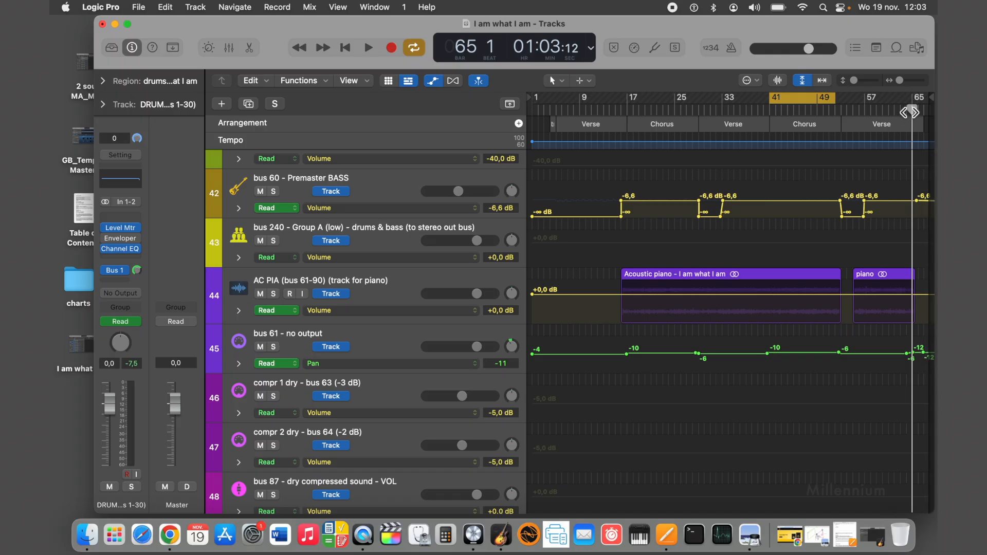
{"action": "left_click_drag", "start_coordinate": [910, 112], "coordinate": [918, 112]}
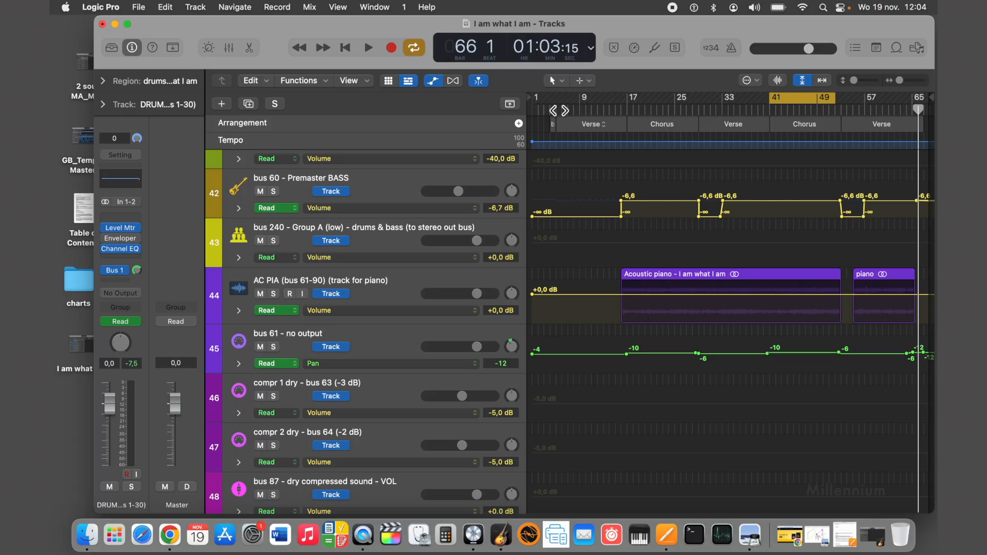
{"action": "left_click_drag", "start_coordinate": [558, 106], "coordinate": [841, 108]}
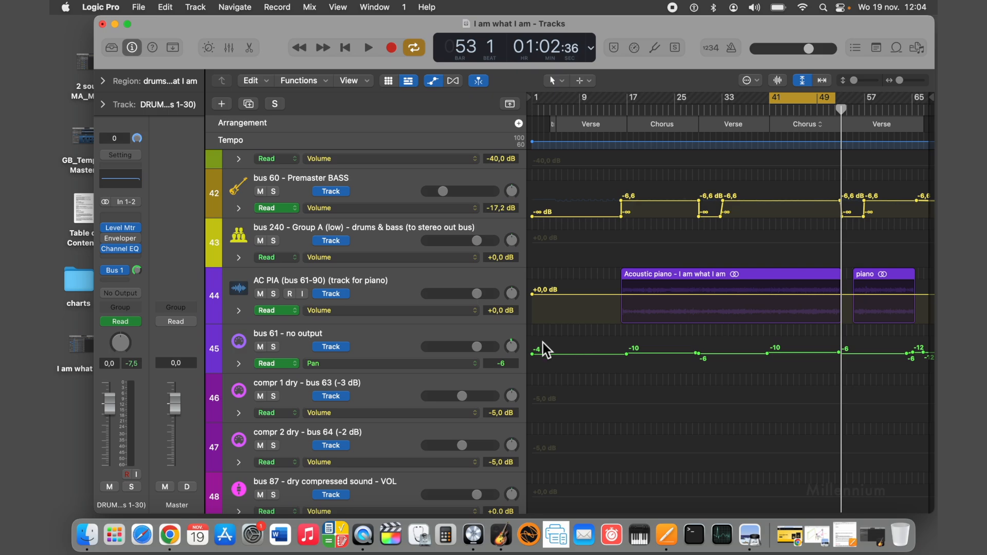
Look over the resonator guitar's bus 91 pan automation and set the cycle range to about bars 12 to 23.
{"action": "scroll", "coordinate": [846, 371], "scroll_direction": "down", "scroll_amount": 20}
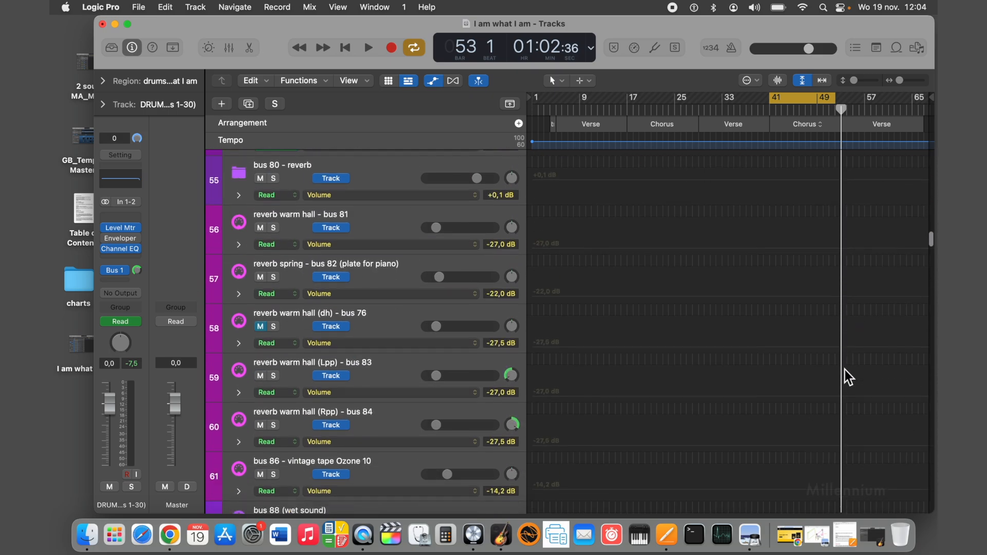
{"action": "scroll", "coordinate": [845, 369], "scroll_direction": "down", "scroll_amount": 2}
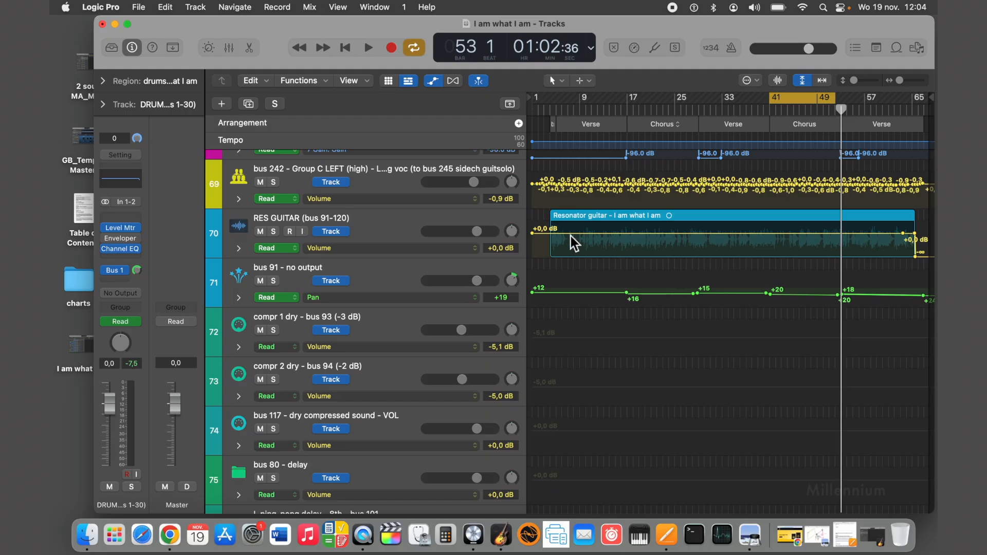
{"action": "scroll", "coordinate": [570, 235], "scroll_direction": "up", "scroll_amount": 5}
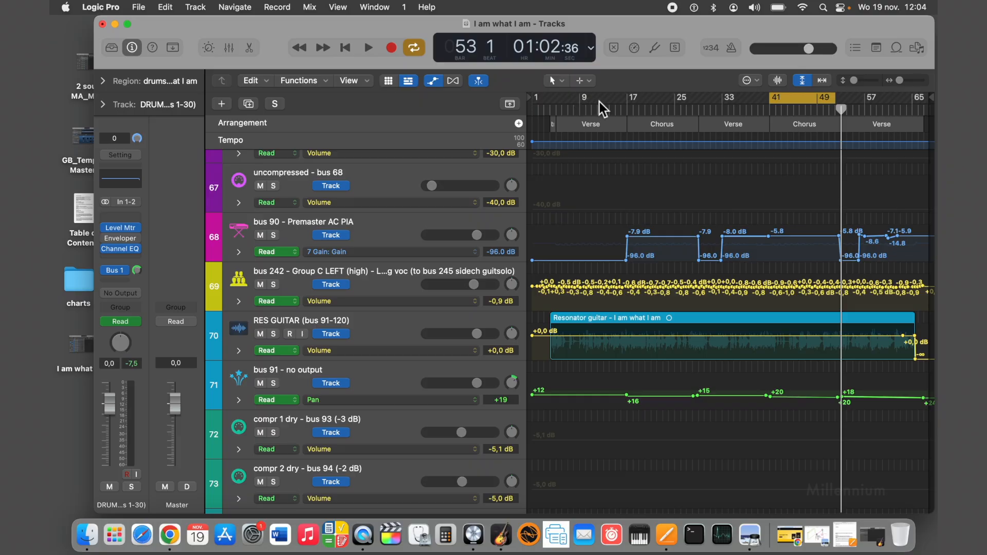
{"action": "left_click_drag", "start_coordinate": [600, 102], "coordinate": [662, 104]}
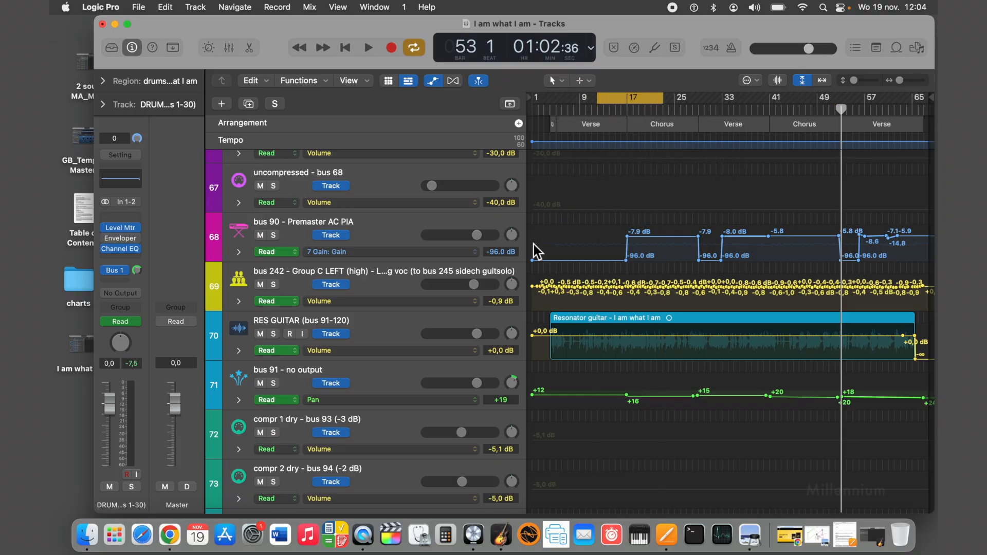
Compare the AC PIA and RES GUITAR regions and their bus pan automation, and continue up to the EL BASS track.
{"action": "scroll", "coordinate": [533, 249], "scroll_direction": "up", "scroll_amount": 1}
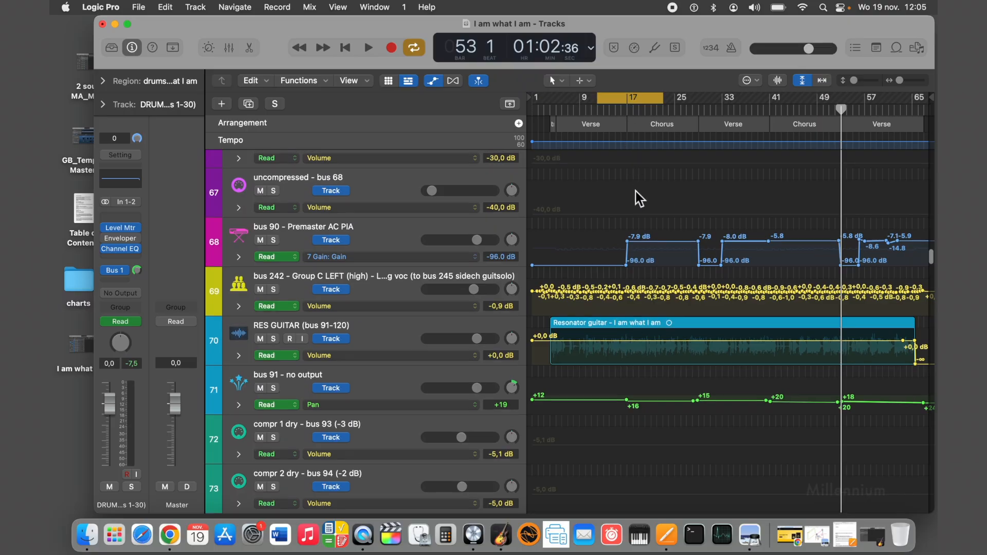
{"action": "scroll", "coordinate": [636, 191], "scroll_direction": "up", "scroll_amount": 15}
{"action": "scroll", "coordinate": [634, 190], "scroll_direction": "up", "scroll_amount": 6}
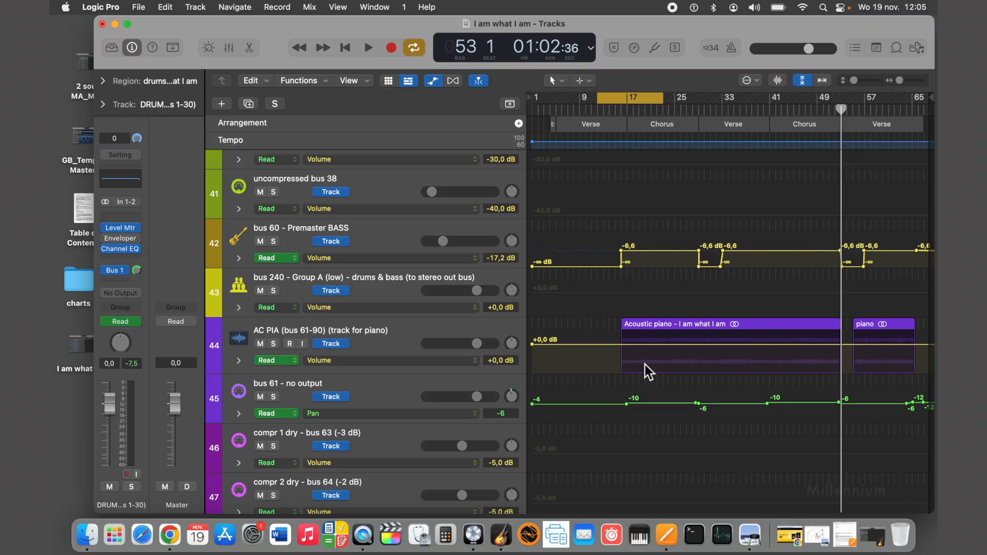
{"action": "scroll", "coordinate": [644, 364], "scroll_direction": "down", "scroll_amount": 18}
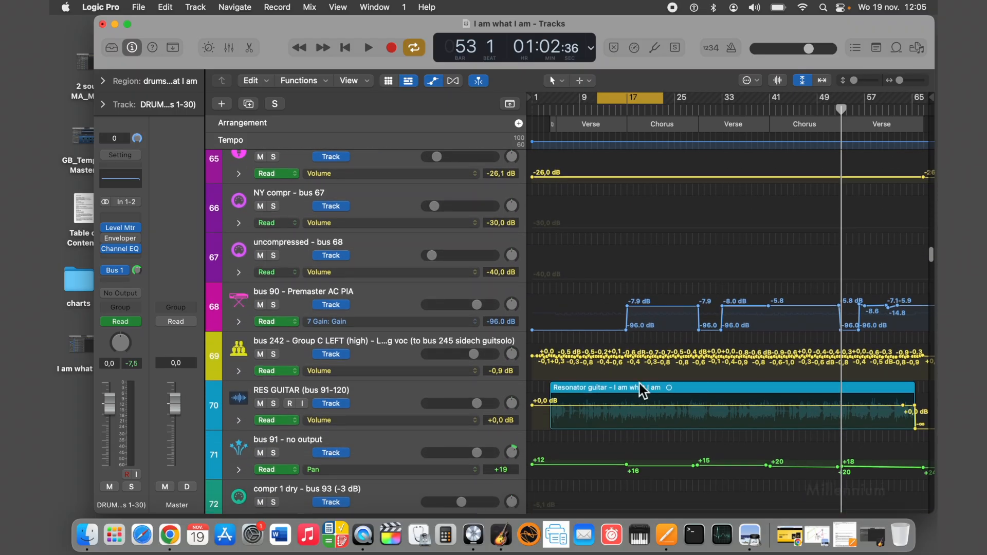
{"action": "scroll", "coordinate": [632, 397], "scroll_direction": "up", "scroll_amount": 15}
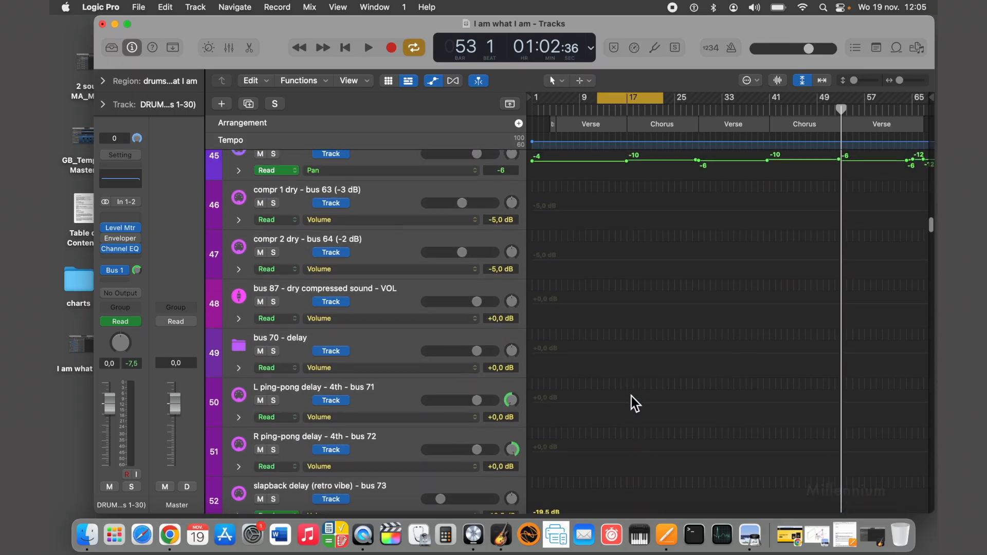
{"action": "scroll", "coordinate": [631, 404], "scroll_direction": "up", "scroll_amount": 4}
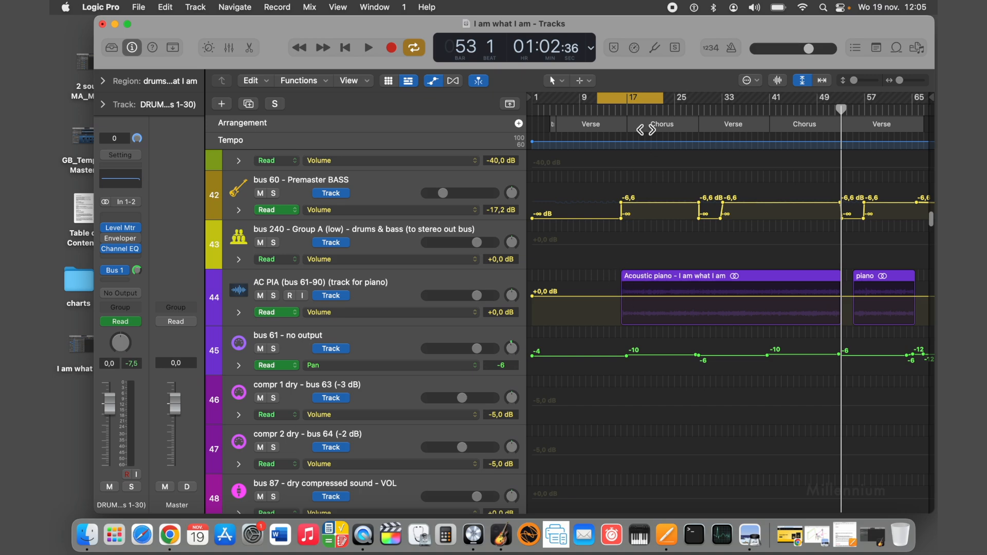
{"action": "scroll", "coordinate": [634, 272], "scroll_direction": "up", "scroll_amount": 15}
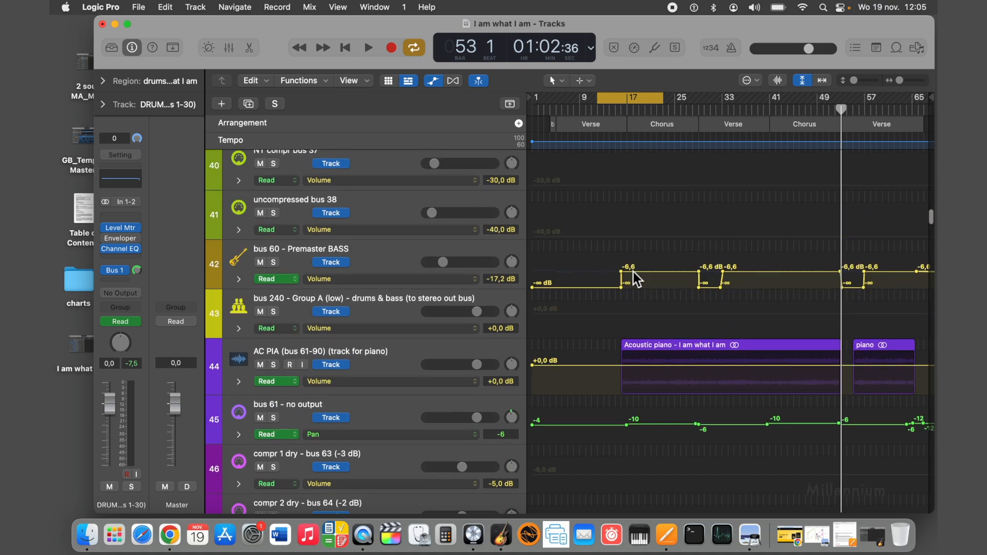
Place the playhead at bar 12 and at bar 16 beat 4, check the bass and piano entries, and play the chorus start briefly.
{"action": "left_click", "coordinate": [627, 112]}
{"action": "left_click_drag", "start_coordinate": [627, 110], "coordinate": [597, 109]}
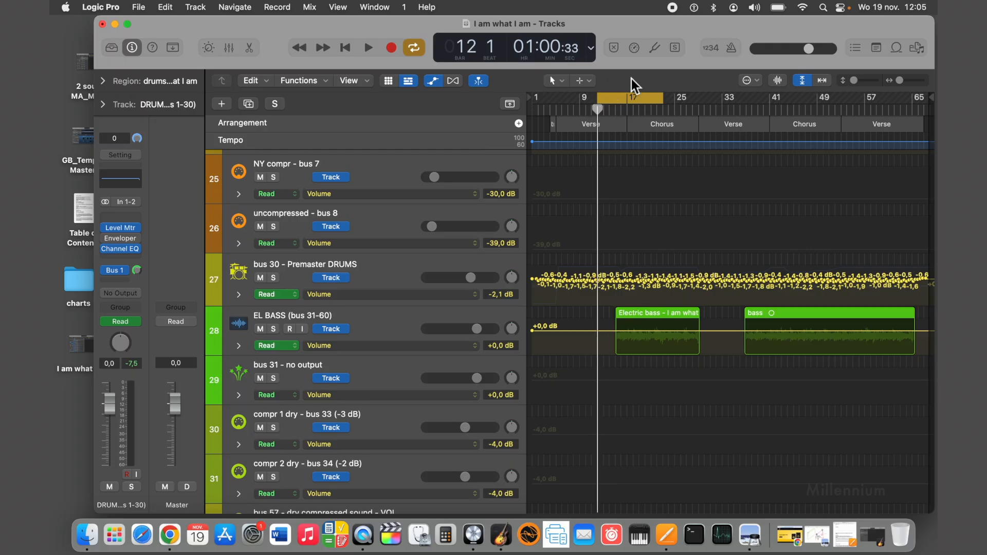
{"action": "left_click", "coordinate": [627, 109]}
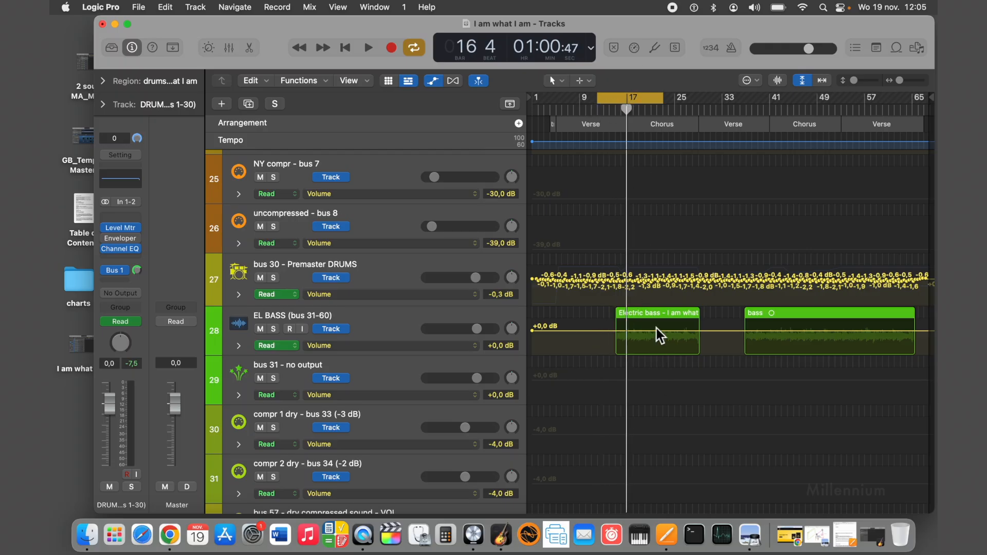
{"action": "scroll", "coordinate": [658, 313], "scroll_direction": "down", "scroll_amount": 15}
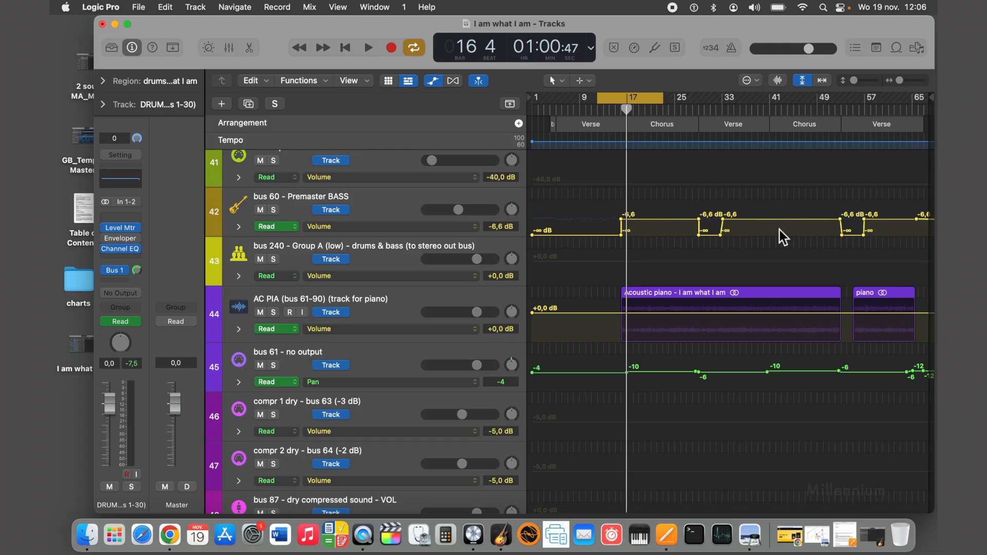
{"action": "scroll", "coordinate": [780, 230], "scroll_direction": "up", "scroll_amount": 15}
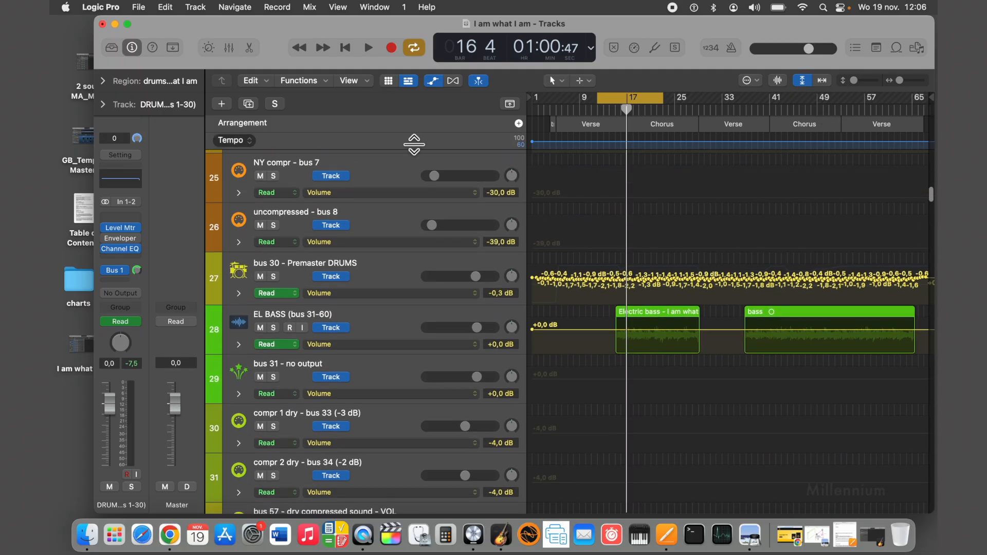
{"action": "left_click", "coordinate": [367, 49]}
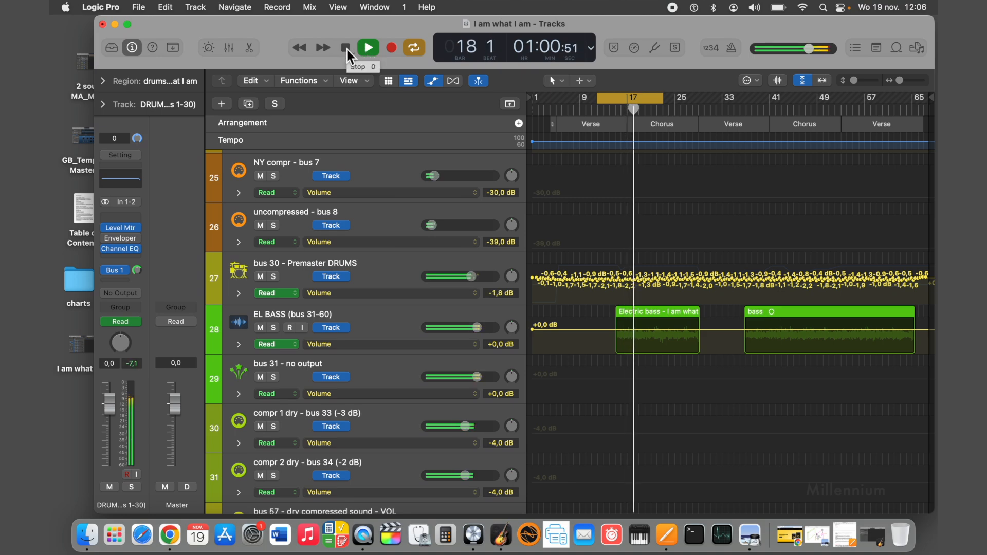
{"action": "left_click", "coordinate": [347, 49]}
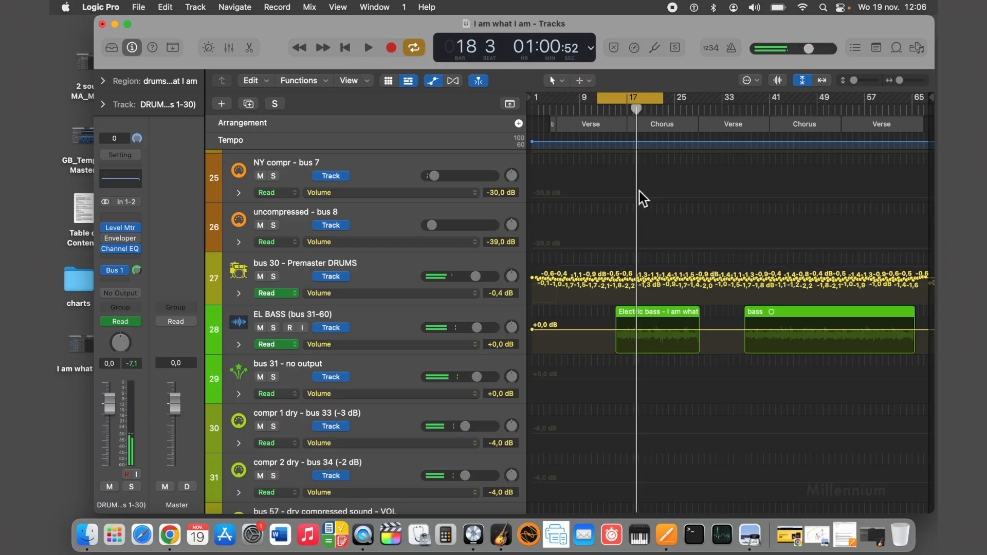
Examine where the EL BASS and DRUMS regions begin relative to the first chorus.
{"action": "scroll", "coordinate": [624, 213], "scroll_direction": "up", "scroll_amount": 1}
{"action": "scroll", "coordinate": [624, 212], "scroll_direction": "down", "scroll_amount": 5}
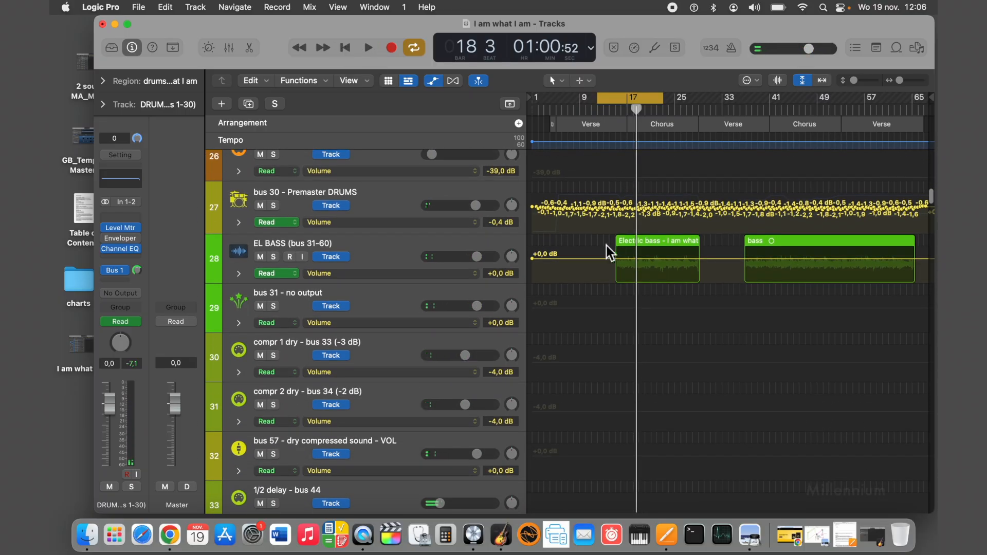
{"action": "scroll", "coordinate": [641, 252], "scroll_direction": "up", "scroll_amount": 20}
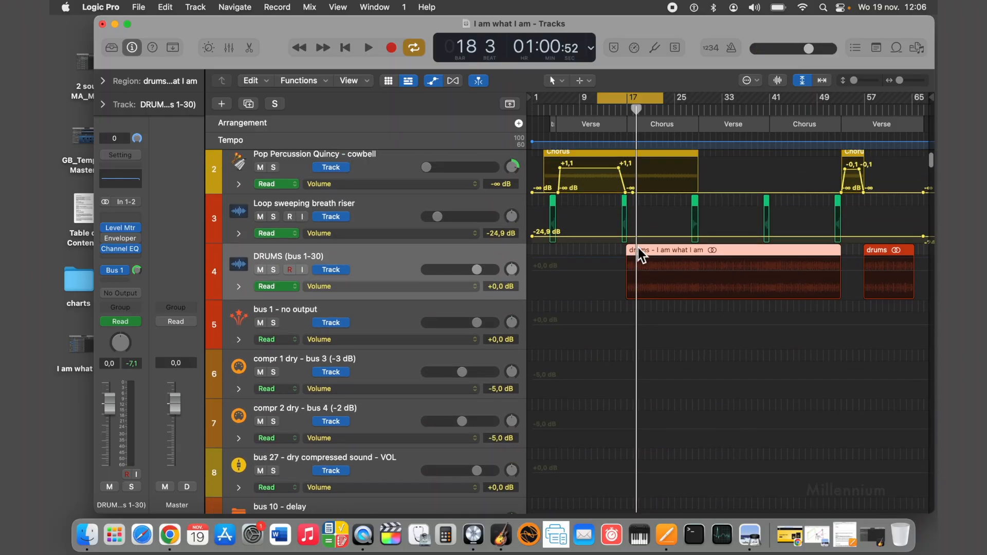
{"action": "scroll", "coordinate": [640, 253], "scroll_direction": "up", "scroll_amount": 3}
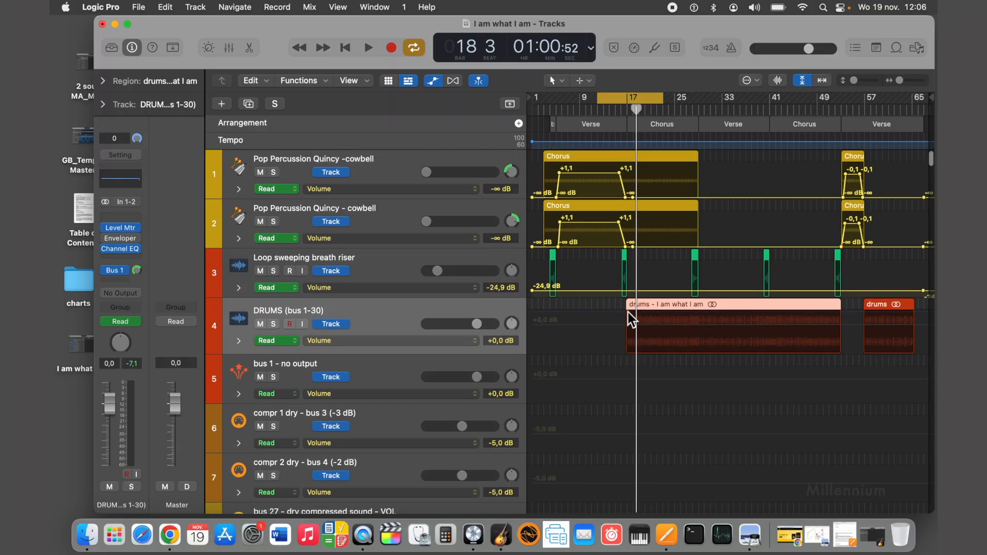
{"action": "scroll", "coordinate": [626, 311], "scroll_direction": "down", "scroll_amount": 15}
{"action": "scroll", "coordinate": [626, 311], "scroll_direction": "up", "scroll_amount": 15}
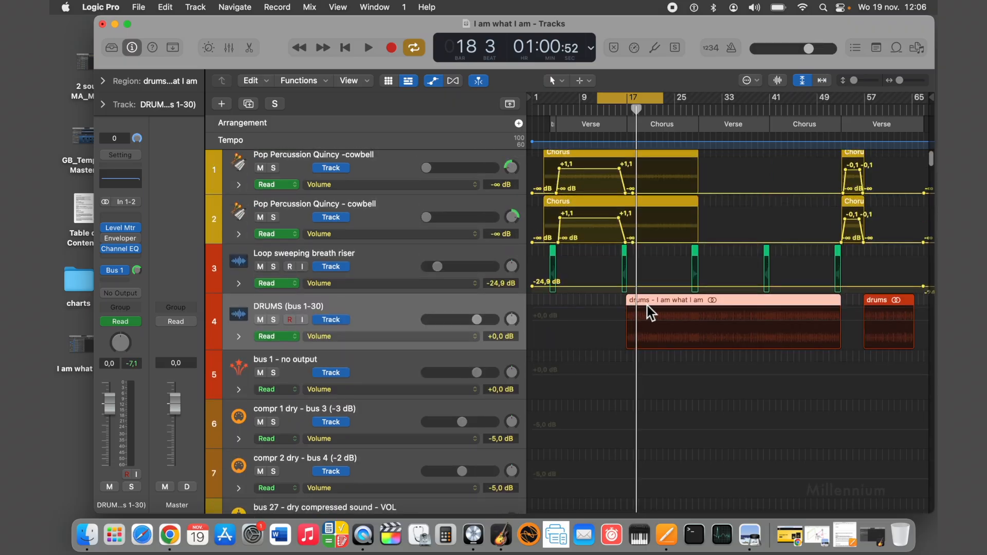
Compare the entry points of the piano, drums and electric bass regions around the first chorus.
{"action": "scroll", "coordinate": [646, 305], "scroll_direction": "down", "scroll_amount": 20}
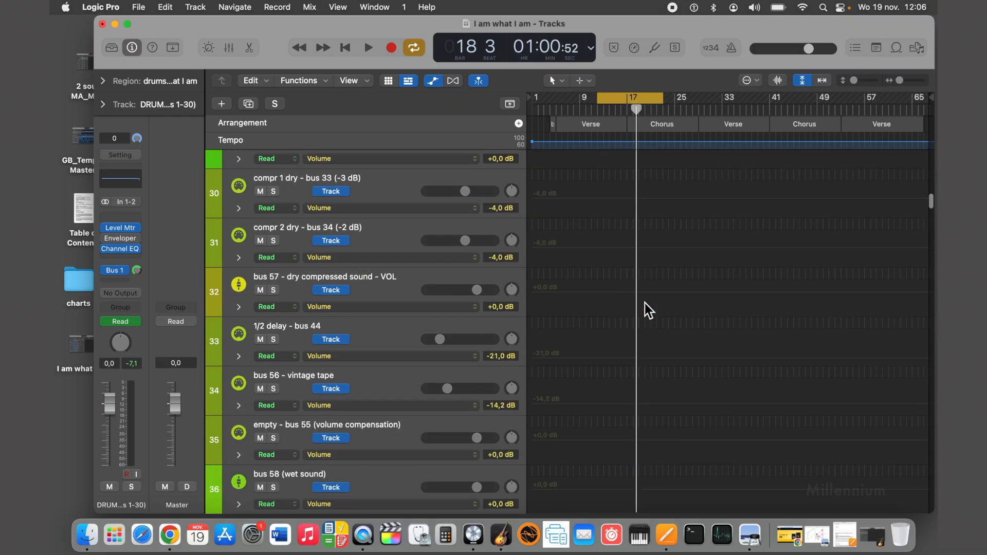
{"action": "scroll", "coordinate": [645, 303], "scroll_direction": "down", "scroll_amount": 12}
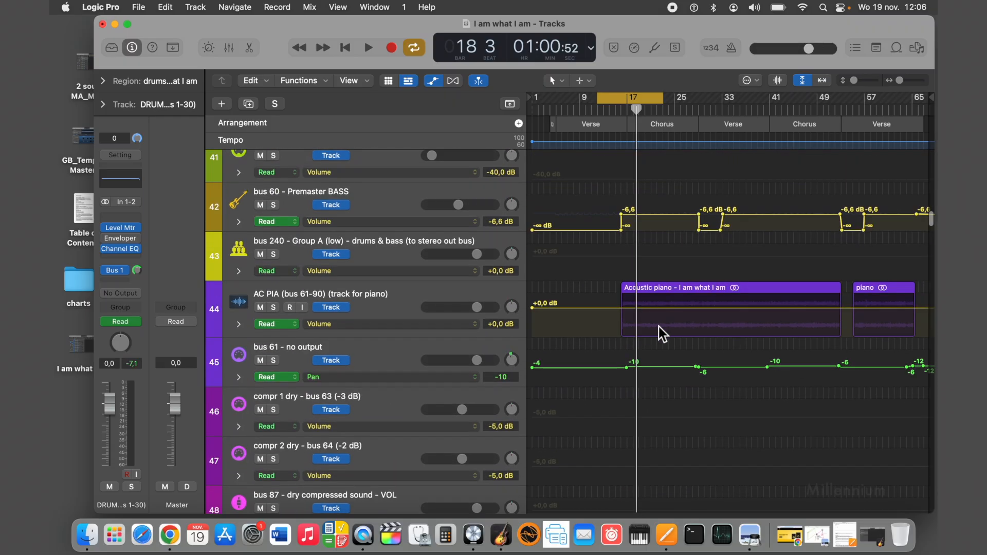
{"action": "scroll", "coordinate": [618, 162], "scroll_direction": "up", "scroll_amount": 18}
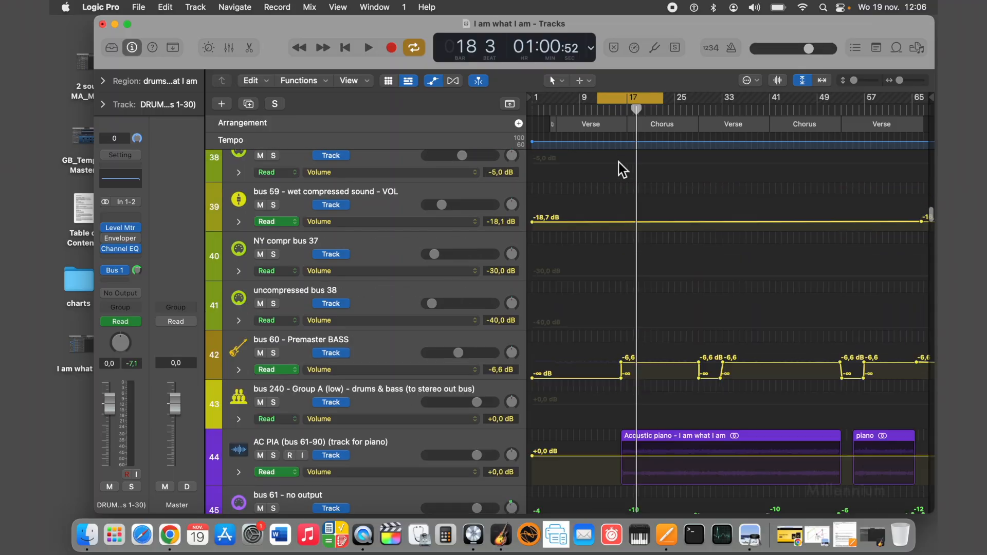
{"action": "scroll", "coordinate": [616, 161], "scroll_direction": "up", "scroll_amount": 14}
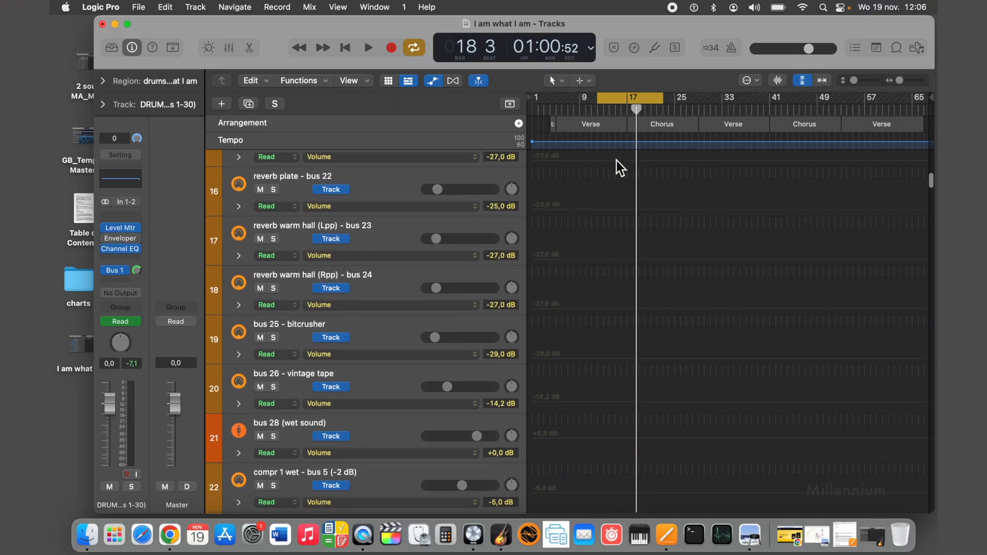
{"action": "scroll", "coordinate": [616, 161], "scroll_direction": "up", "scroll_amount": 5}
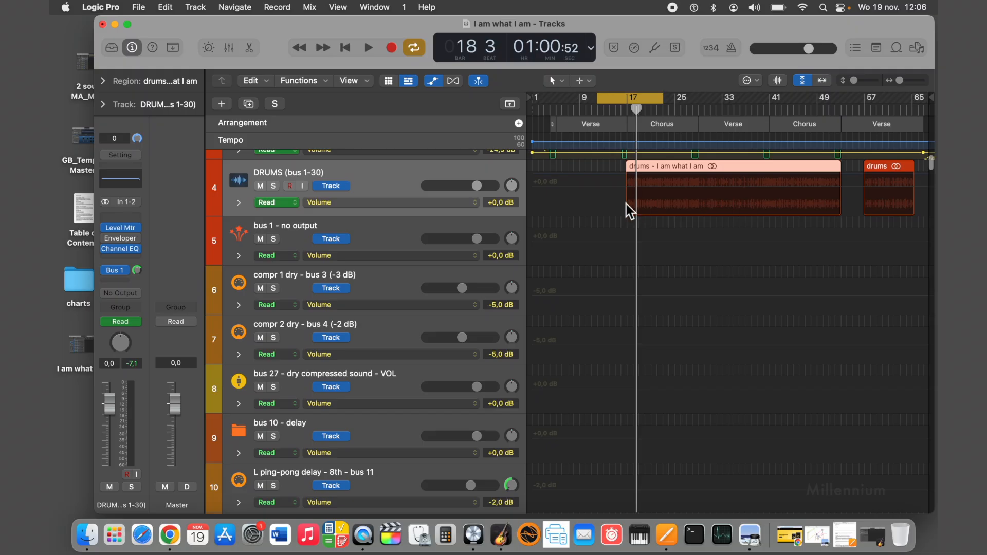
{"action": "scroll", "coordinate": [628, 205], "scroll_direction": "down", "scroll_amount": 19}
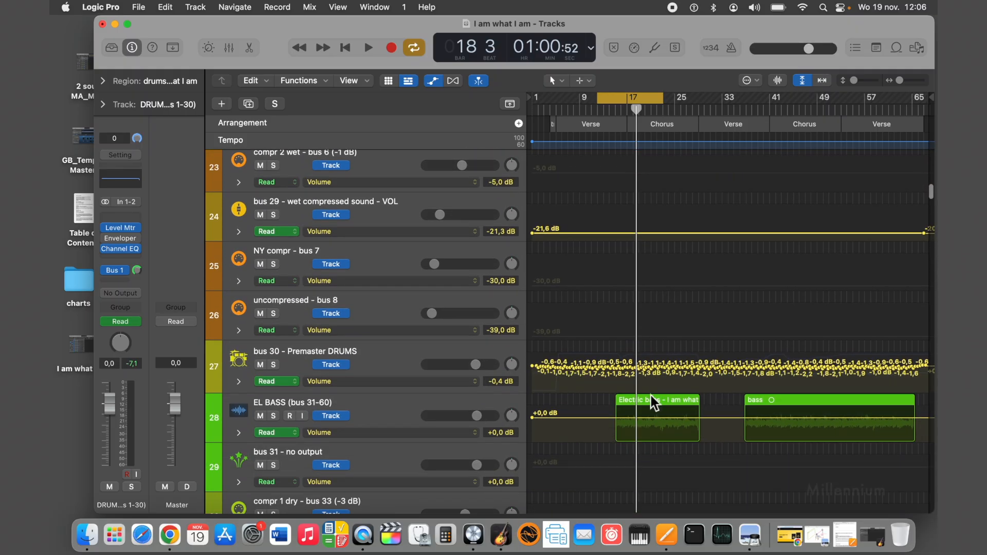
{"action": "scroll", "coordinate": [651, 396], "scroll_direction": "down", "scroll_amount": 9}
{"action": "scroll", "coordinate": [649, 394], "scroll_direction": "up", "scroll_amount": 7}
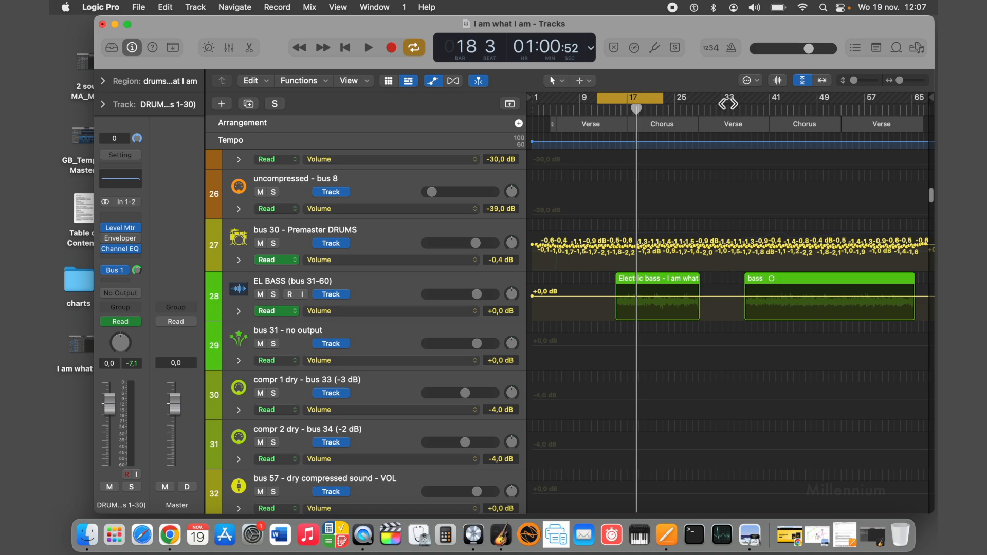
Move the playhead to bar 36 and bar 53 to check where the second bass region begins and the first drums region ends.
{"action": "left_click_drag", "start_coordinate": [705, 108], "coordinate": [739, 110]}
{"action": "scroll", "coordinate": [733, 183], "scroll_direction": "up", "scroll_amount": 1}
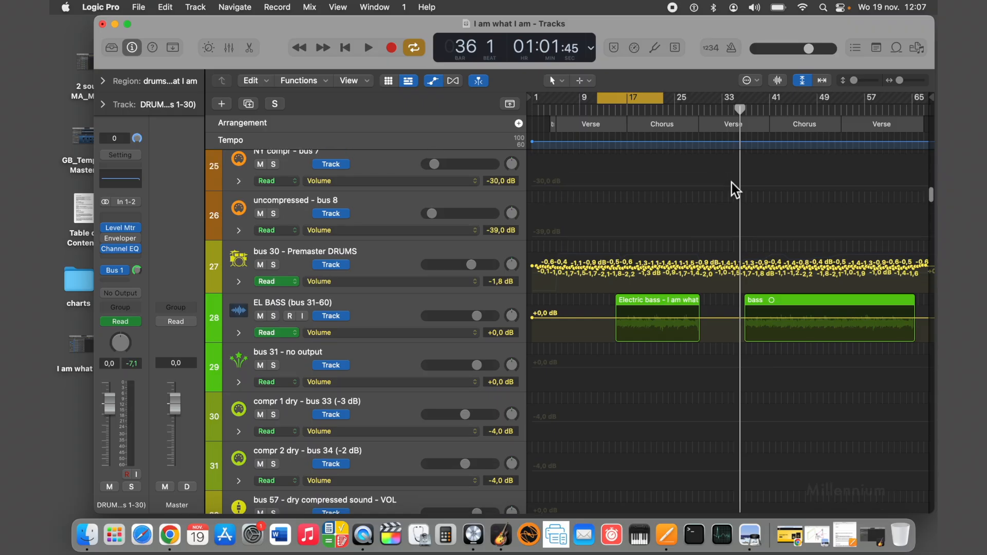
{"action": "scroll", "coordinate": [732, 184], "scroll_direction": "up", "scroll_amount": 20}
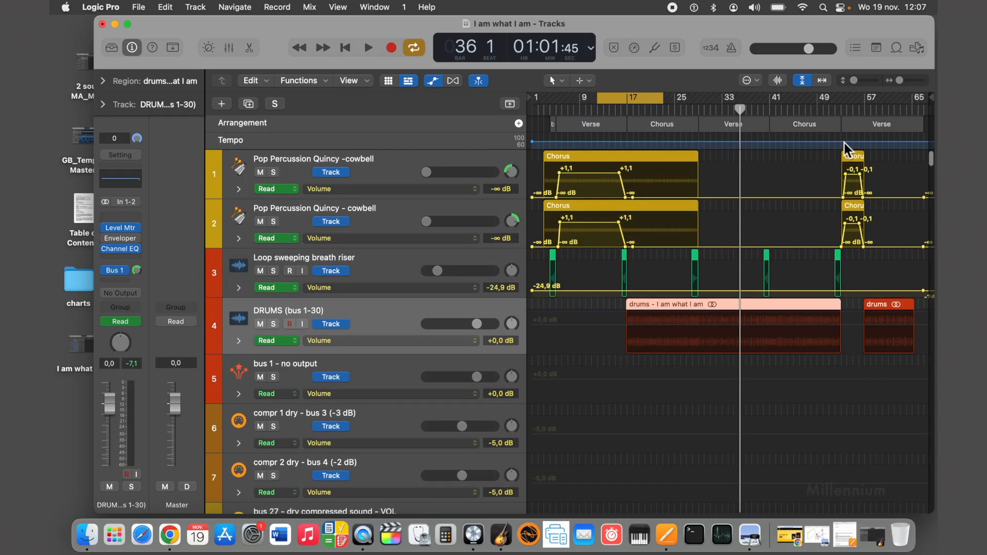
{"action": "mouse_move", "coordinate": [843, 108]}
{"action": "left_mouse_down"}
{"action": "mouse_move", "coordinate": [875, 108]}
{"action": "mouse_move", "coordinate": [842, 109]}
{"action": "left_mouse_up"}
{"action": "scroll", "coordinate": [843, 109], "scroll_direction": "down", "scroll_amount": 18}
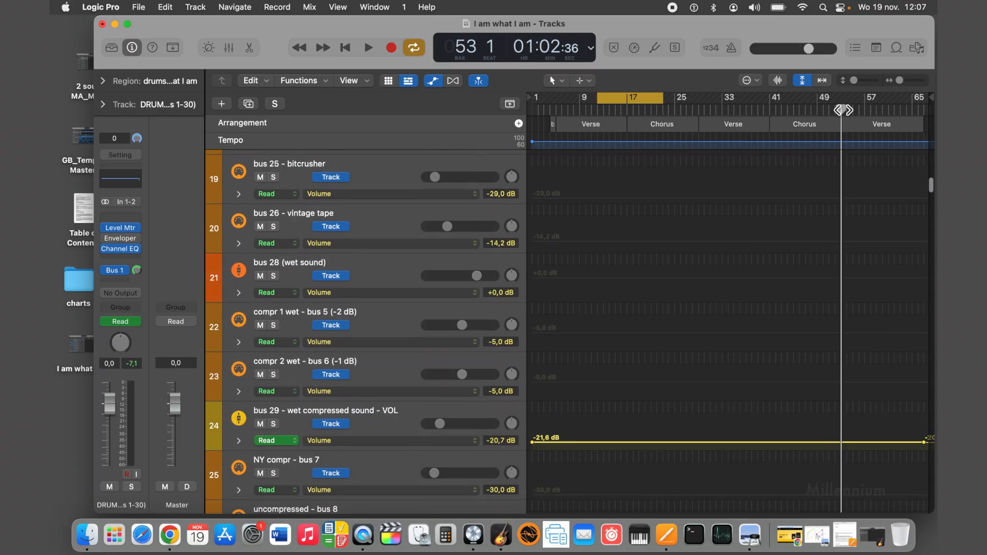
{"action": "scroll", "coordinate": [843, 110], "scroll_direction": "down", "scroll_amount": 7}
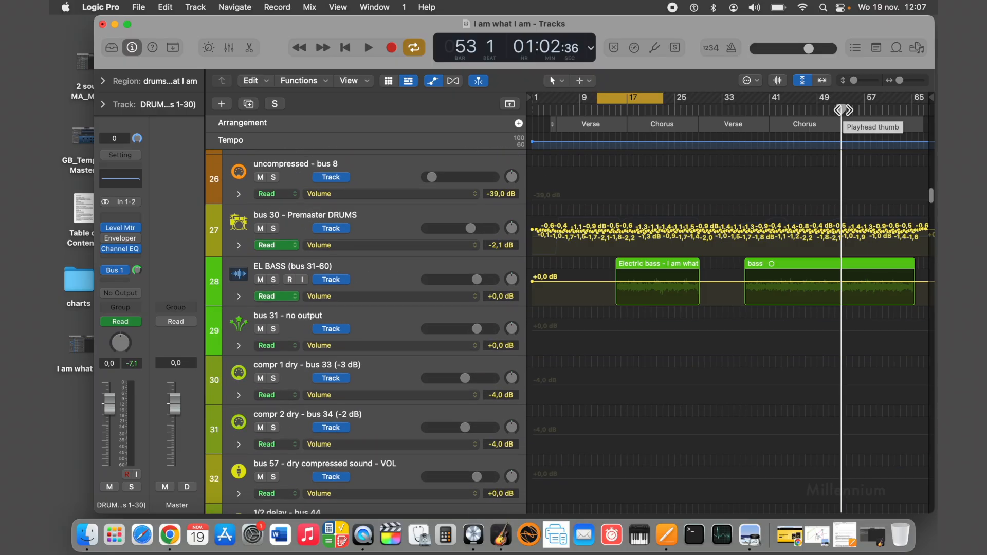
{"action": "scroll", "coordinate": [843, 110], "scroll_direction": "up", "scroll_amount": 20}
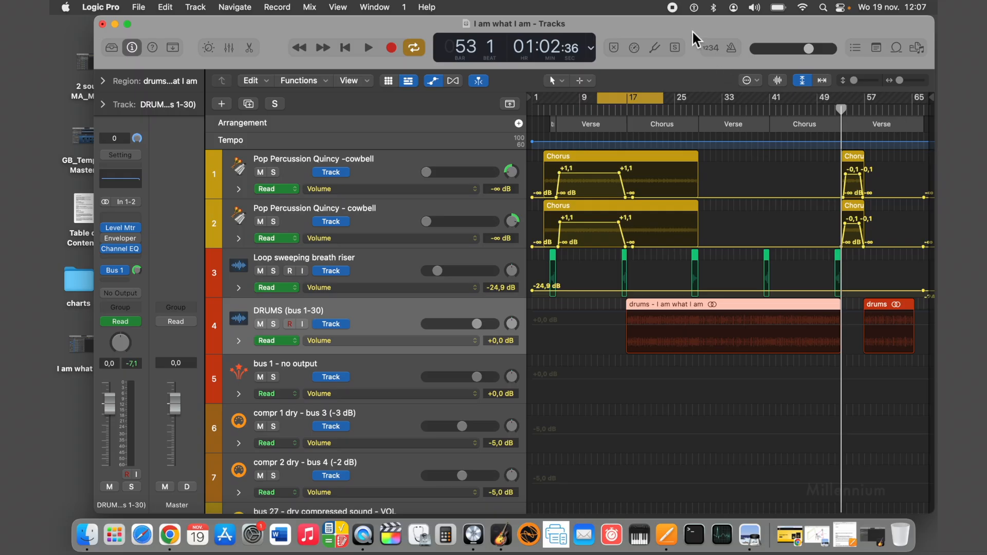
Locate the 2nd lead vocal - female 1 track, place the playhead at bar 5 and check its automation parameters and pan.
{"action": "scroll", "coordinate": [719, 181], "scroll_direction": "down", "scroll_amount": 20}
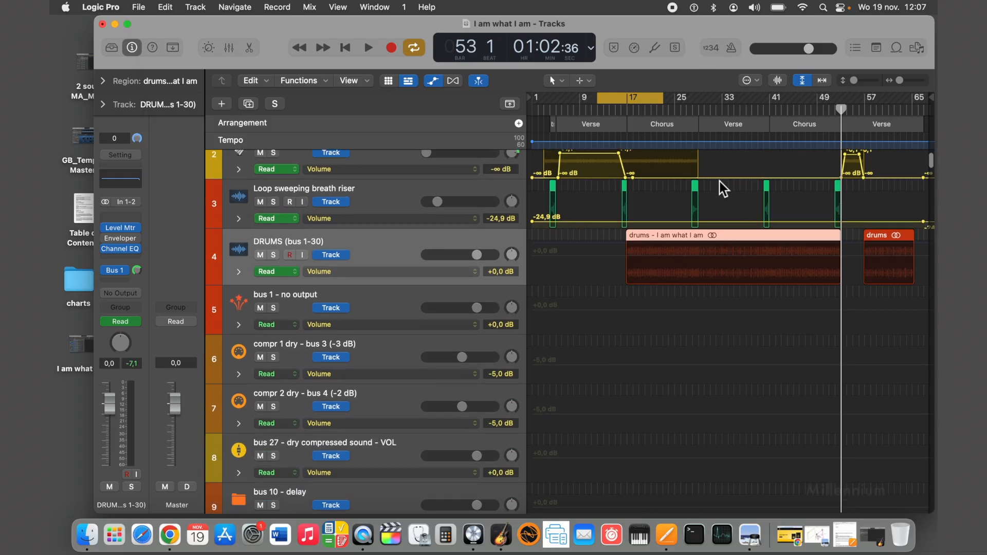
{"action": "scroll", "coordinate": [718, 180], "scroll_direction": "down", "scroll_amount": 17}
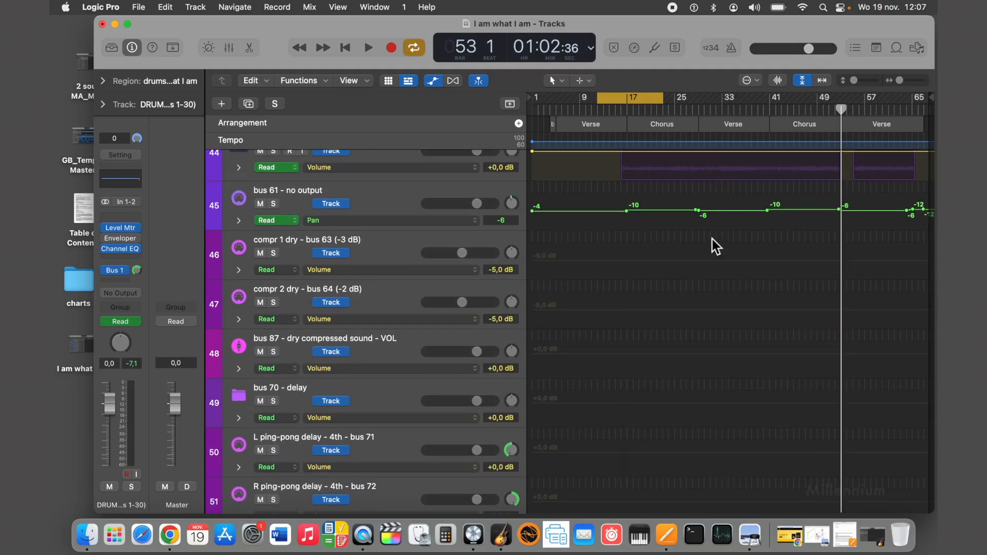
{"action": "scroll", "coordinate": [709, 257], "scroll_direction": "down", "scroll_amount": 20}
{"action": "scroll", "coordinate": [707, 255], "scroll_direction": "down", "scroll_amount": 20}
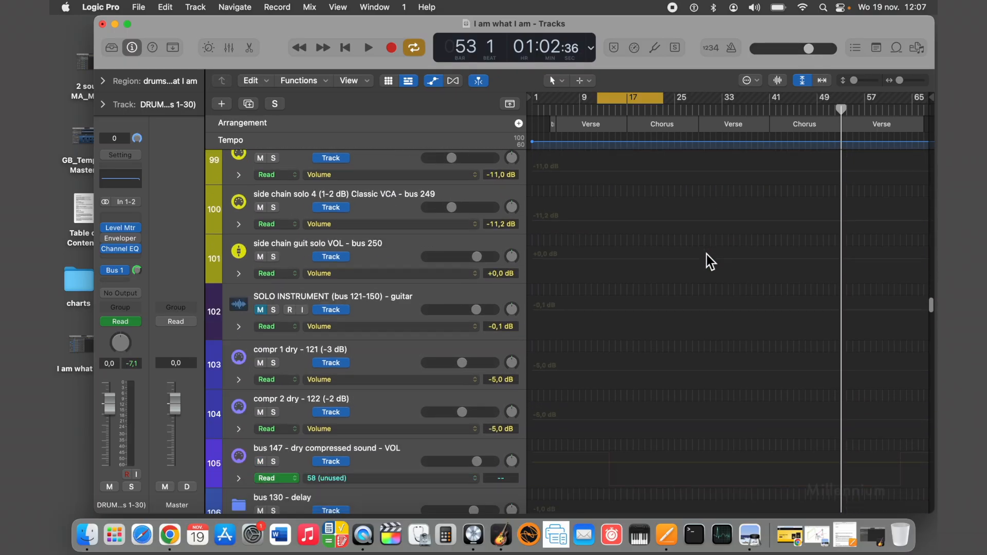
{"action": "scroll", "coordinate": [707, 254], "scroll_direction": "up", "scroll_amount": 4}
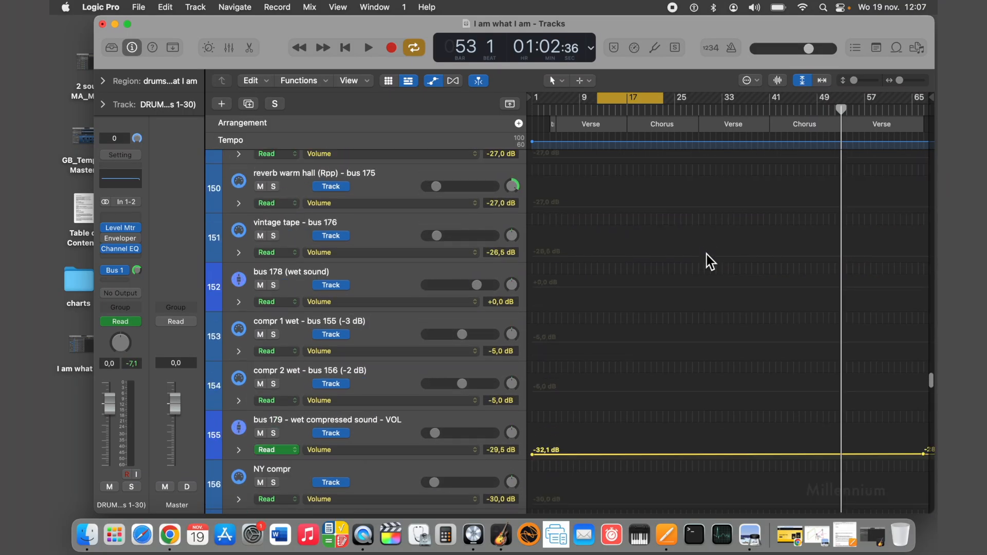
{"action": "scroll", "coordinate": [707, 255], "scroll_direction": "down", "scroll_amount": 20}
{"action": "scroll", "coordinate": [707, 254], "scroll_direction": "up", "scroll_amount": 4}
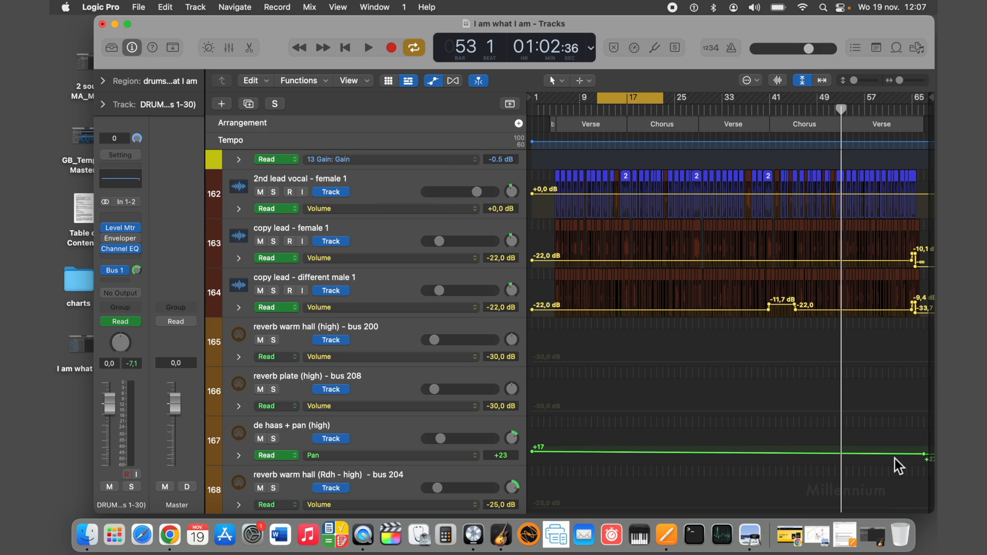
{"action": "left_click", "coordinate": [556, 109]}
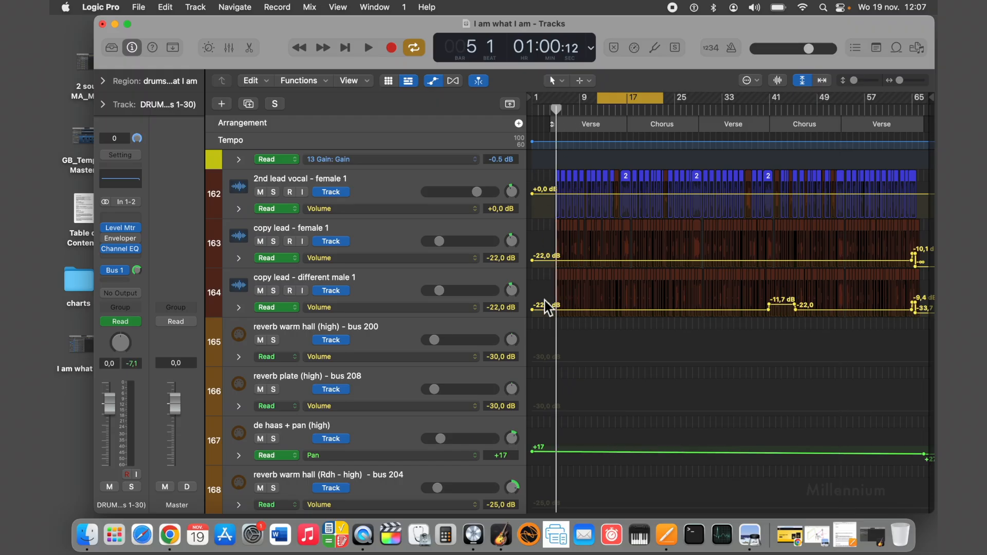
{"action": "left_click", "coordinate": [438, 211]}
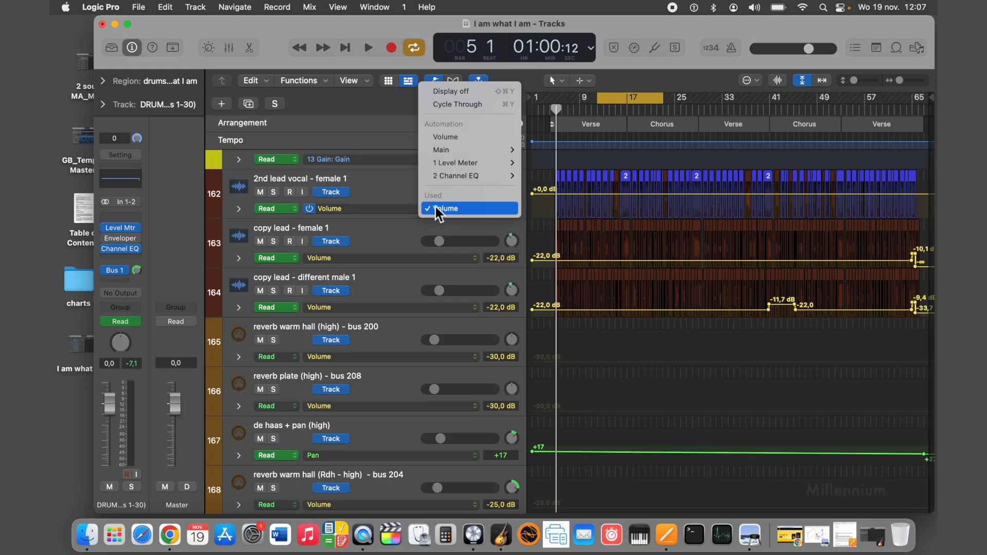
{"action": "left_click", "coordinate": [436, 208]}
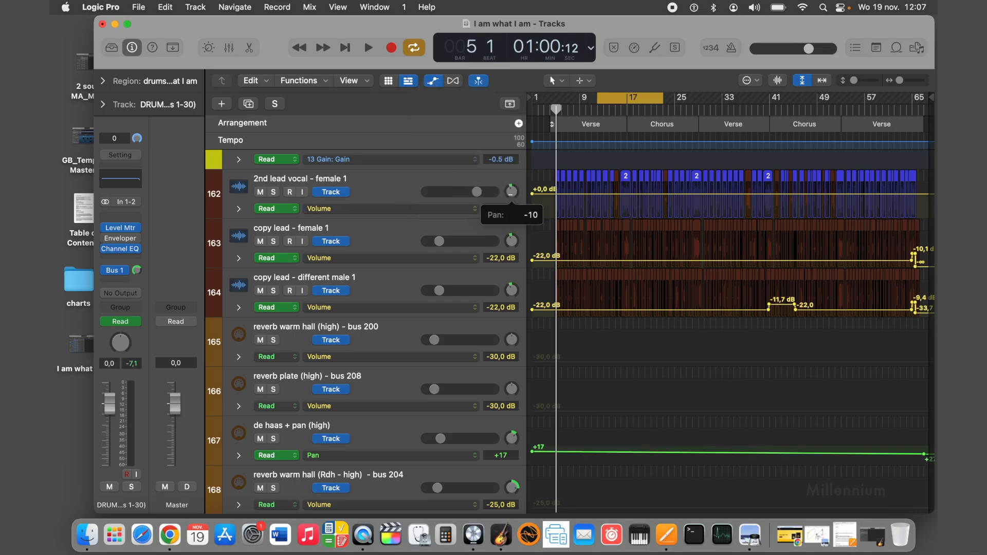
Switch the automation lane of the de haas + pan (high) track from Pan to Volume.
{"action": "left_click", "coordinate": [412, 427]}
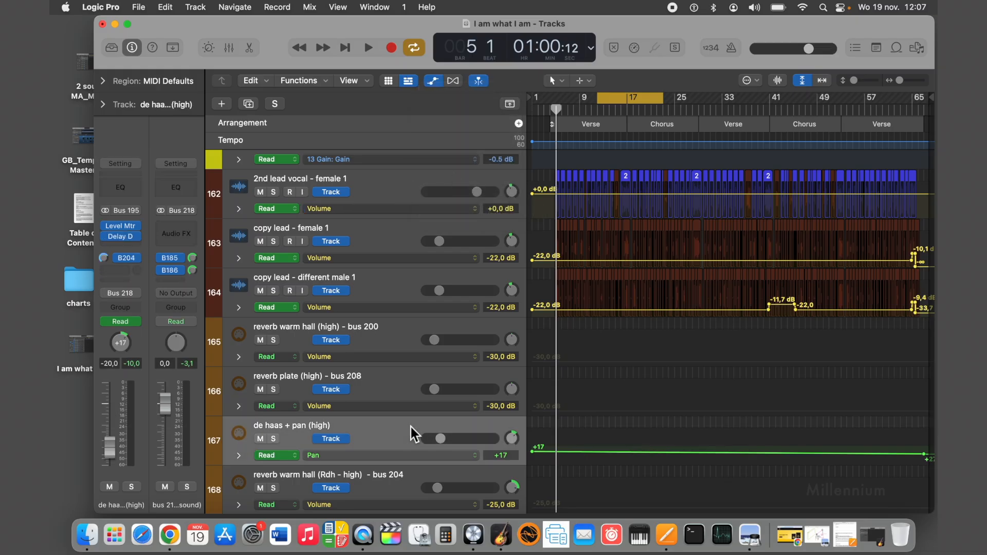
{"action": "left_click", "coordinate": [413, 456]}
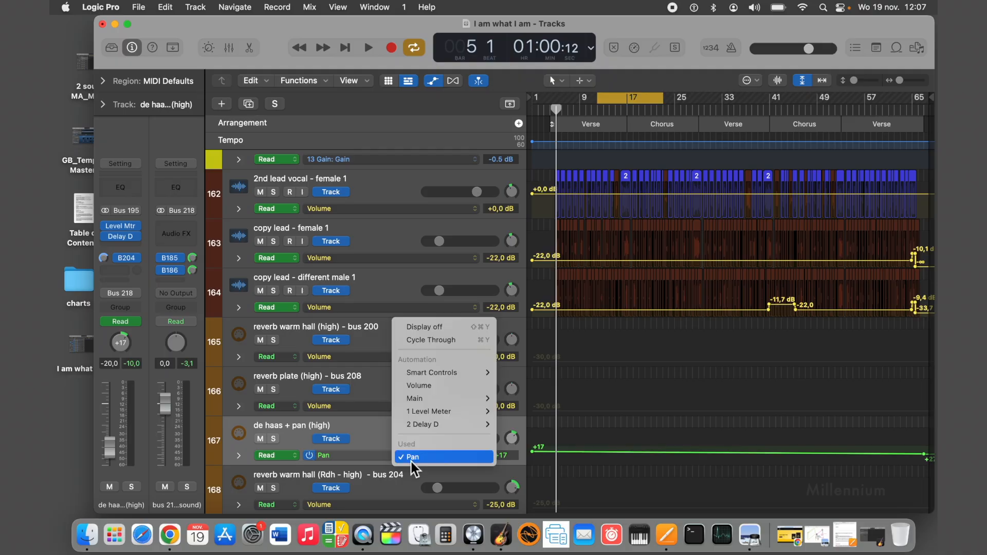
{"action": "left_click", "coordinate": [421, 386]}
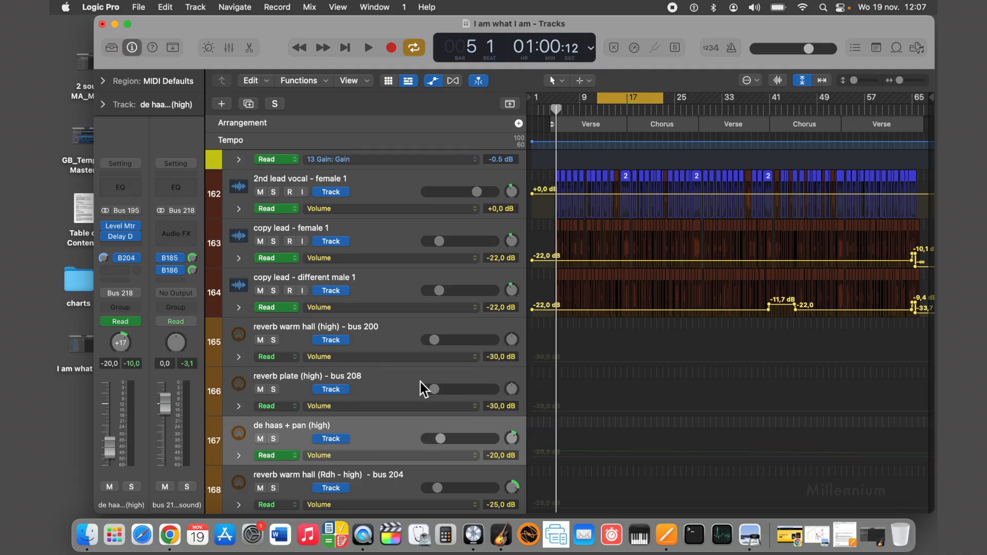
Display the pan automation of the copy lead 2 track and move the playhead to bar 64 to check its end point.
{"action": "scroll", "coordinate": [421, 382], "scroll_direction": "down", "scroll_amount": 2}
{"action": "scroll", "coordinate": [421, 382], "scroll_direction": "down", "scroll_amount": 5}
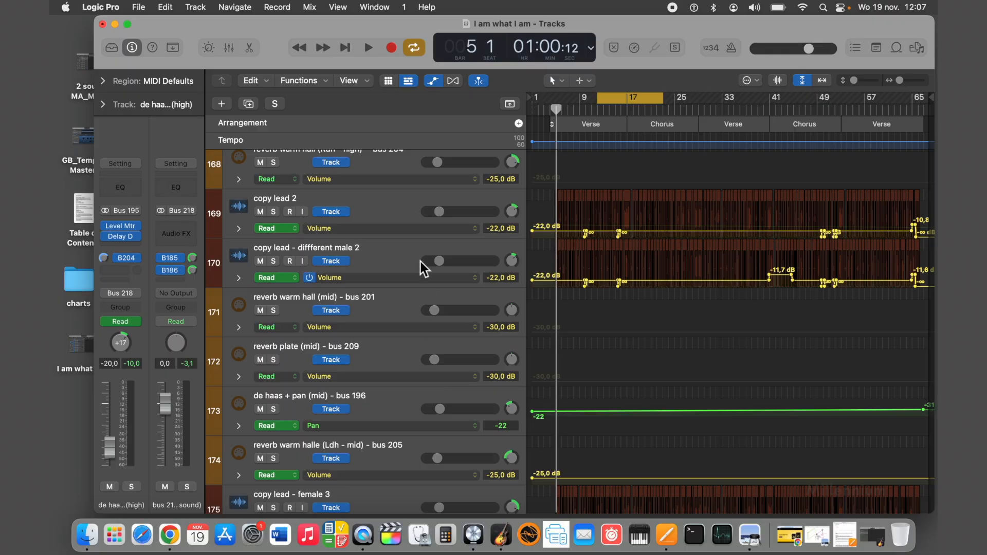
{"action": "left_click", "coordinate": [422, 228]}
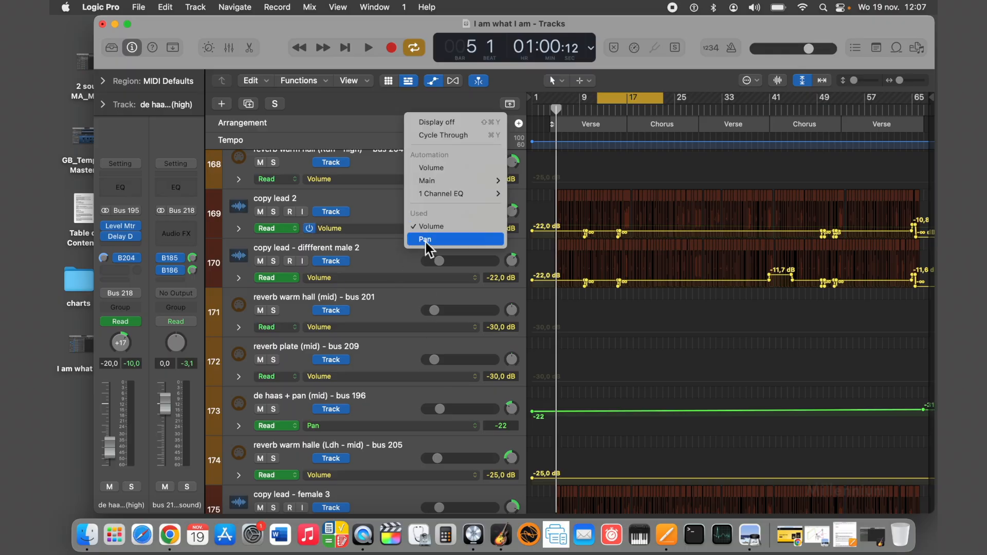
{"action": "left_click", "coordinate": [426, 242]}
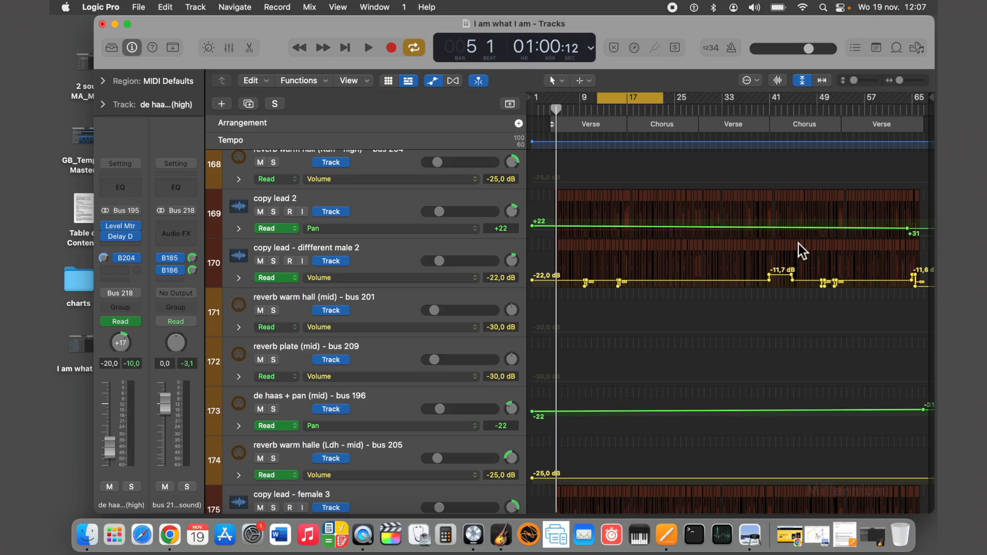
{"action": "left_click", "coordinate": [904, 109]}
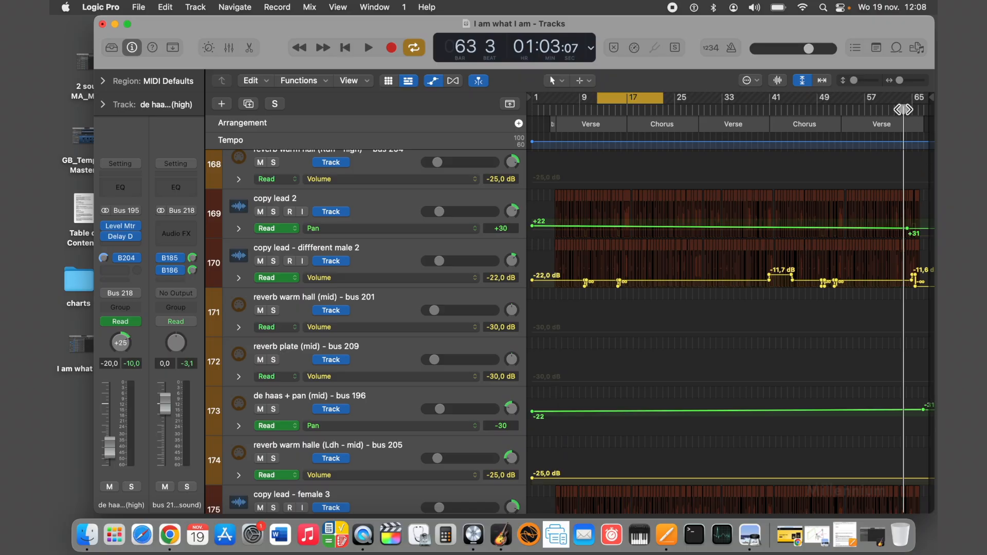
{"action": "mouse_move", "coordinate": [904, 110]}
{"action": "left_mouse_down"}
{"action": "mouse_move", "coordinate": [569, 109]}
{"action": "mouse_move", "coordinate": [907, 111]}
{"action": "left_mouse_up"}
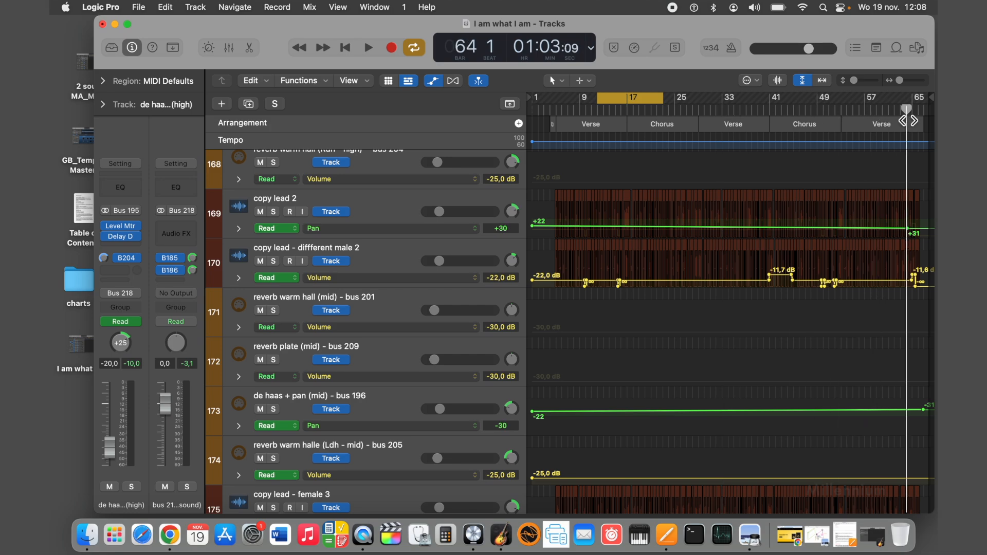
Switch the automation lane of the de haas + pan (mid) - bus 196 track to Volume.
{"action": "scroll", "coordinate": [290, 254], "scroll_direction": "down", "scroll_amount": 8}
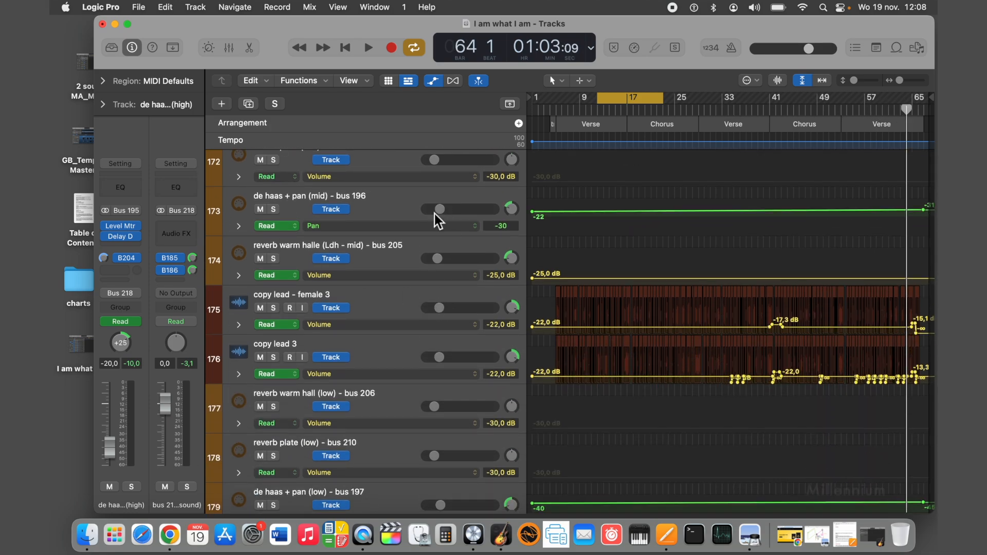
{"action": "left_click", "coordinate": [421, 228]}
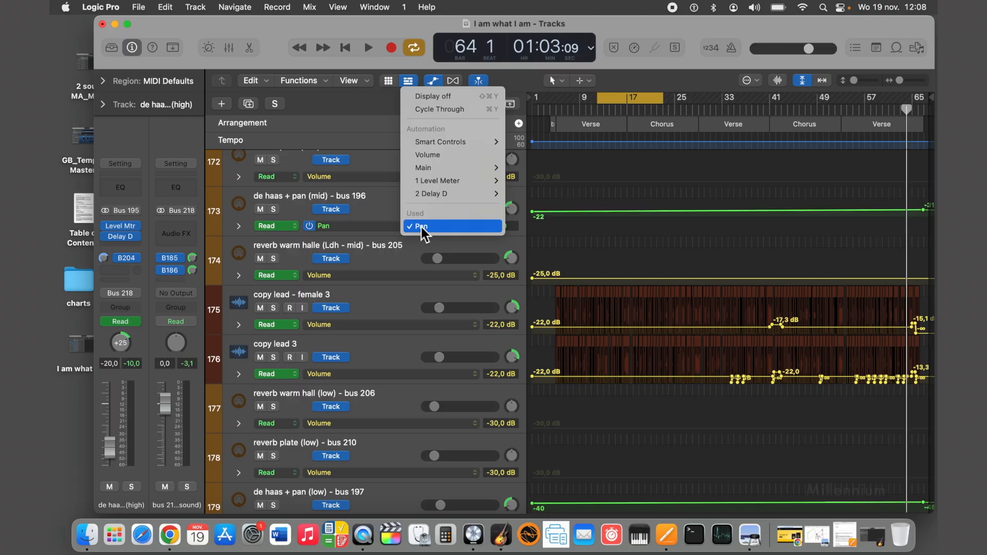
{"action": "left_click", "coordinate": [429, 154]}
Return to the 2nd lead vocal - female 1 track and select it to check its pan on the channel strip.
{"action": "scroll", "coordinate": [453, 258], "scroll_direction": "up", "scroll_amount": 20}
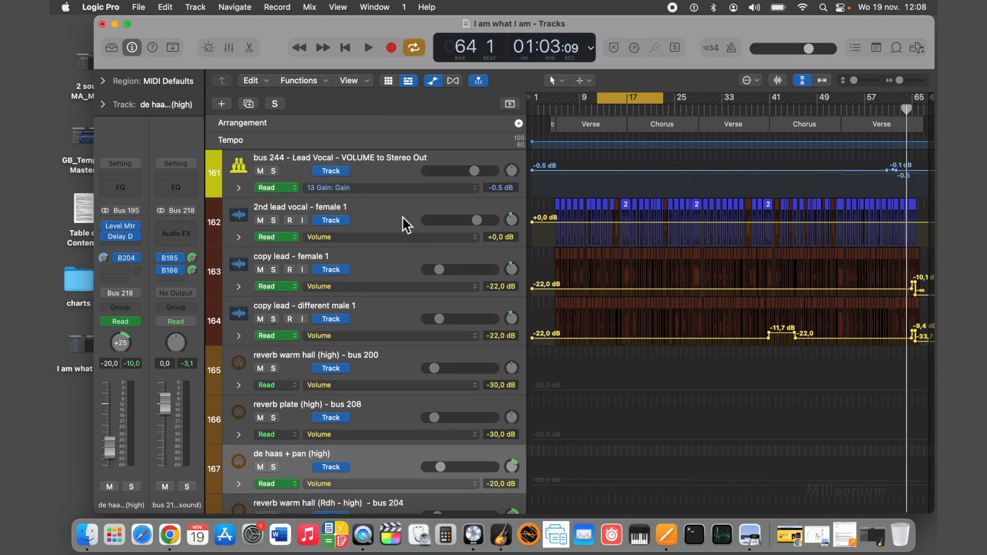
{"action": "scroll", "coordinate": [402, 218], "scroll_direction": "down", "scroll_amount": 5}
{"action": "scroll", "coordinate": [400, 216], "scroll_direction": "up", "scroll_amount": 5}
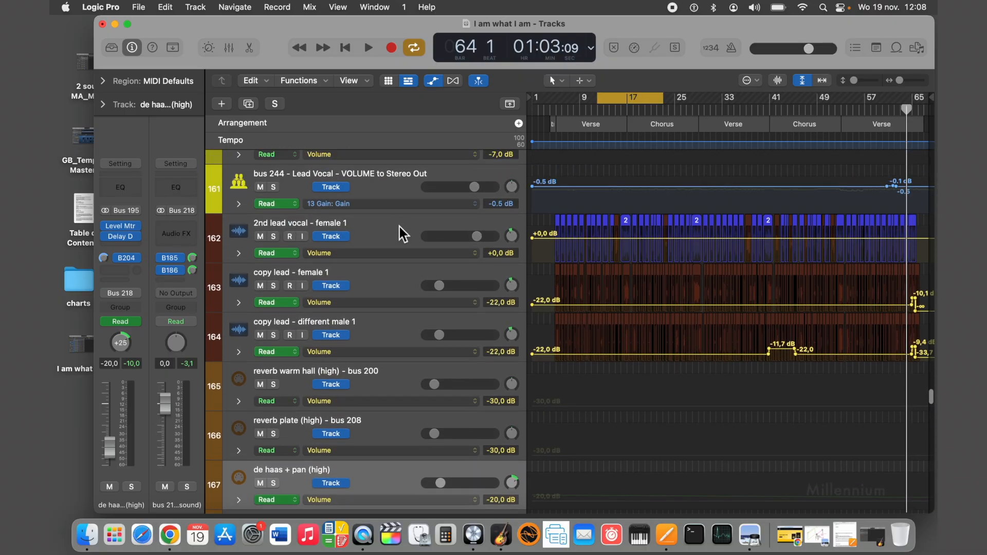
{"action": "left_click", "coordinate": [394, 227]}
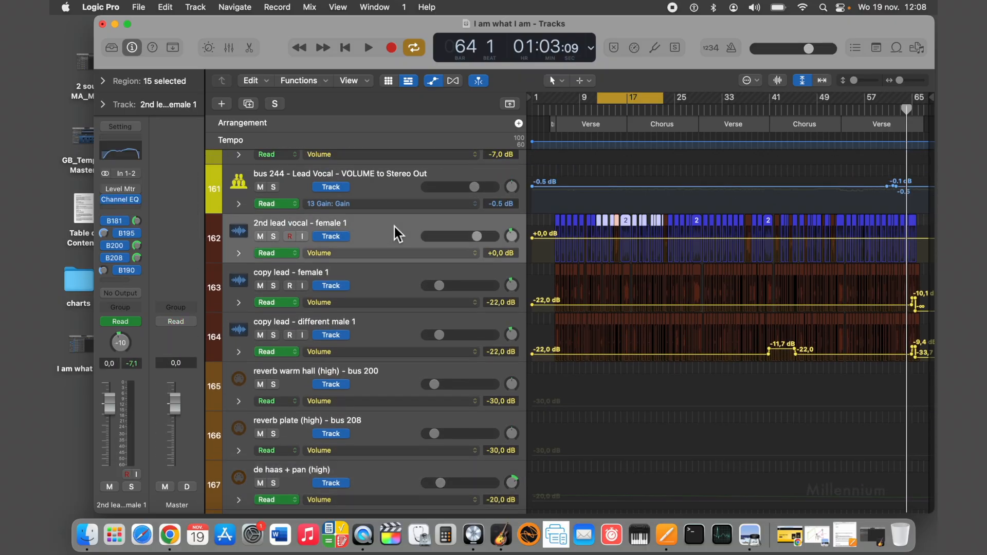
Check which automation parameters are in use on the copy lead - female 3 track, keeping Volume displayed.
{"action": "scroll", "coordinate": [408, 267], "scroll_direction": "down", "scroll_amount": 5}
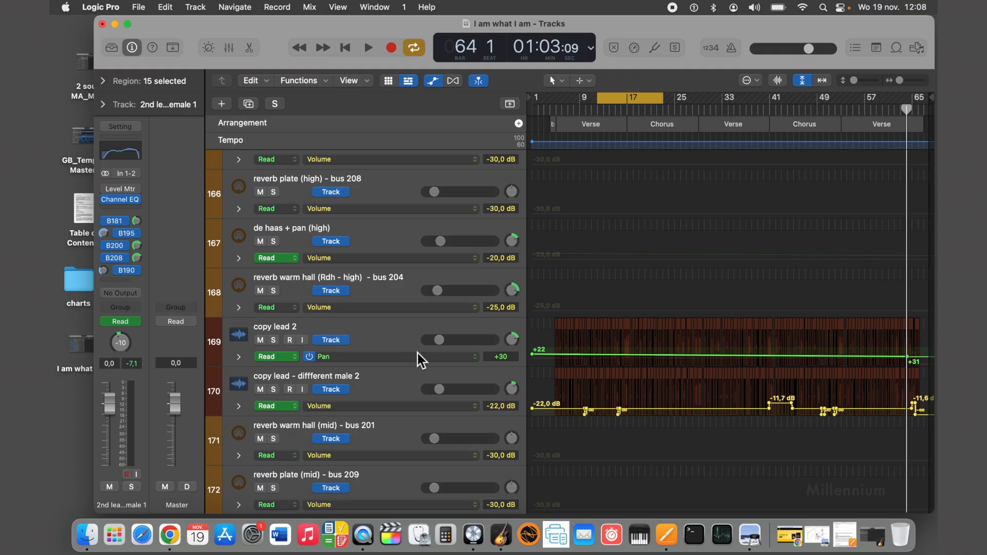
{"action": "scroll", "coordinate": [418, 354], "scroll_direction": "down", "scroll_amount": 3}
{"action": "scroll", "coordinate": [399, 310], "scroll_direction": "down", "scroll_amount": 3}
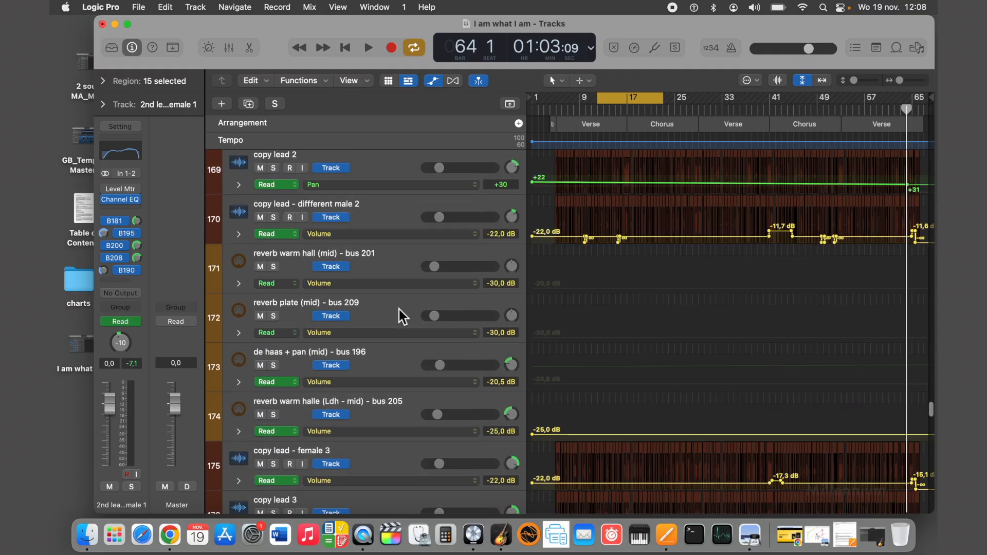
{"action": "left_click", "coordinate": [418, 374]}
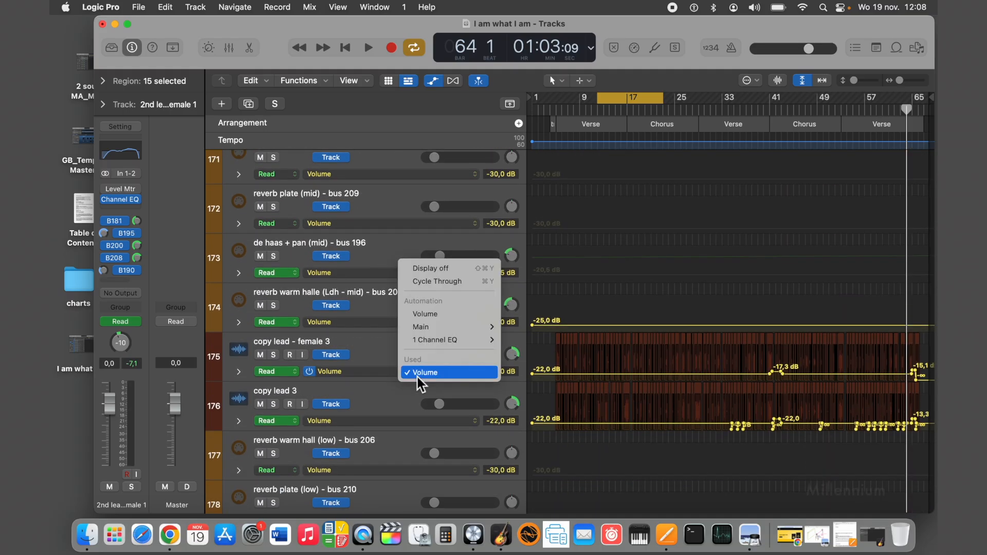
{"action": "left_click", "coordinate": [418, 375]}
Display the pan automation of the copy lead 3 track and select its last automation point.
{"action": "left_click", "coordinate": [405, 422]}
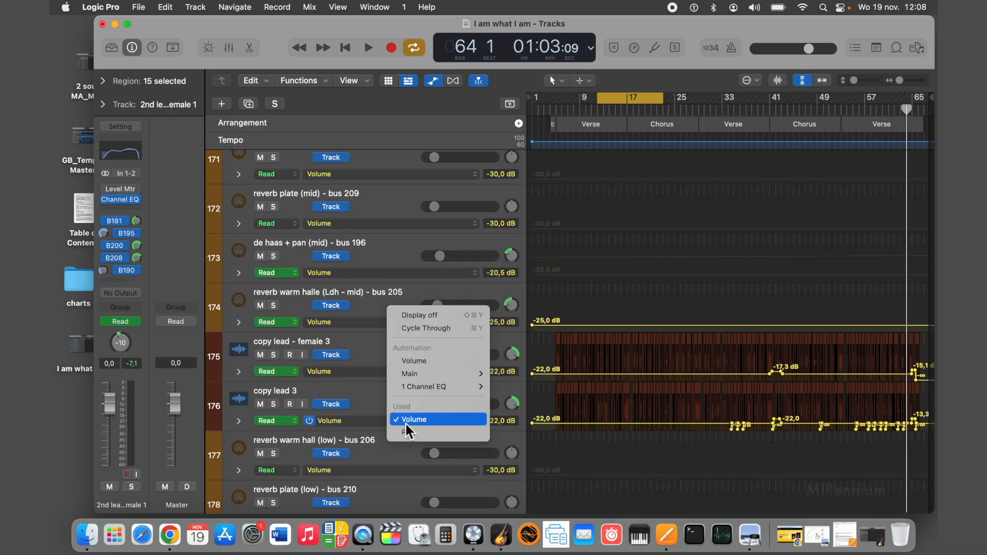
{"action": "left_click", "coordinate": [406, 433]}
{"action": "scroll", "coordinate": [389, 390], "scroll_direction": "down", "scroll_amount": 2}
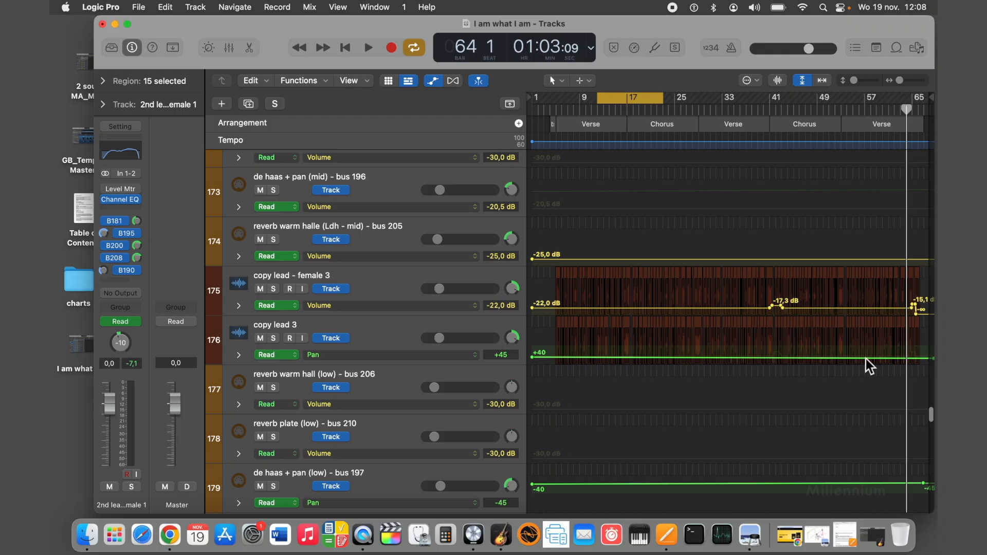
{"action": "left_click", "coordinate": [919, 359]}
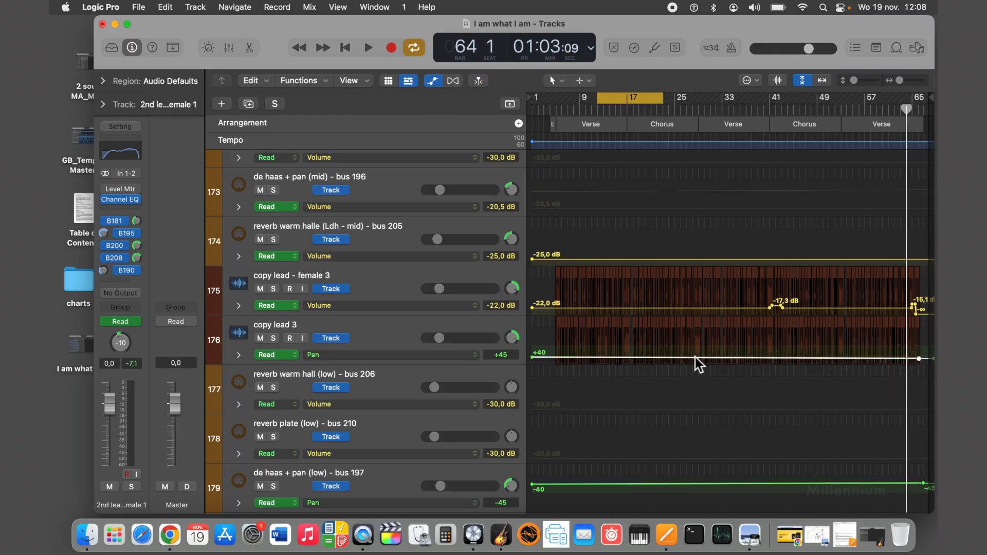
Compare the pan settings of the copy lead - female 3, 2nd lead vocal - female 1 and copy lead - female 1 tracks.
{"action": "left_click", "coordinate": [367, 280]}
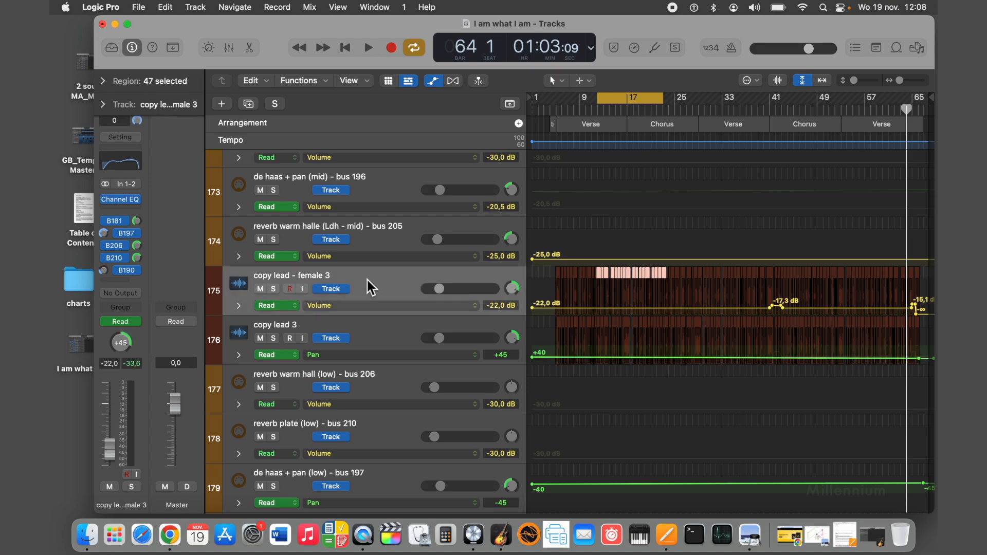
{"action": "scroll", "coordinate": [367, 280], "scroll_direction": "up", "scroll_amount": 10}
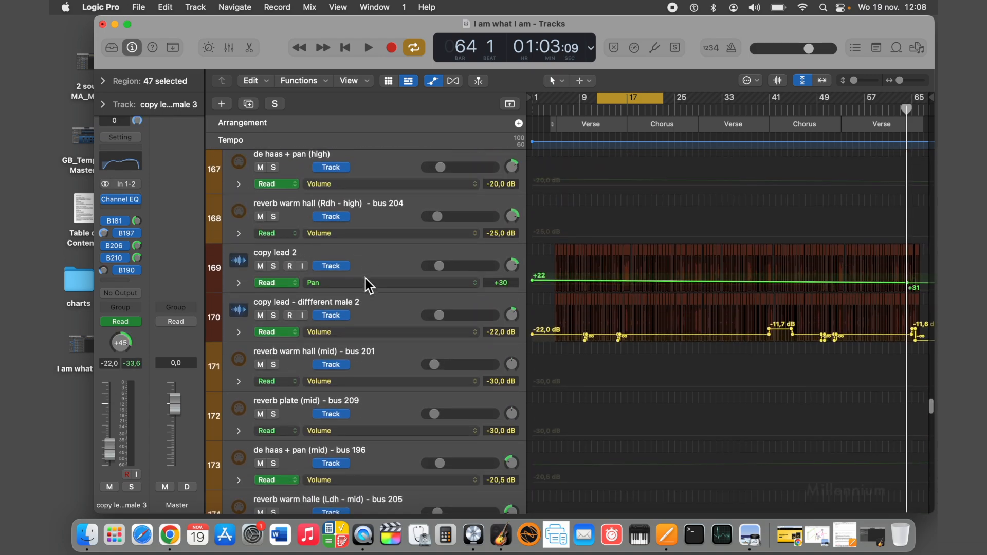
{"action": "scroll", "coordinate": [366, 279], "scroll_direction": "up", "scroll_amount": 2}
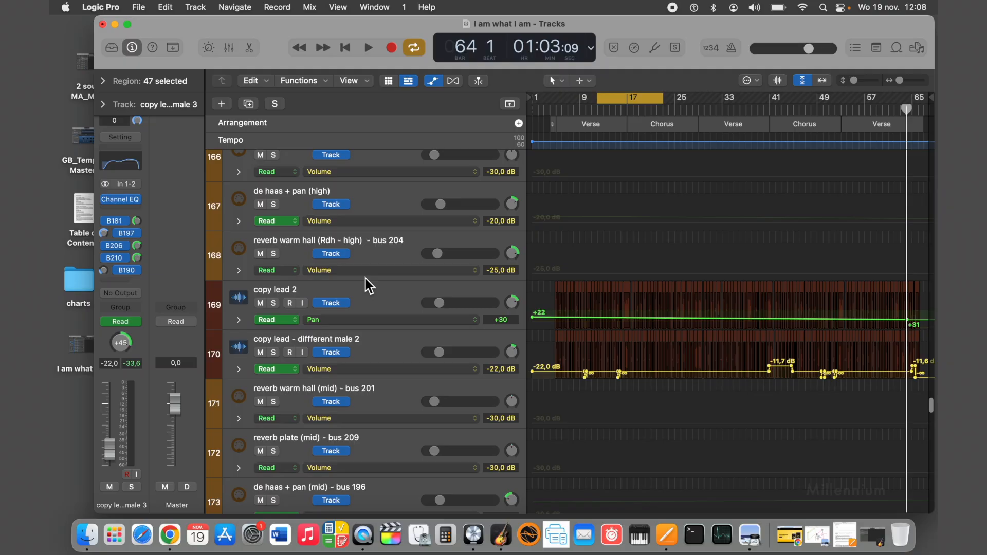
{"action": "scroll", "coordinate": [366, 278], "scroll_direction": "up", "scroll_amount": 2}
{"action": "scroll", "coordinate": [365, 278], "scroll_direction": "up", "scroll_amount": 5}
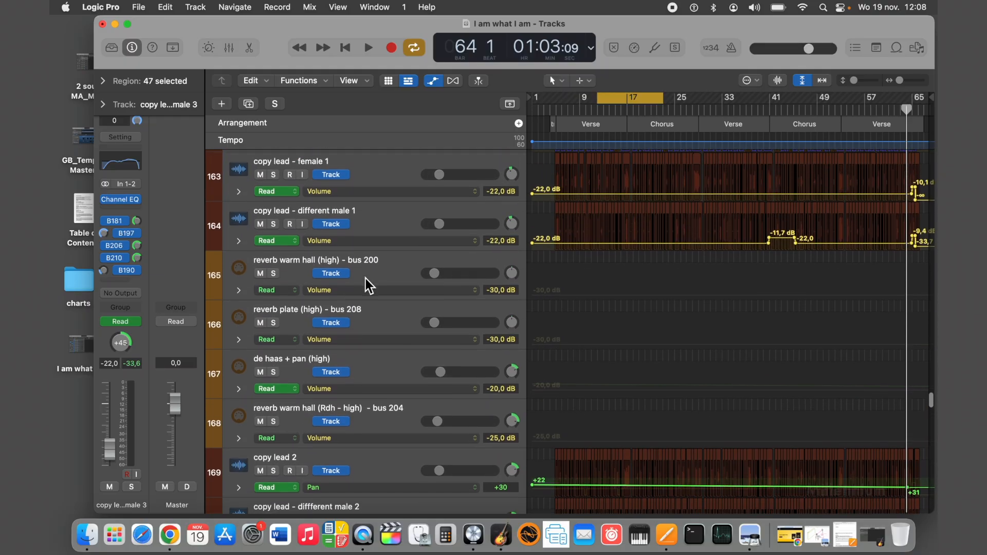
{"action": "scroll", "coordinate": [365, 279], "scroll_direction": "up", "scroll_amount": 4}
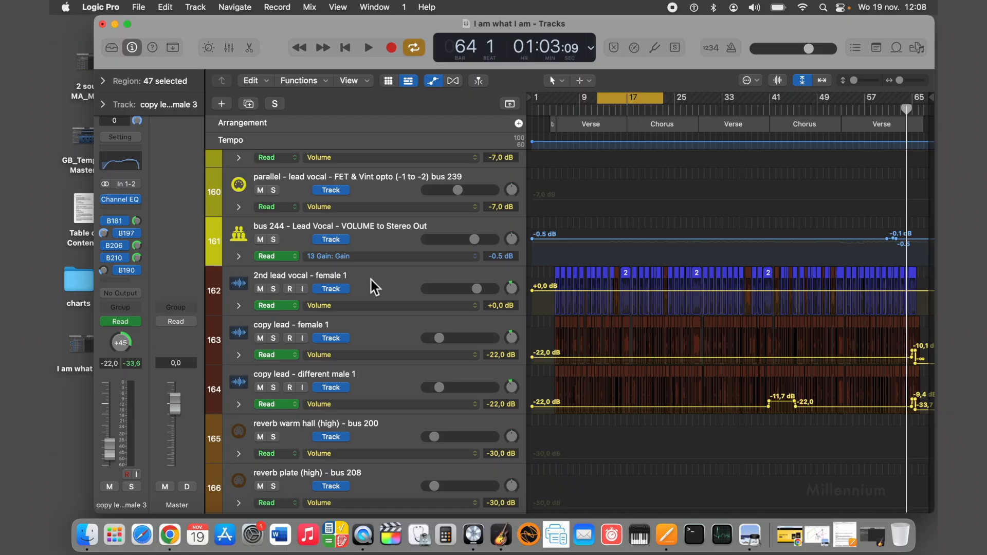
{"action": "scroll", "coordinate": [371, 279], "scroll_direction": "down", "scroll_amount": 3}
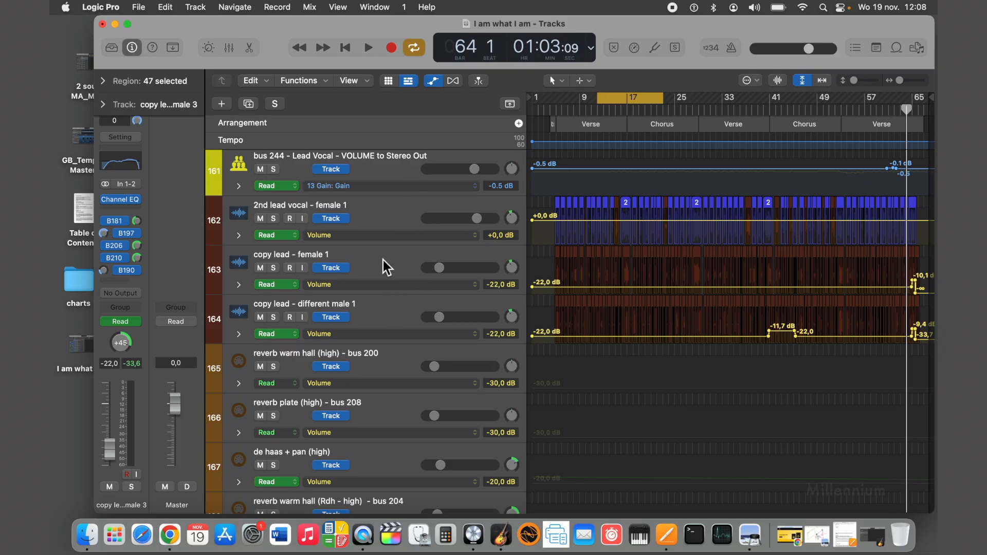
{"action": "left_click", "coordinate": [377, 208]}
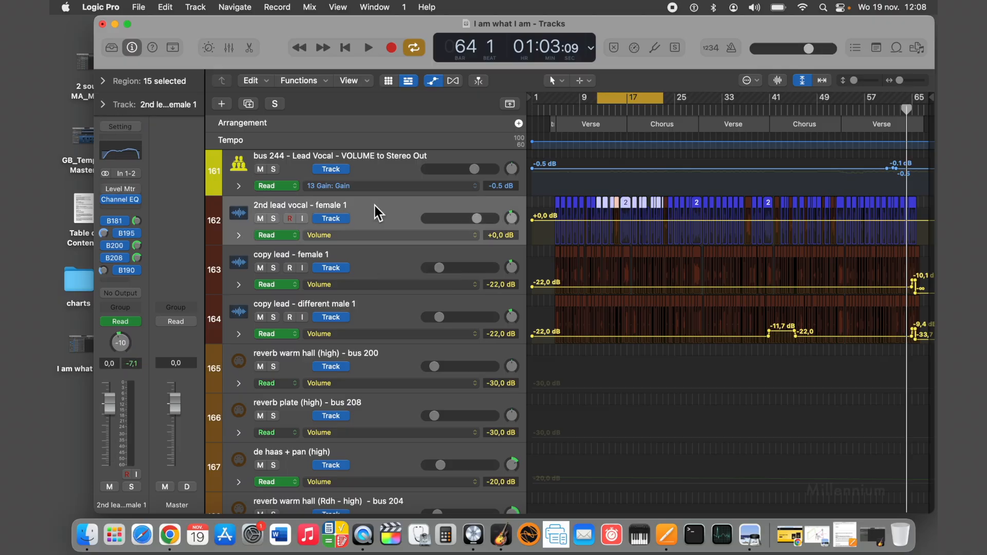
{"action": "left_click", "coordinate": [378, 263]}
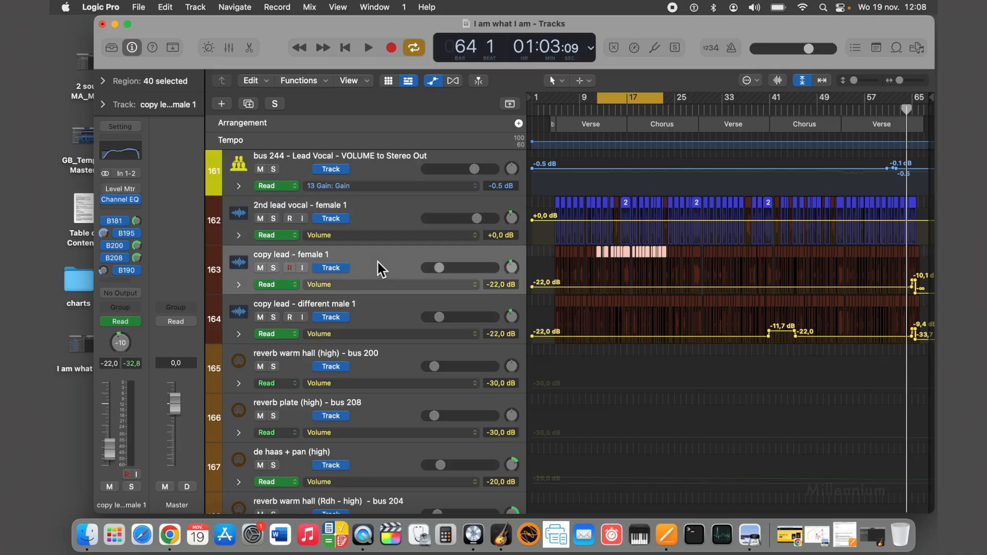
Compare the pan settings of the copy lead - different male 1, copy lead 2 and copy lead - diffferent male 2 tracks.
{"action": "left_click", "coordinate": [393, 322]}
{"action": "scroll", "coordinate": [391, 320], "scroll_direction": "down", "scroll_amount": 3}
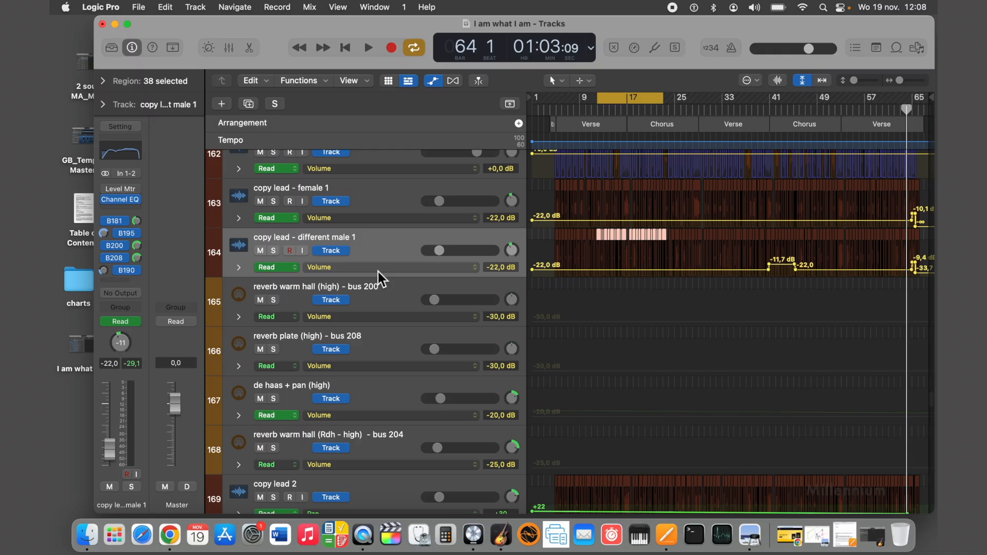
{"action": "scroll", "coordinate": [383, 277], "scroll_direction": "down", "scroll_amount": 10}
{"action": "left_click", "coordinate": [390, 262]}
{"action": "left_click", "coordinate": [391, 315]}
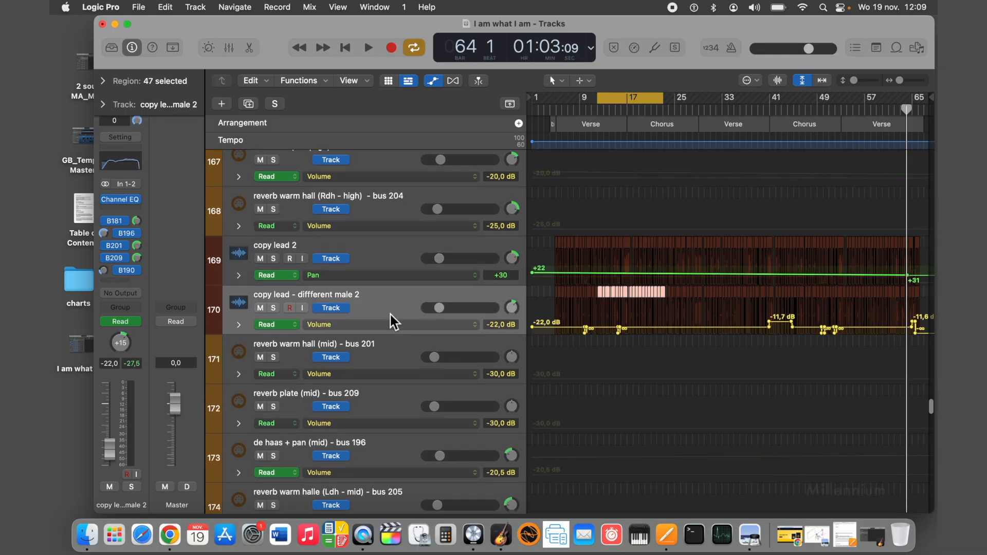
Listen to the bus 220 - Premaster BACKING VOCALS track soloed in the first chorus, stop playback and clear the solo.
{"action": "scroll", "coordinate": [389, 314], "scroll_direction": "down", "scroll_amount": 20}
{"action": "scroll", "coordinate": [389, 315], "scroll_direction": "down", "scroll_amount": 12}
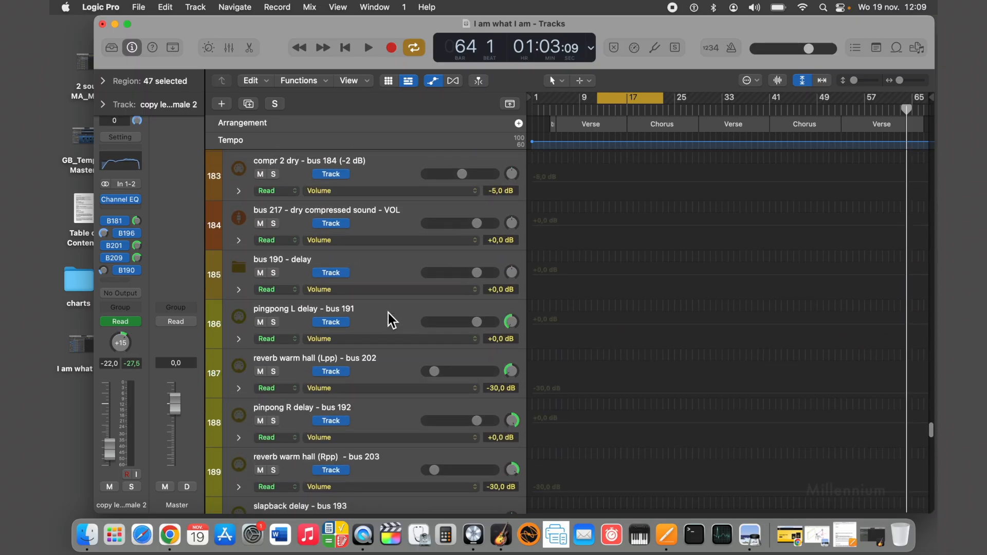
{"action": "scroll", "coordinate": [388, 313], "scroll_direction": "down", "scroll_amount": 6}
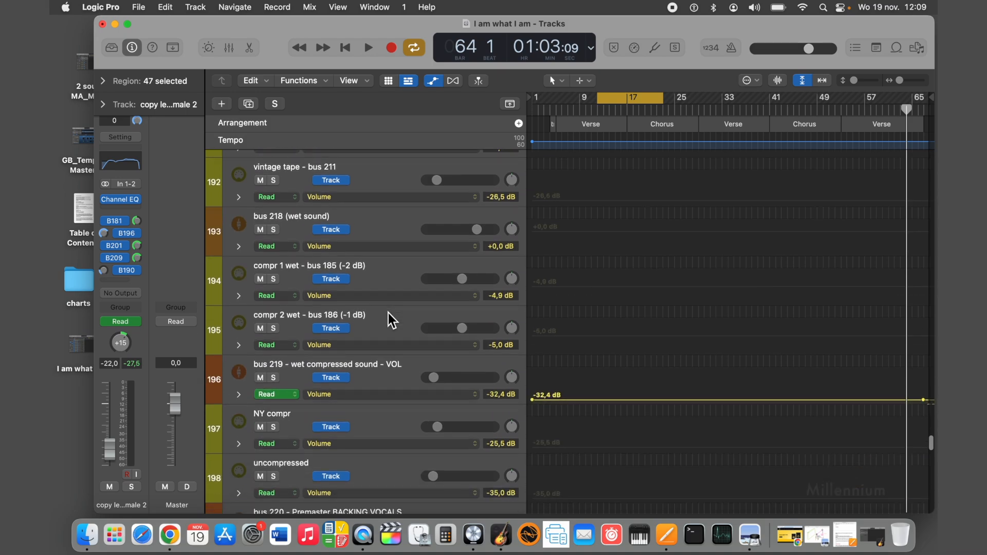
{"action": "left_click", "coordinate": [274, 360]}
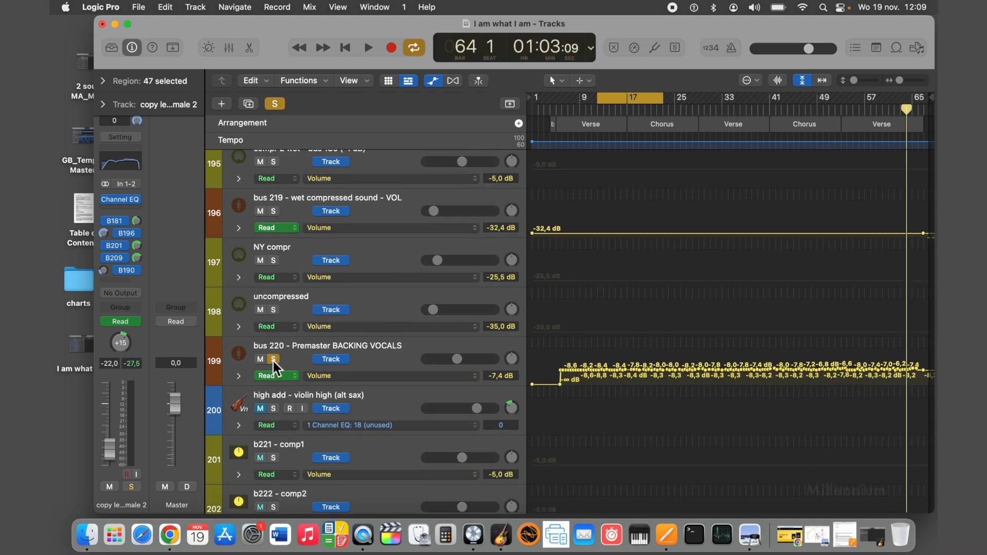
{"action": "left_click", "coordinate": [368, 48]}
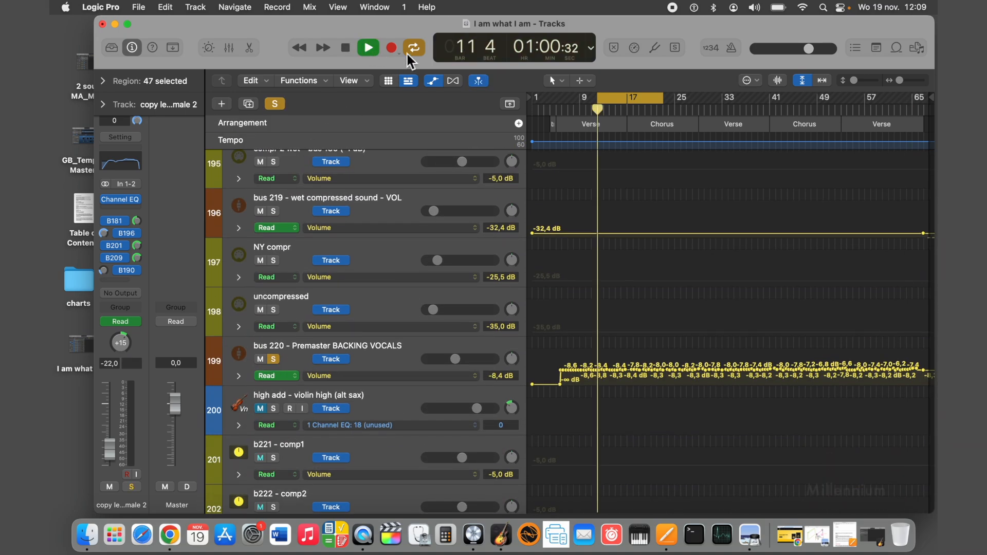
{"action": "left_click", "coordinate": [639, 109]}
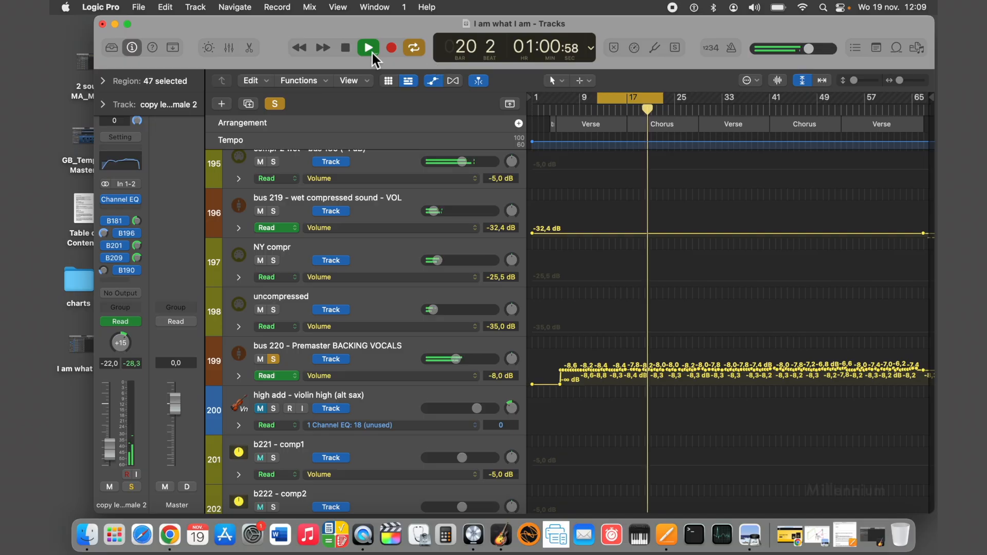
{"action": "left_click", "coordinate": [346, 48]}
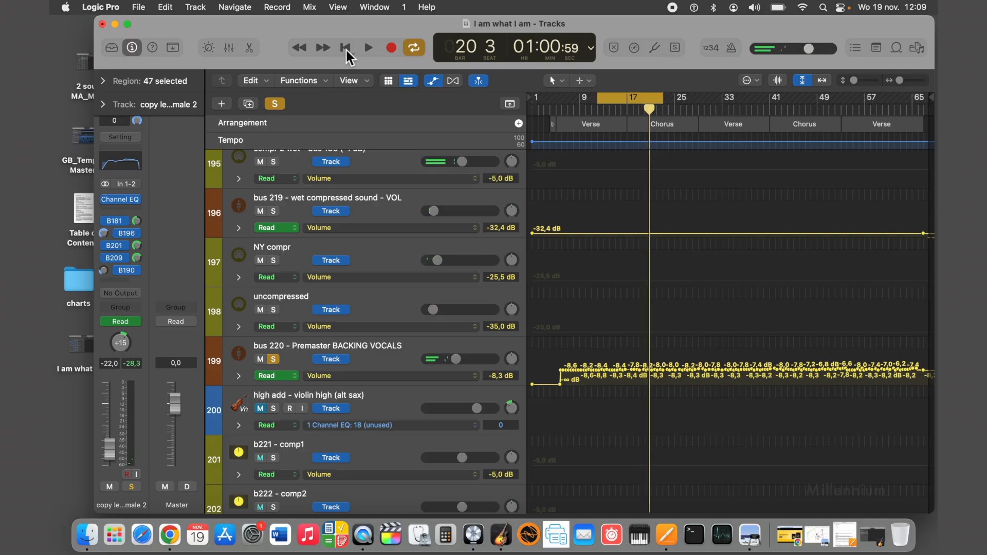
{"action": "left_click", "coordinate": [281, 106]}
Return to the 2nd lead vocal - female 1 track and check its pan against the copy lead - female 1 track.
{"action": "scroll", "coordinate": [377, 253], "scroll_direction": "up", "scroll_amount": 10}
{"action": "scroll", "coordinate": [376, 253], "scroll_direction": "up", "scroll_amount": 15}
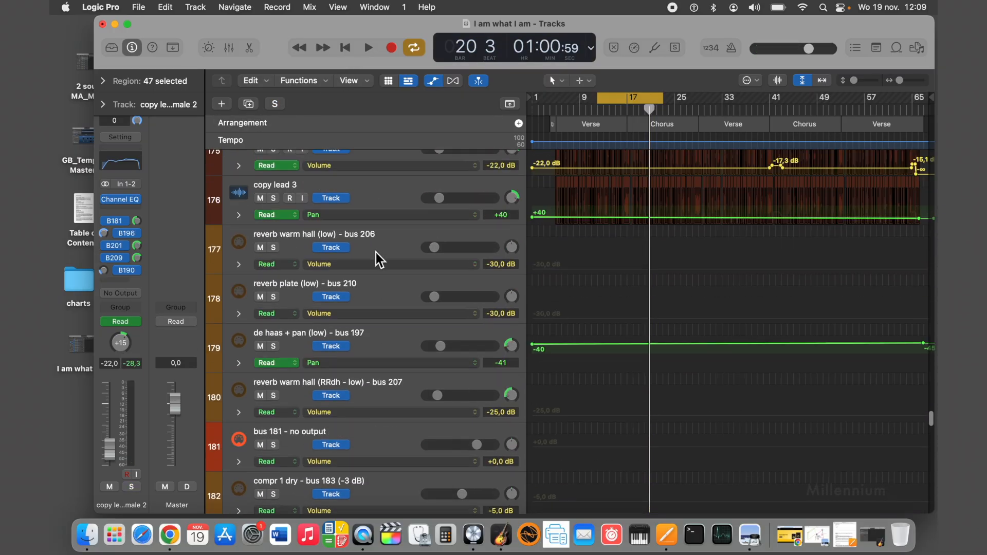
{"action": "scroll", "coordinate": [376, 252], "scroll_direction": "up", "scroll_amount": 6}
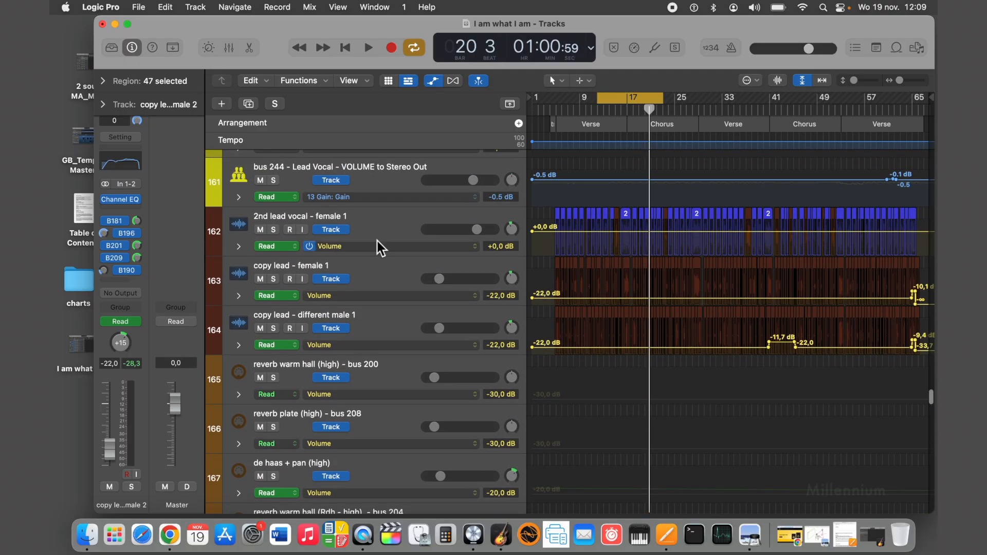
{"action": "left_click", "coordinate": [372, 220]}
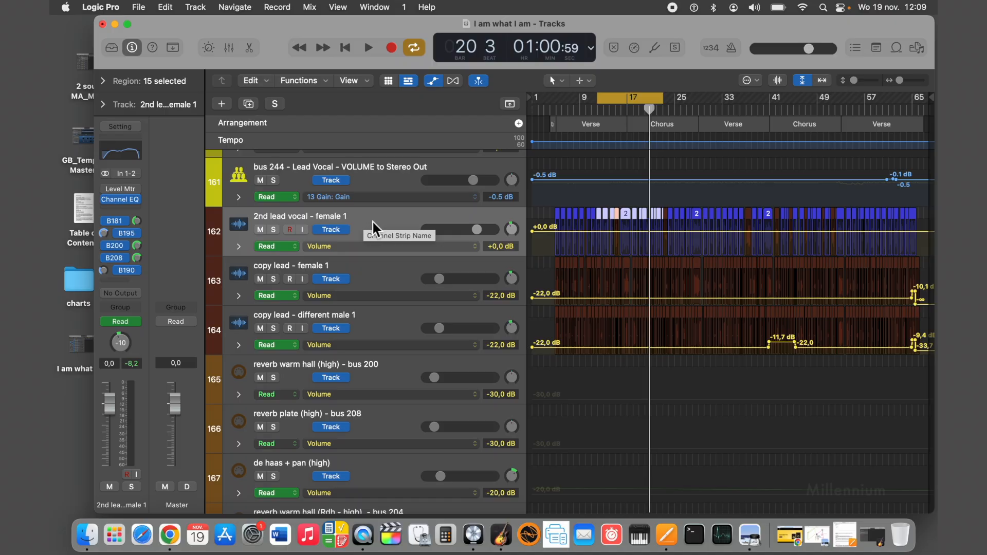
{"action": "left_click", "coordinate": [371, 268]}
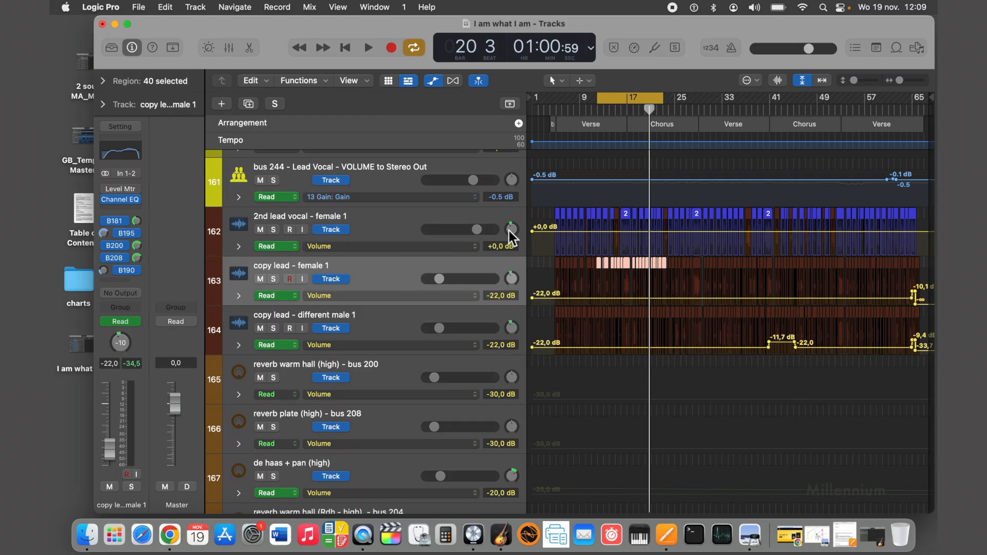
Try raising the volume automation line of the copy lead - female 1 track to +1.9 dB and undo it.
{"action": "left_click", "coordinate": [556, 232]}
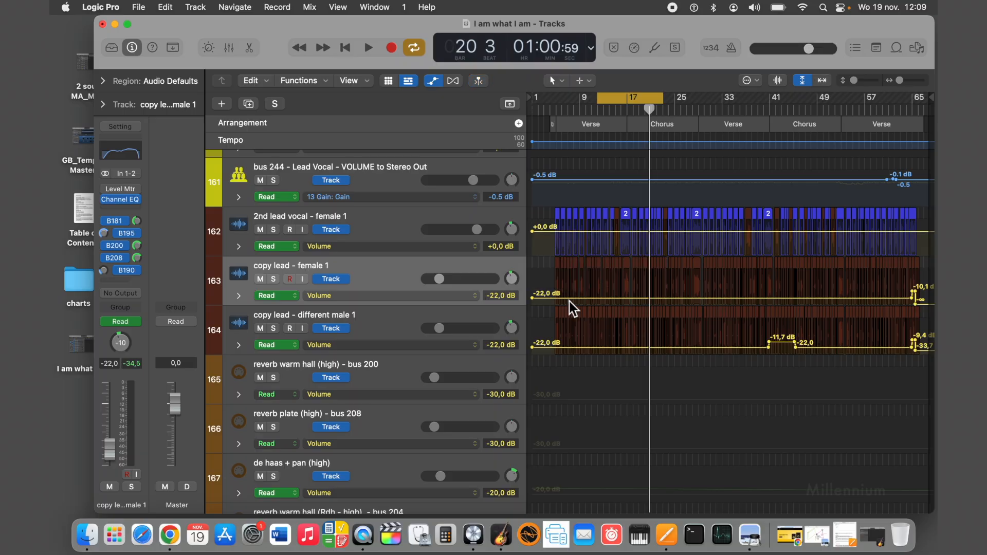
{"action": "left_click_drag", "start_coordinate": [569, 300], "coordinate": [569, 279]}
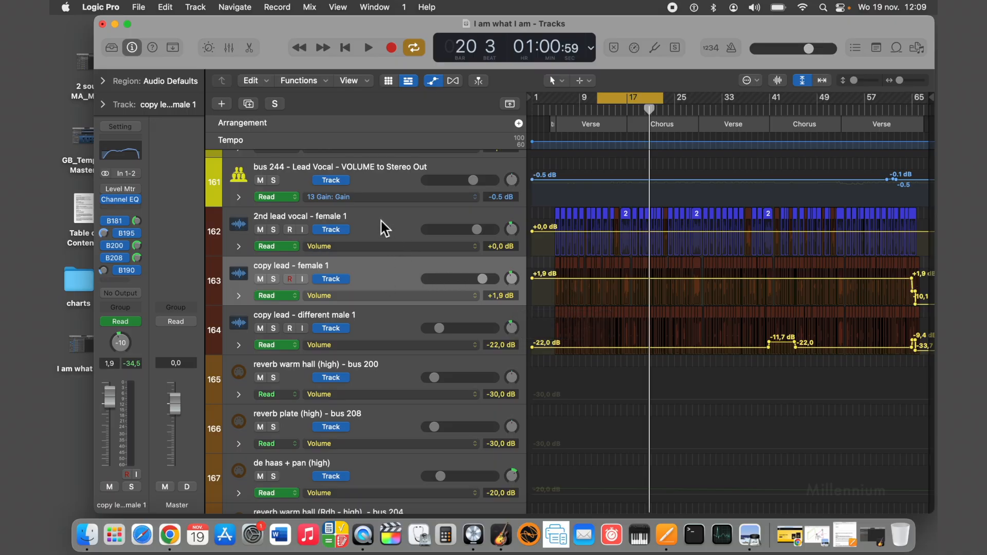
{"action": "key", "text": "super+z"}
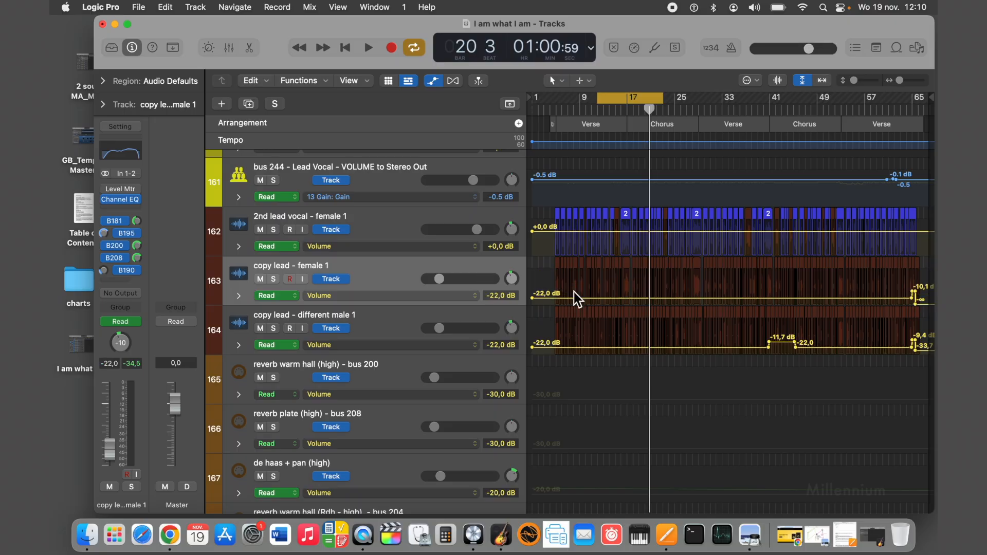
Alternate between the 2nd lead vocal - female 1 and copy lead - female 1 channel strips to compare their volume and pan.
{"action": "left_click", "coordinate": [387, 226]}
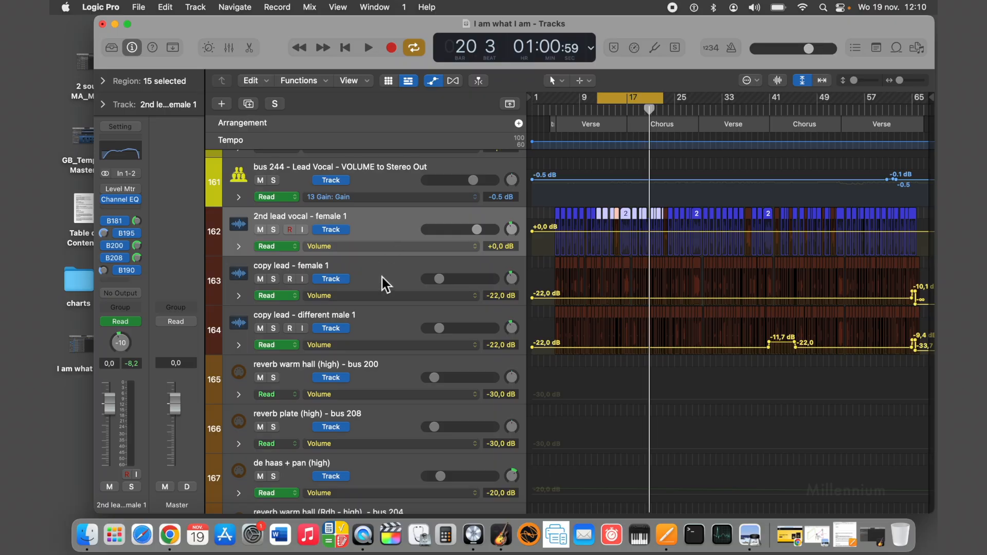
{"action": "left_click", "coordinate": [382, 277]}
{"action": "left_click", "coordinate": [375, 221]}
{"action": "left_click", "coordinate": [390, 275]}
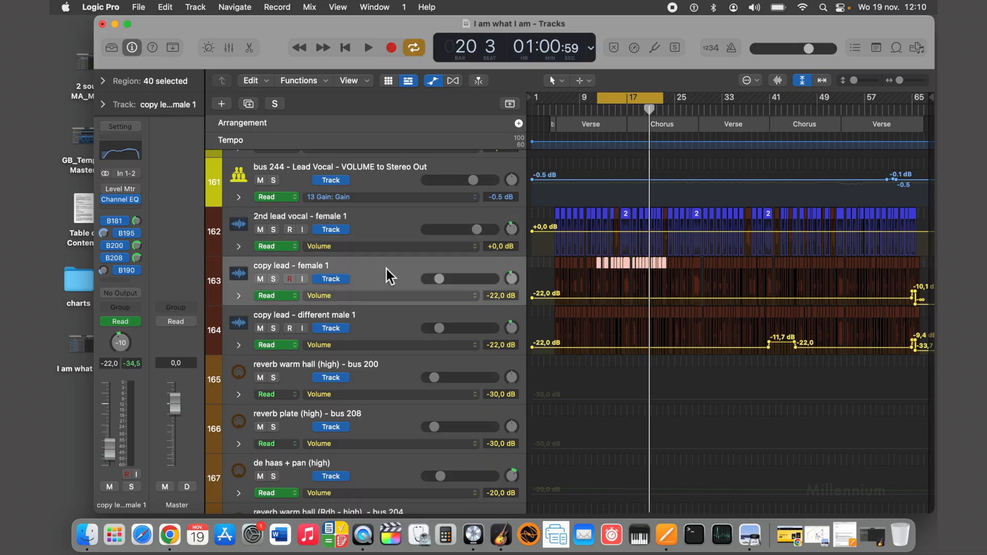
{"action": "left_click", "coordinate": [372, 225]}
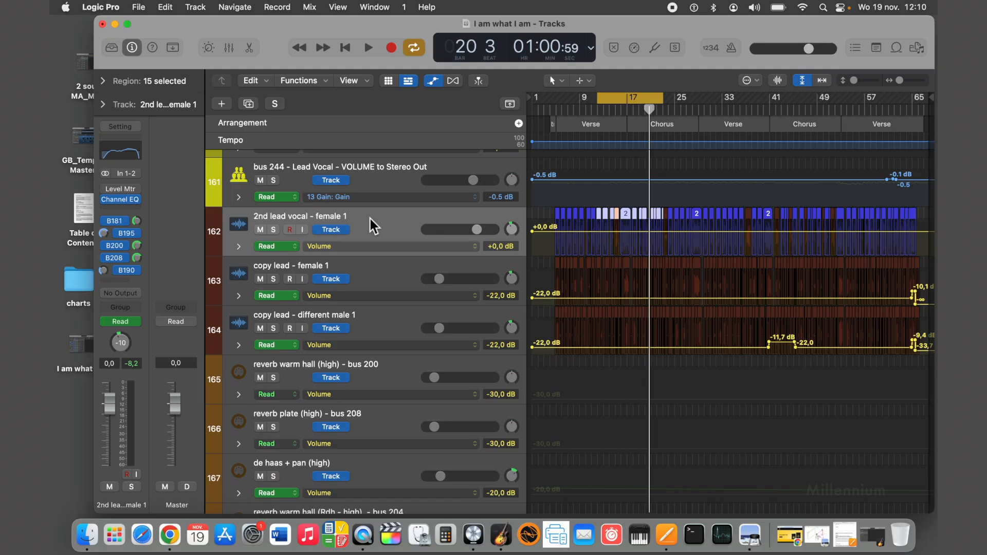
{"action": "left_click", "coordinate": [381, 274]}
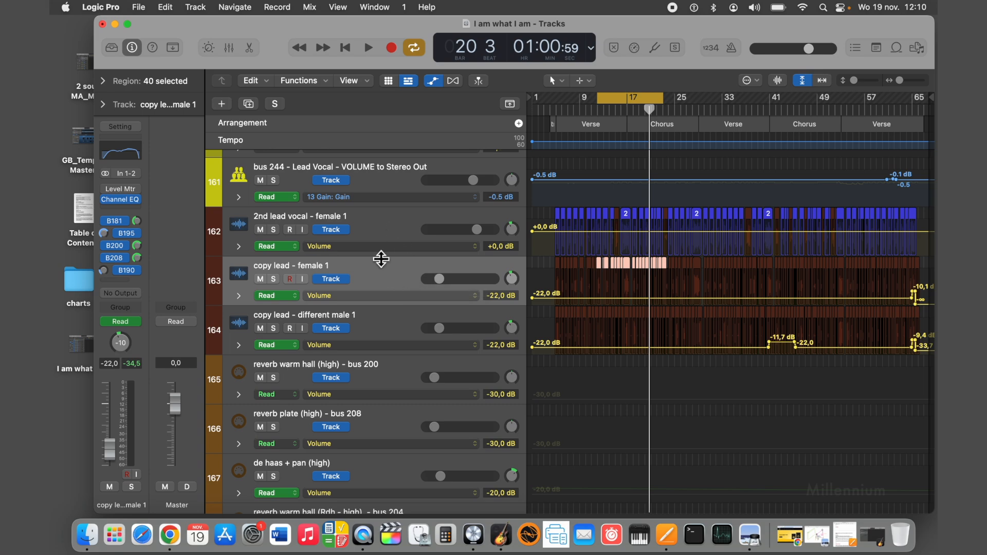
{"action": "left_click", "coordinate": [377, 228]}
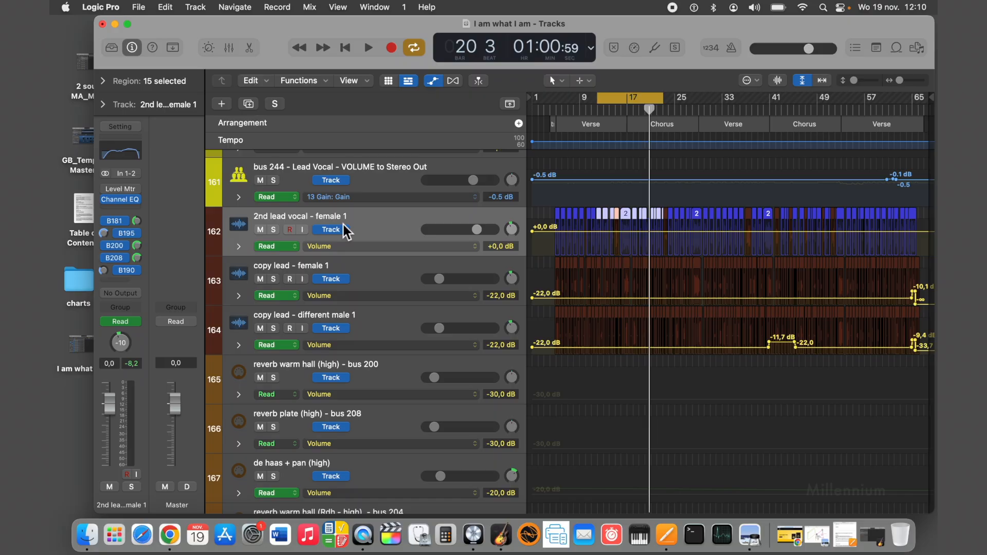
{"action": "left_click", "coordinate": [378, 276]}
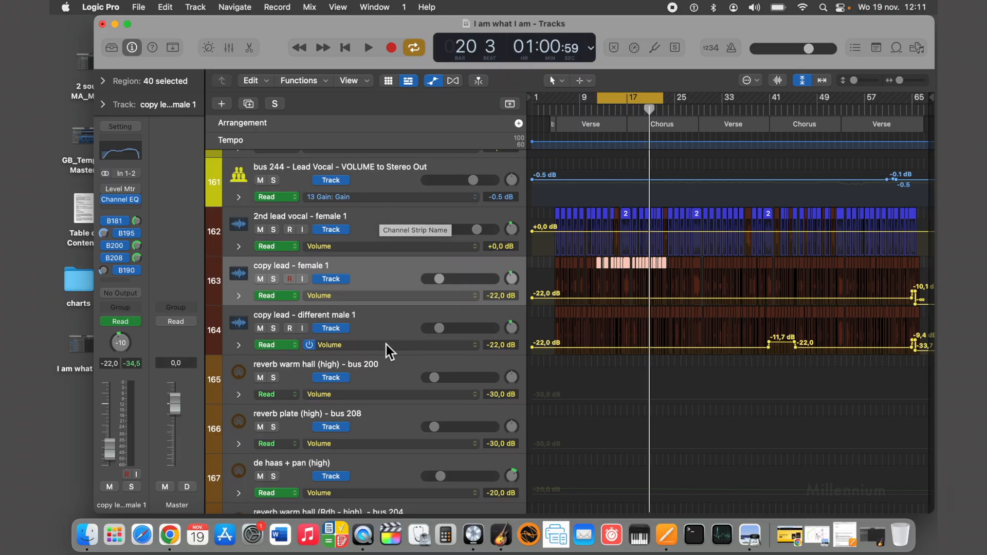
Go to the copy lead - female 3 and copy lead 3 tracks and check their pan settings.
{"action": "scroll", "coordinate": [389, 334], "scroll_direction": "down", "scroll_amount": 5}
{"action": "scroll", "coordinate": [388, 333], "scroll_direction": "down", "scroll_amount": 5}
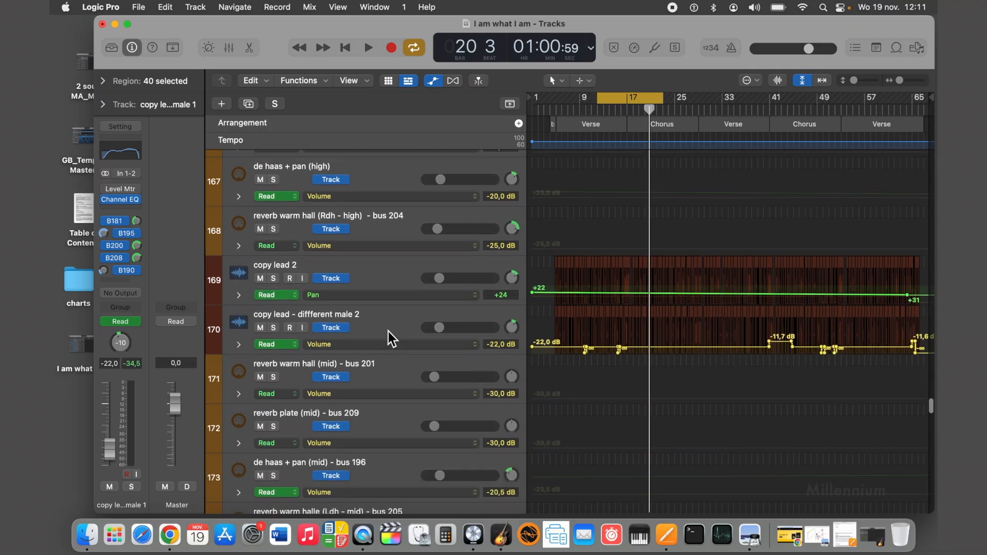
{"action": "scroll", "coordinate": [388, 332], "scroll_direction": "down", "scroll_amount": 1}
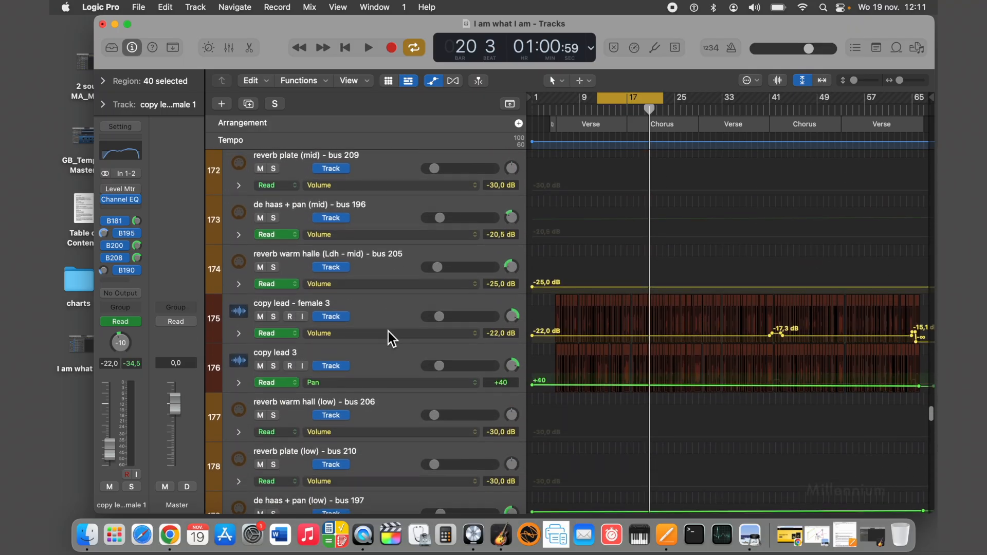
{"action": "left_click", "coordinate": [387, 319]}
{"action": "left_click", "coordinate": [389, 360]}
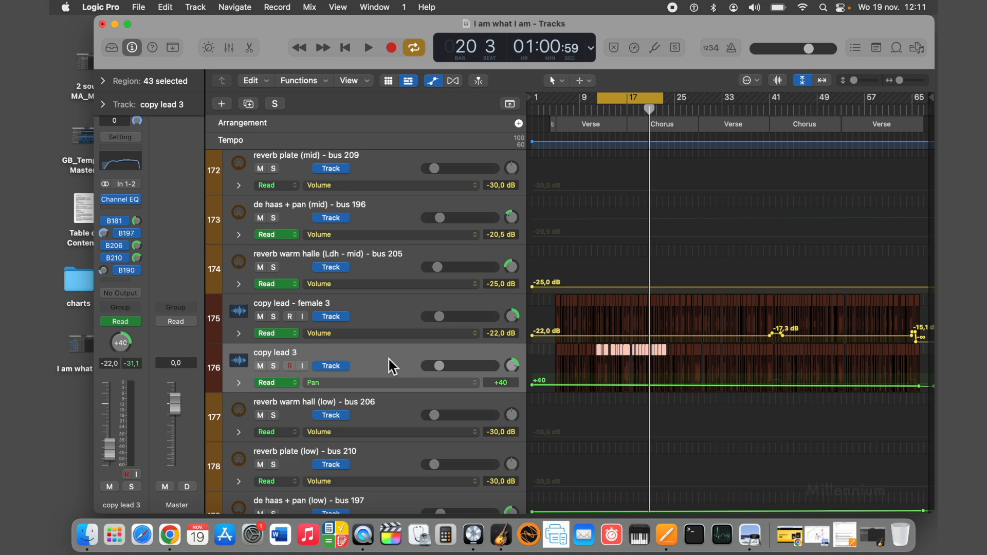
Find the pingpong L - bus 163 delay track among the bus tracks and select it to check its pan.
{"action": "scroll", "coordinate": [389, 359], "scroll_direction": "down", "scroll_amount": 11}
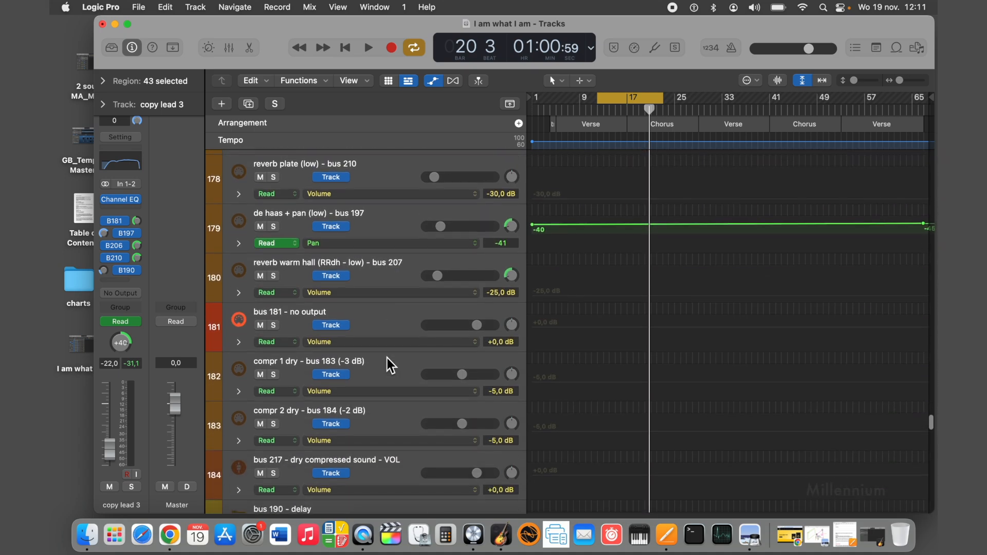
{"action": "scroll", "coordinate": [389, 360], "scroll_direction": "down", "scroll_amount": 8}
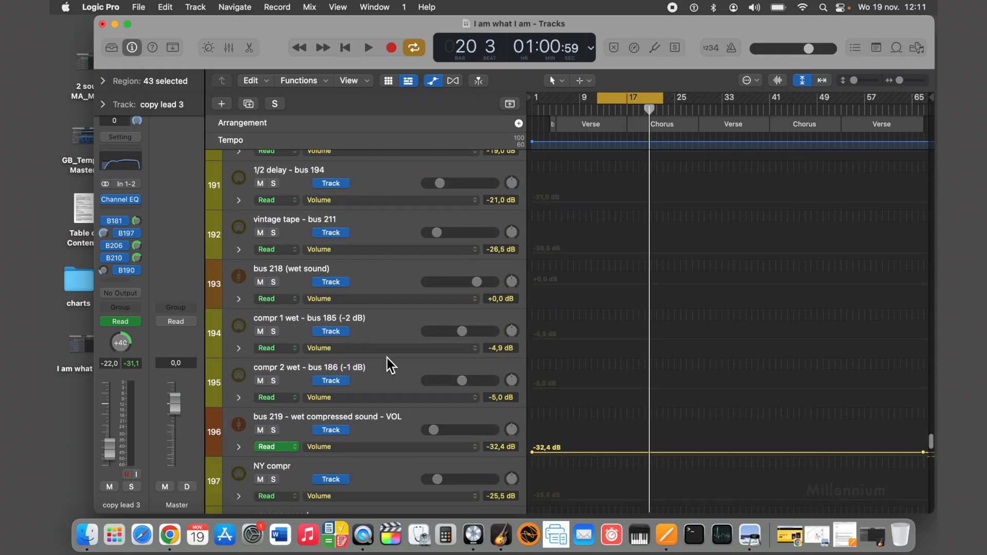
{"action": "scroll", "coordinate": [387, 358], "scroll_direction": "up", "scroll_amount": 20}
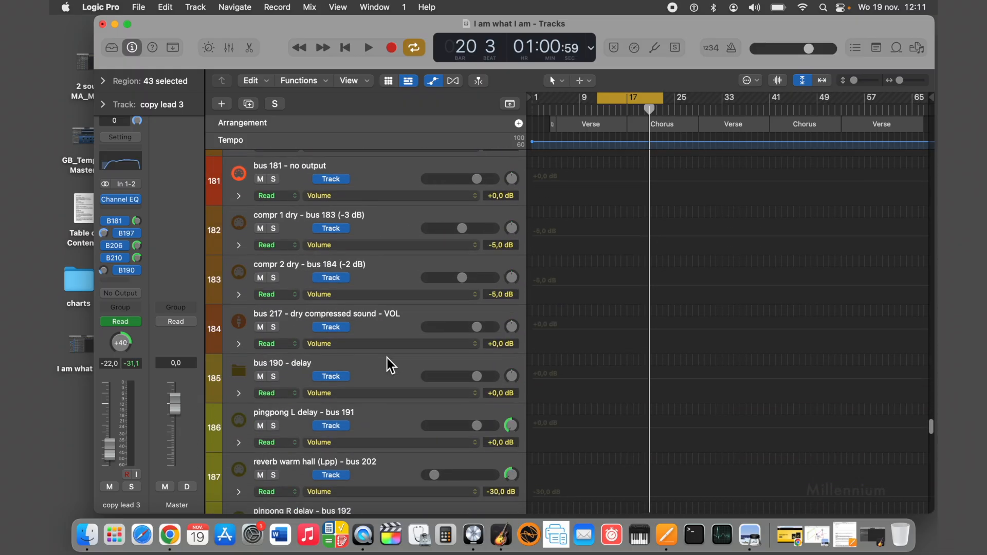
{"action": "scroll", "coordinate": [387, 357], "scroll_direction": "up", "scroll_amount": 20}
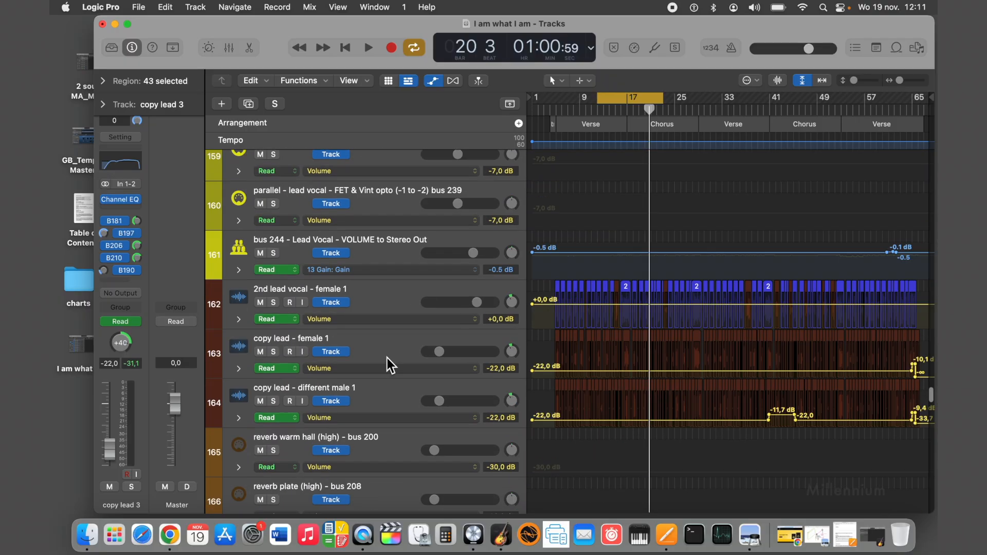
{"action": "scroll", "coordinate": [387, 358], "scroll_direction": "up", "scroll_amount": 15}
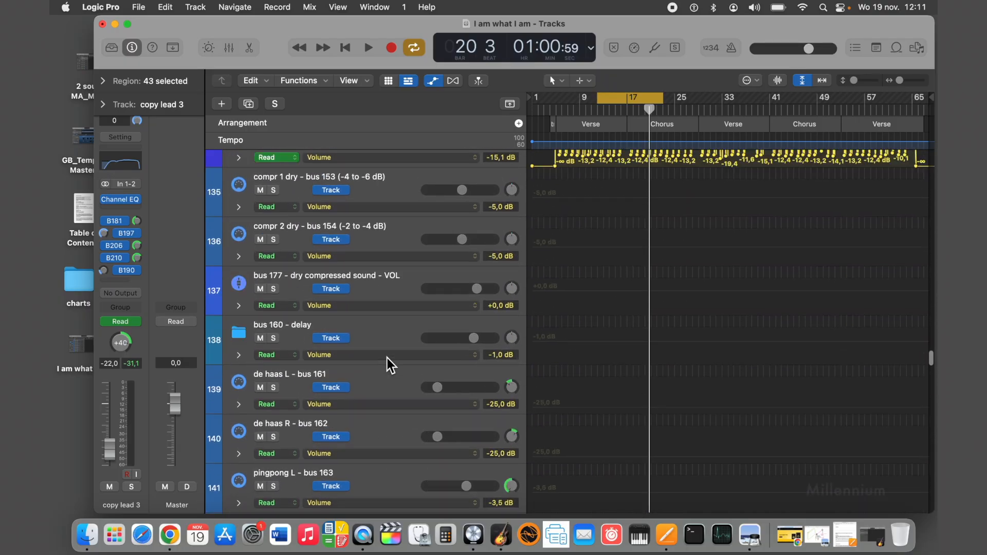
{"action": "scroll", "coordinate": [388, 358], "scroll_direction": "down", "scroll_amount": 6}
{"action": "scroll", "coordinate": [388, 358], "scroll_direction": "down", "scroll_amount": 3}
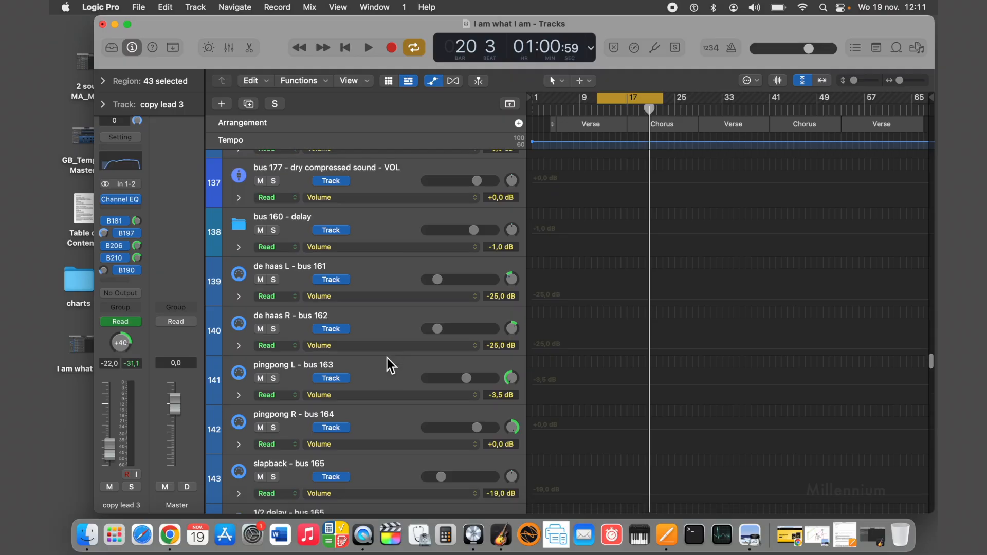
{"action": "scroll", "coordinate": [387, 358], "scroll_direction": "down", "scroll_amount": 2}
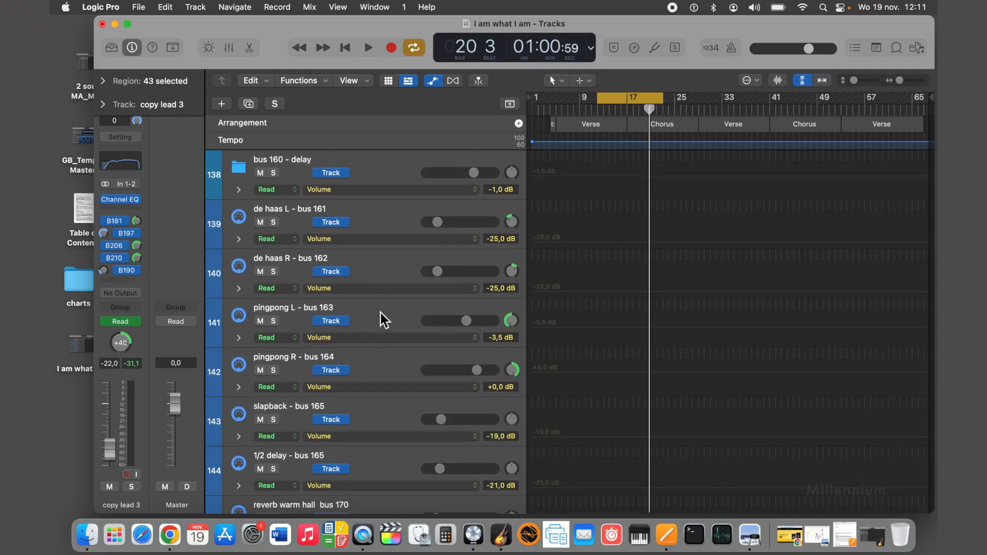
{"action": "left_click", "coordinate": [381, 313]}
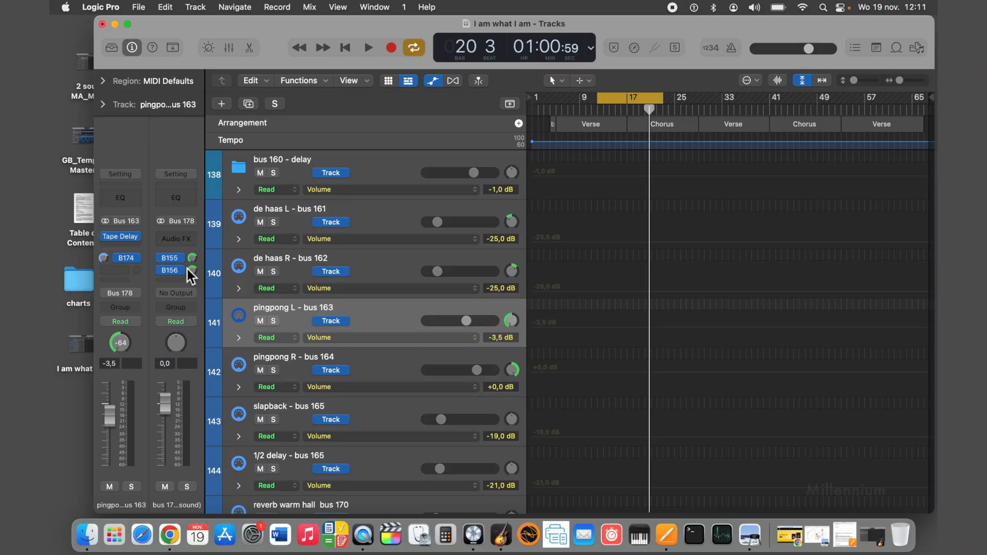
Show the reverb channel strip fed by the bus 174 send and compare its pan with that of pingpong L - bus 163.
{"action": "left_click", "coordinate": [127, 261]}
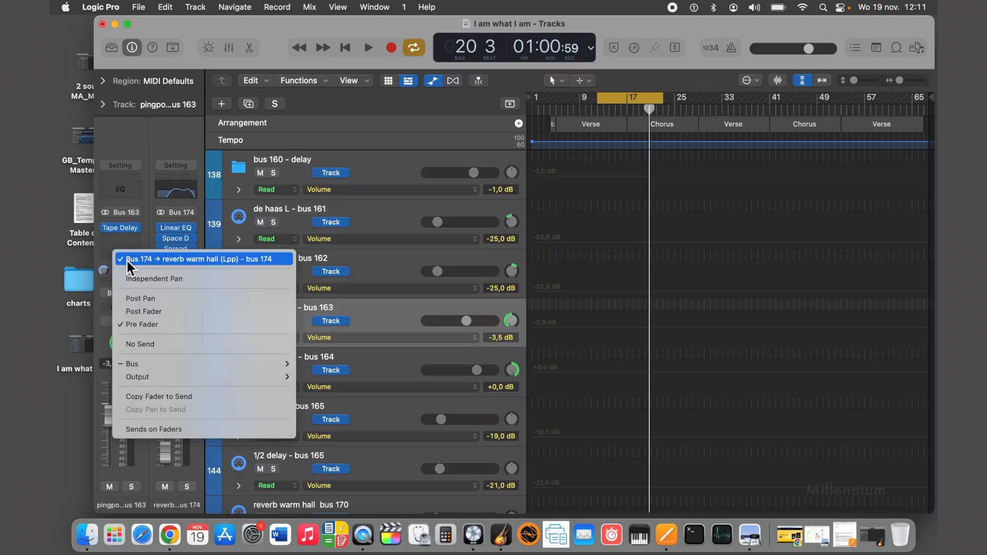
{"action": "left_click", "coordinate": [79, 244]}
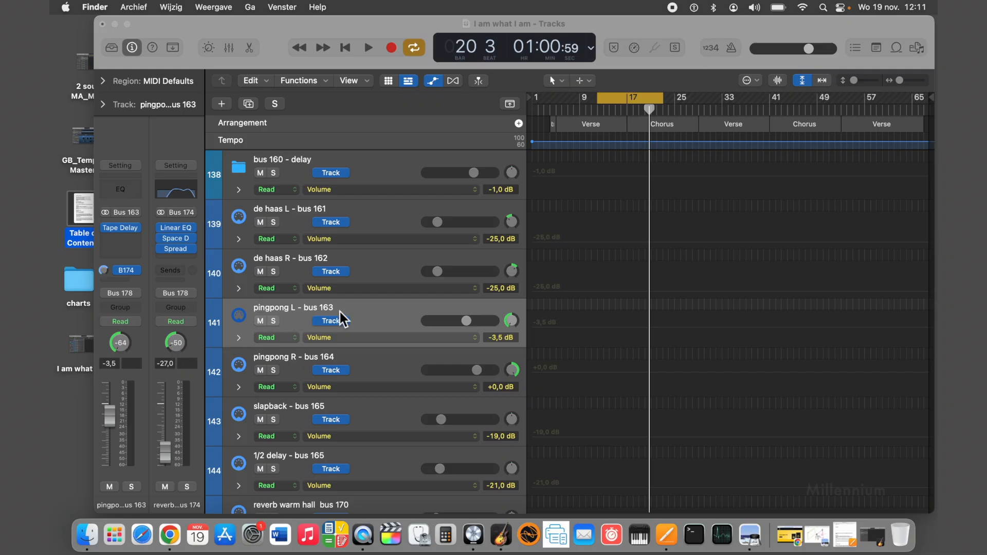
{"action": "mouse_move", "coordinate": [513, 323]}
{"action": "left_mouse_down"}
{"action": "mouse_move", "coordinate": [511, 309]}
{"action": "mouse_move", "coordinate": [507, 341]}
{"action": "left_mouse_up"}
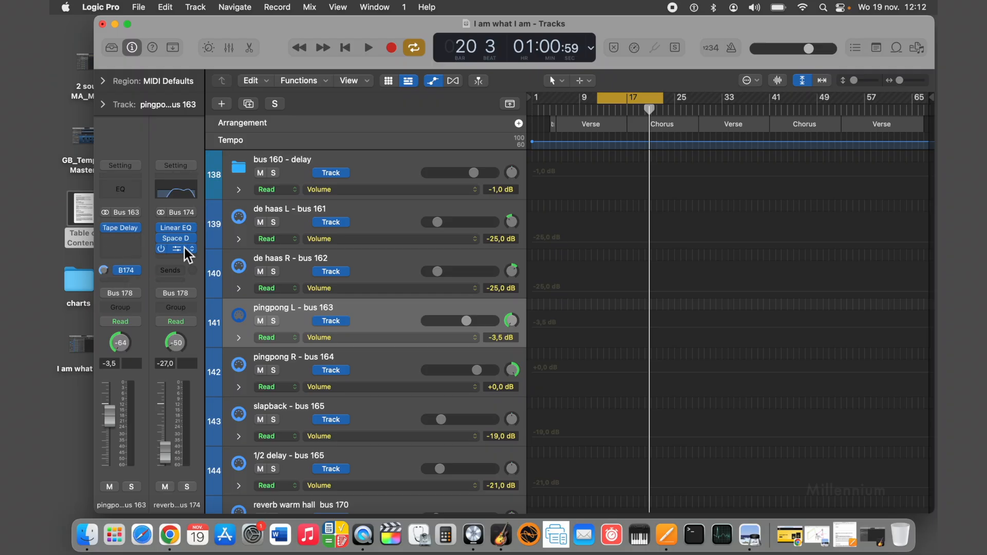
Locate the reverb warm hall (Lpp) - bus 174 track and compare its pan with that of pingpong L - bus 163.
{"action": "scroll", "coordinate": [384, 355], "scroll_direction": "down", "scroll_amount": 8}
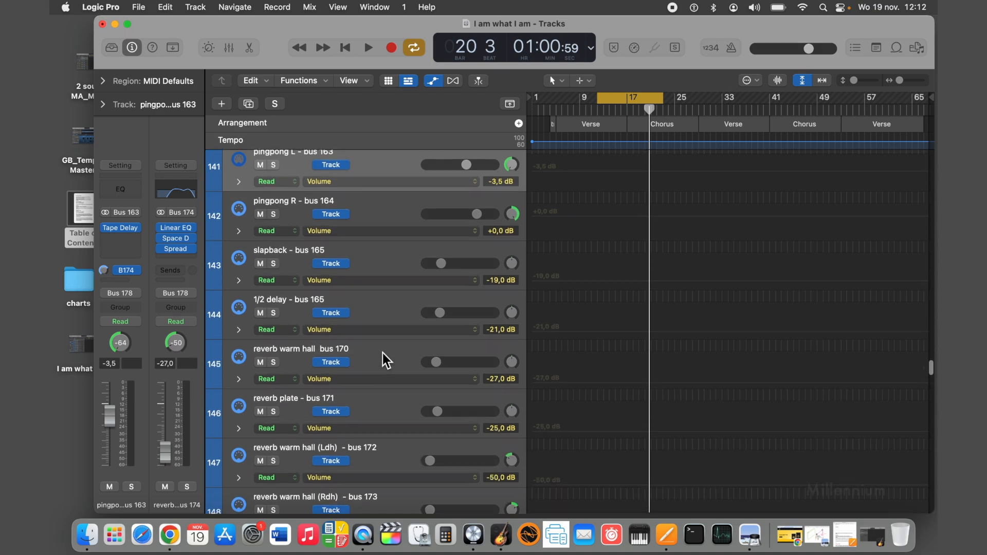
{"action": "scroll", "coordinate": [383, 353], "scroll_direction": "down", "scroll_amount": 4}
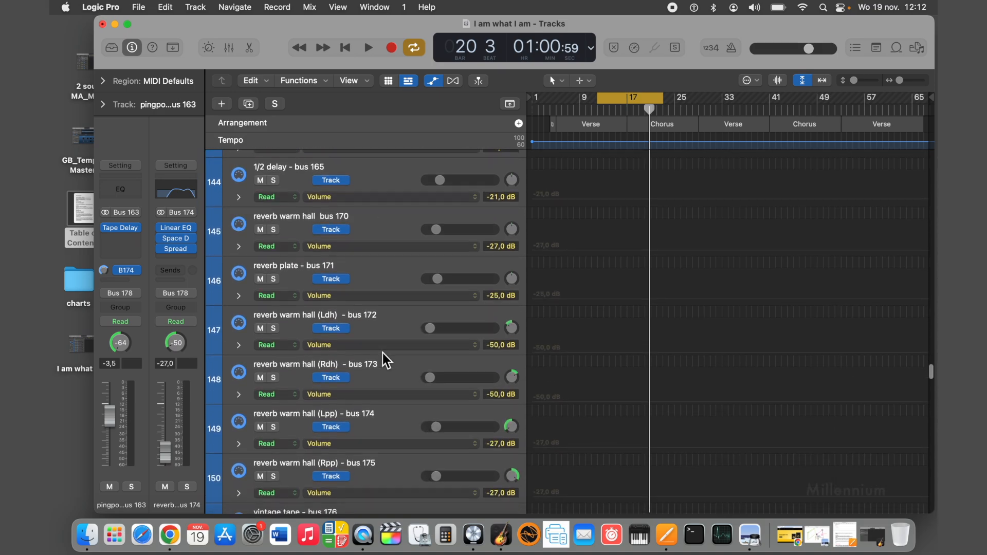
{"action": "scroll", "coordinate": [383, 353], "scroll_direction": "down", "scroll_amount": 1}
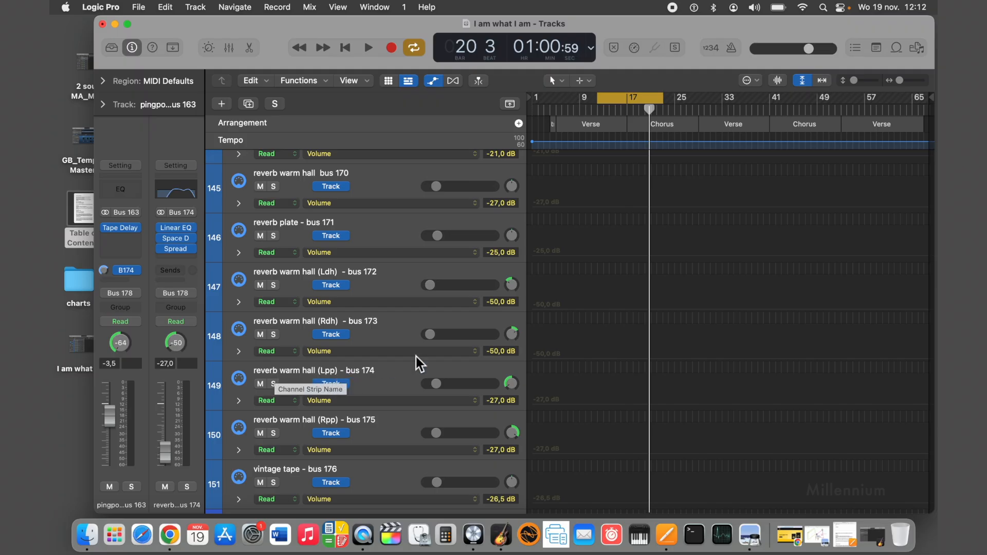
{"action": "left_click", "coordinate": [512, 385]}
{"action": "scroll", "coordinate": [478, 364], "scroll_direction": "up", "scroll_amount": 1}
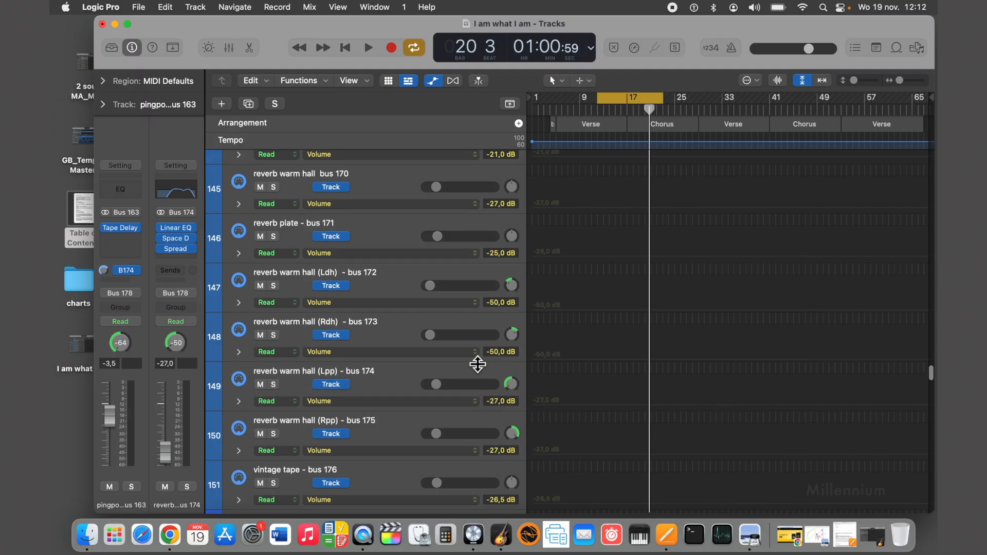
{"action": "scroll", "coordinate": [478, 364], "scroll_direction": "up", "scroll_amount": 10}
Inspect the Stereo Spread settings on the reverb warm hall (Lpp) - bus 174 channel and close the plug-in.
{"action": "mouse_move", "coordinate": [511, 284]}
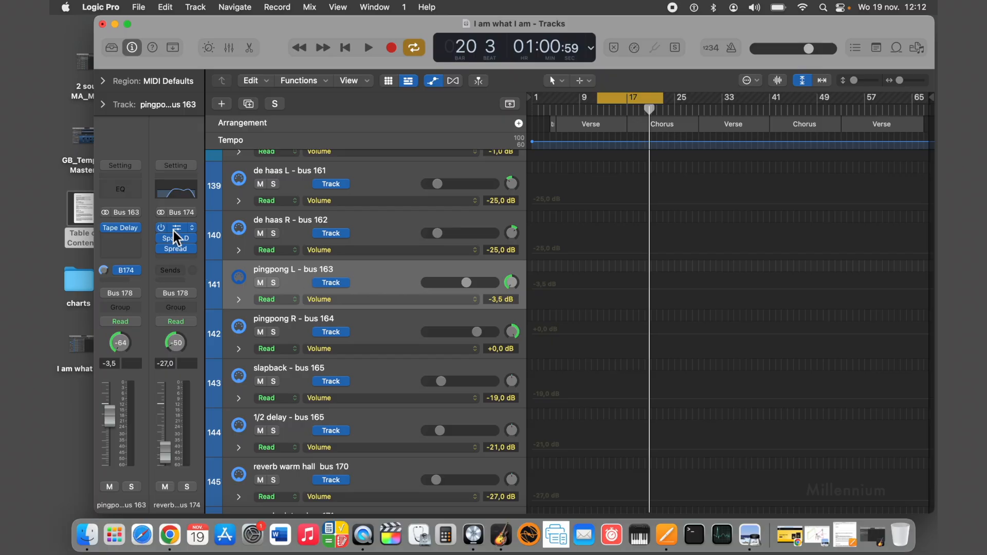
{"action": "left_click", "coordinate": [178, 250]}
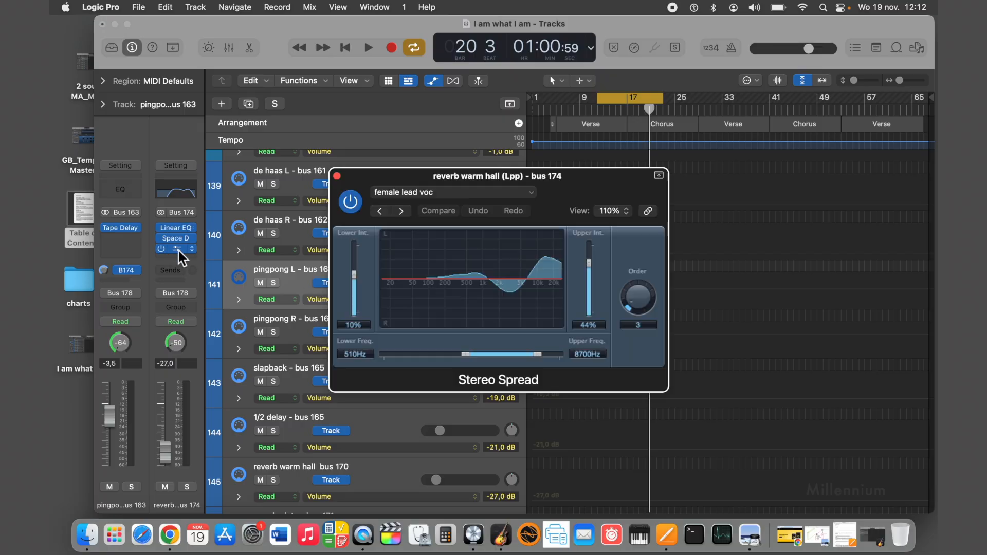
{"action": "left_click", "coordinate": [336, 173]}
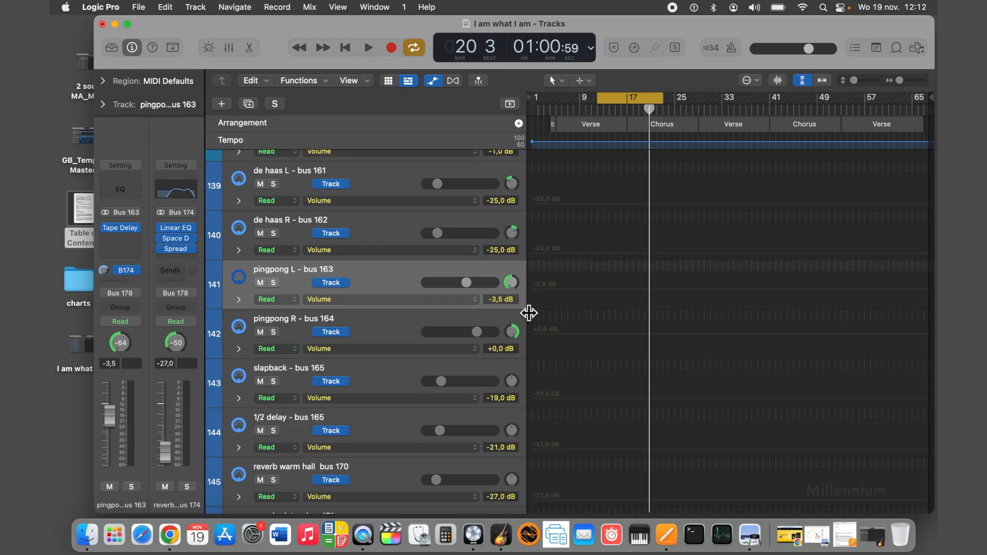
Check the pan values of 2nd lead vocal - female 1, copy lead 2 and copy lead - female 3.
{"action": "scroll", "coordinate": [530, 313], "scroll_direction": "down", "scroll_amount": 15}
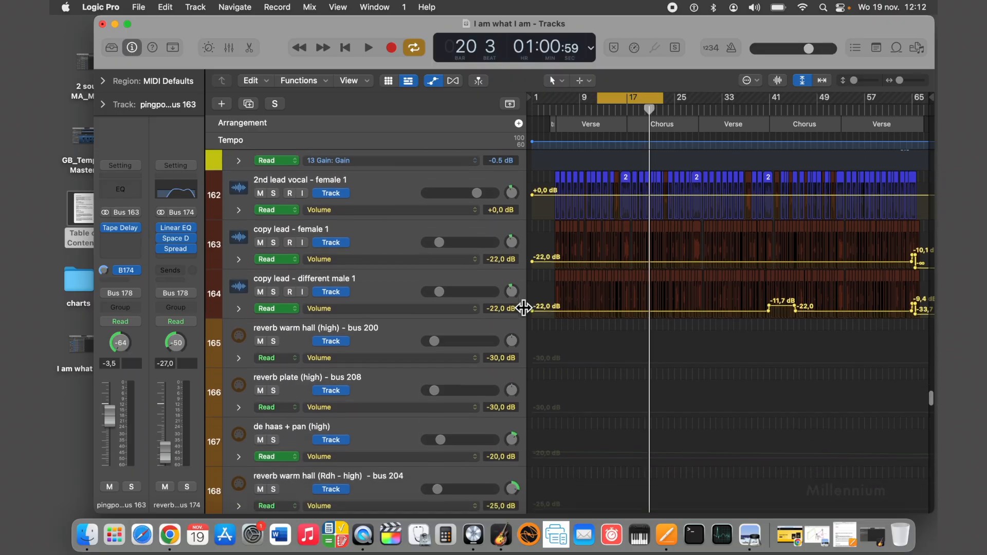
{"action": "scroll", "coordinate": [523, 308], "scroll_direction": "down", "scroll_amount": 2}
{"action": "scroll", "coordinate": [523, 308], "scroll_direction": "up", "scroll_amount": 2}
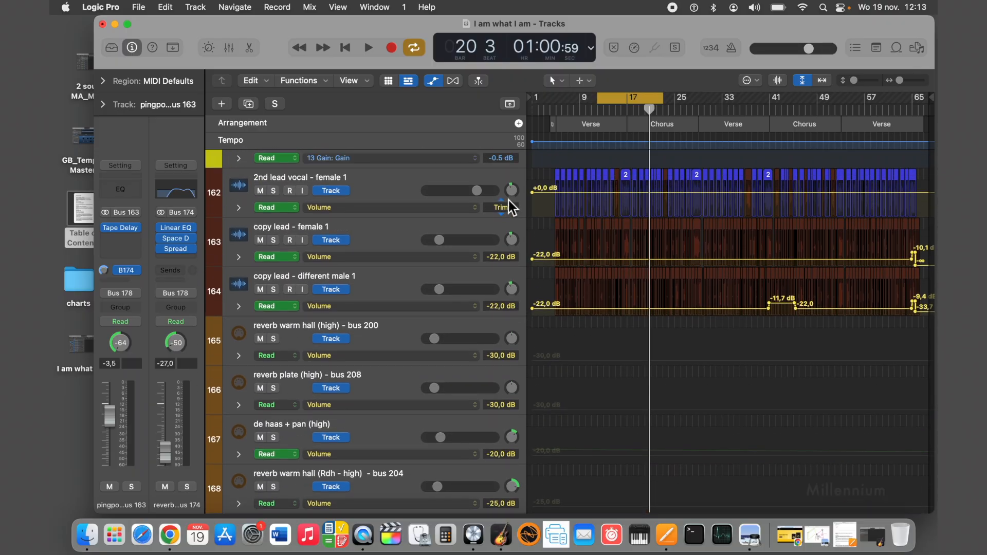
{"action": "left_click_drag", "start_coordinate": [512, 190], "coordinate": [509, 191]}
{"action": "scroll", "coordinate": [501, 294], "scroll_direction": "down", "scroll_amount": 5}
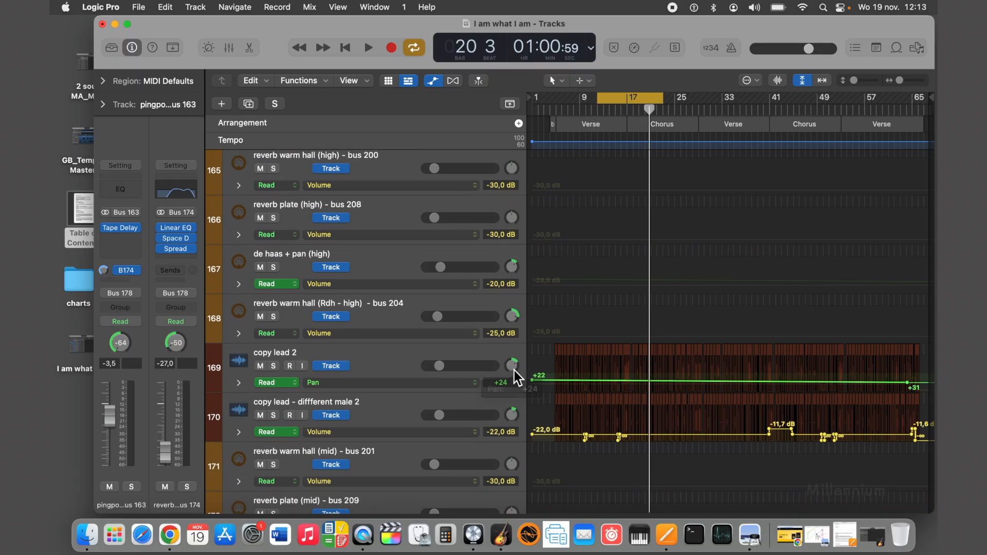
{"action": "scroll", "coordinate": [514, 371], "scroll_direction": "down", "scroll_amount": 5}
{"action": "left_click_drag", "start_coordinate": [513, 394], "coordinate": [512, 392]}
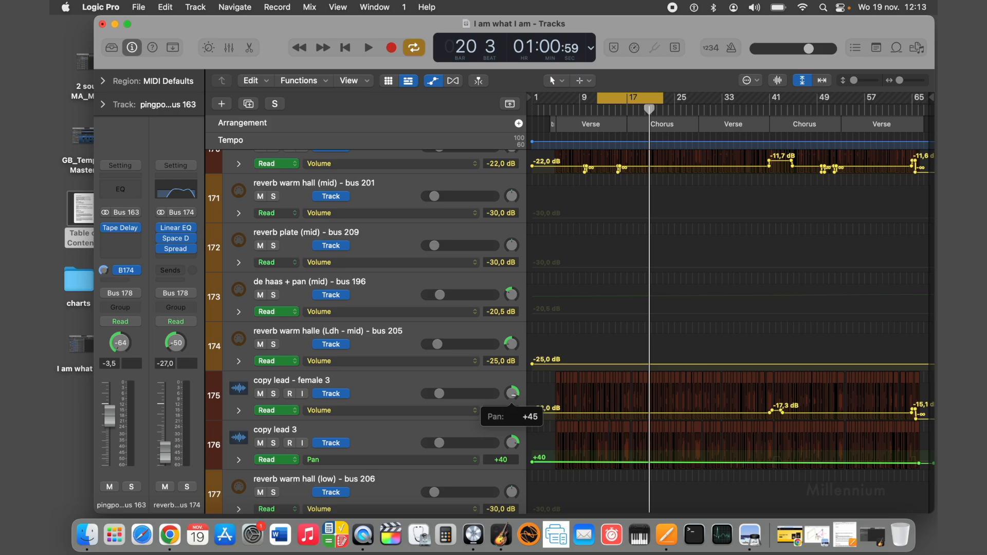
Select the pingpong R - bus 164 track and show the channel strip of its bus 175 reverb send to compare their pans.
{"action": "scroll", "coordinate": [514, 396], "scroll_direction": "up", "scroll_amount": 15}
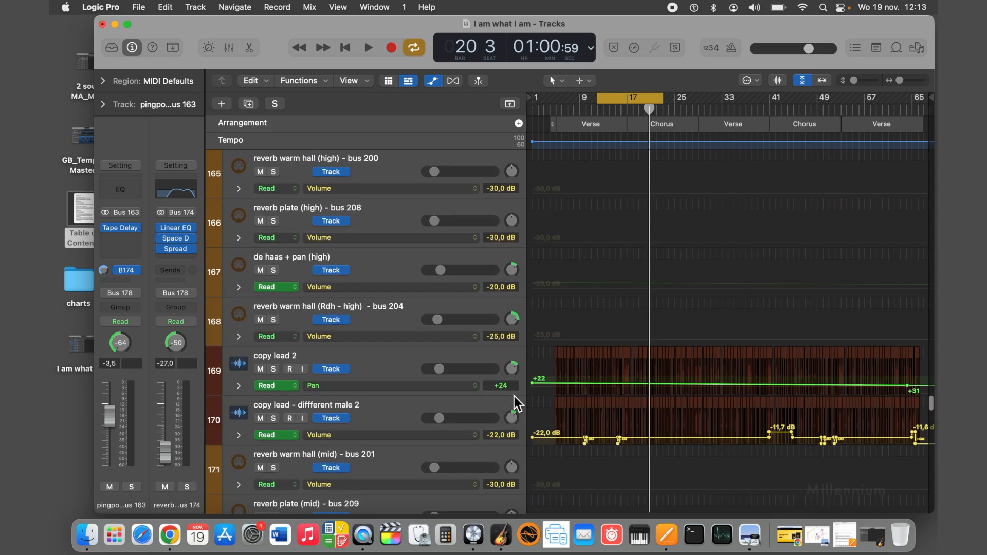
{"action": "scroll", "coordinate": [514, 396], "scroll_direction": "up", "scroll_amount": 15}
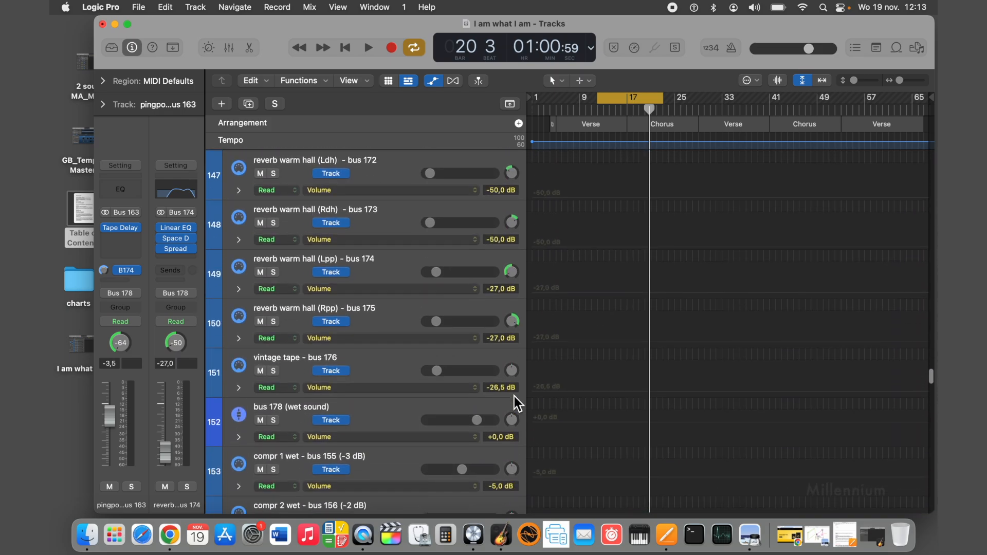
{"action": "scroll", "coordinate": [515, 396], "scroll_direction": "up", "scroll_amount": 3}
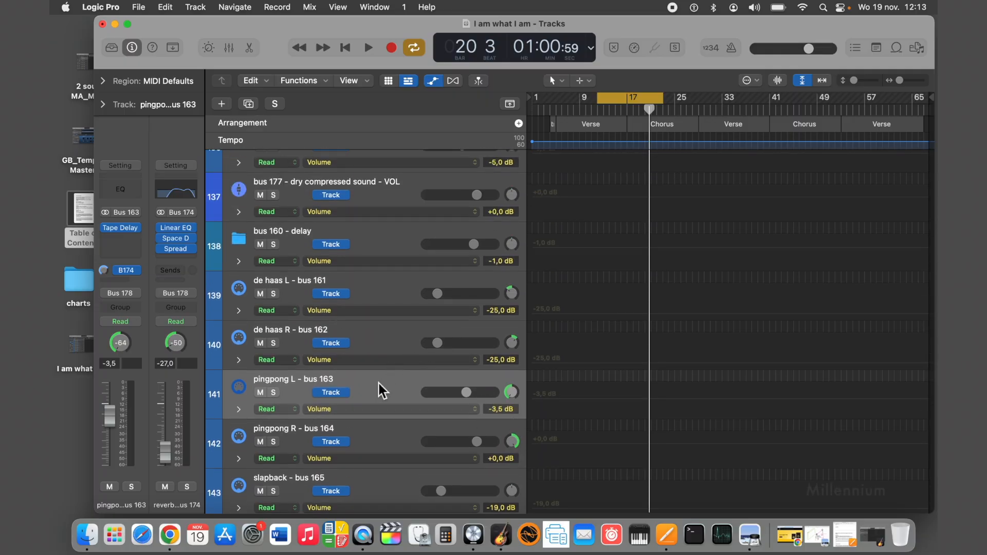
{"action": "scroll", "coordinate": [378, 384], "scroll_direction": "down", "scroll_amount": 1}
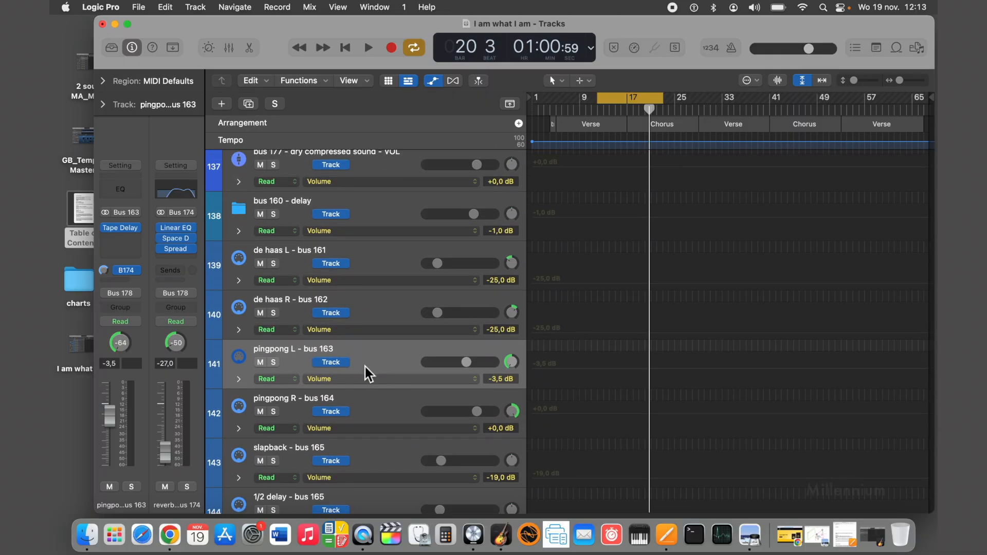
{"action": "left_click", "coordinate": [375, 398]}
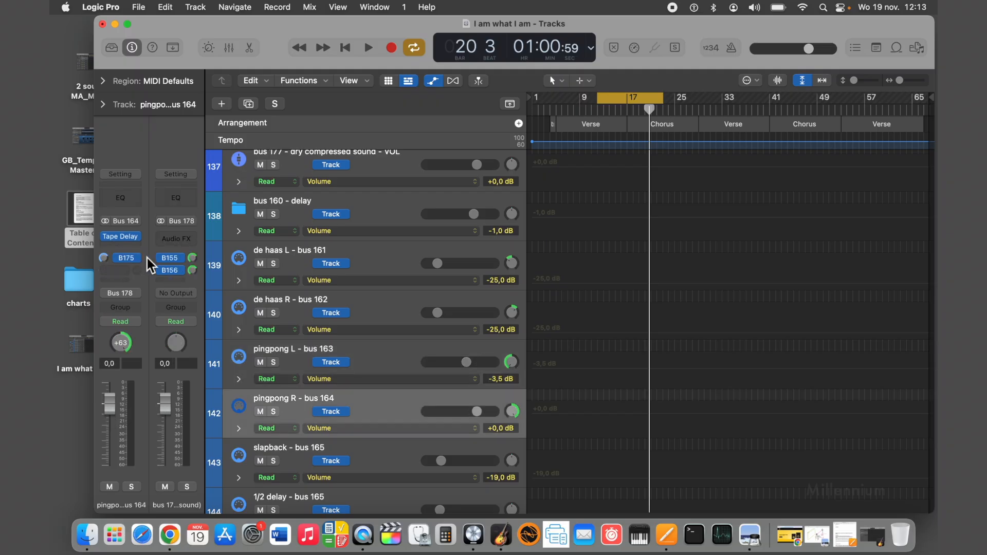
{"action": "mouse_move", "coordinate": [125, 257]}
{"action": "left_click", "coordinate": [125, 260]}
{"action": "left_click", "coordinate": [99, 260]}
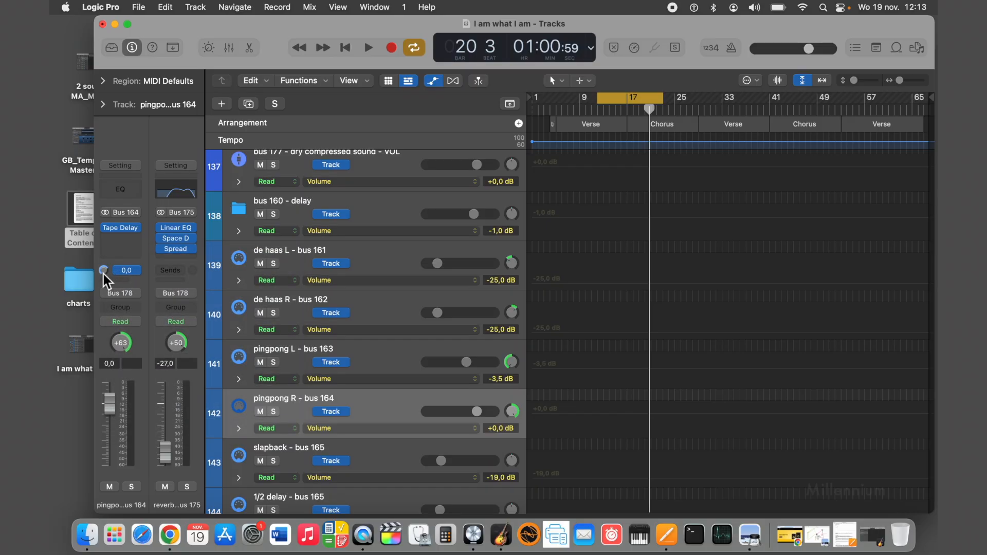
Try the Post Pan and Post Fader modes for the bus 175 send on pingpong R - bus 164.
{"action": "left_click", "coordinate": [128, 272]}
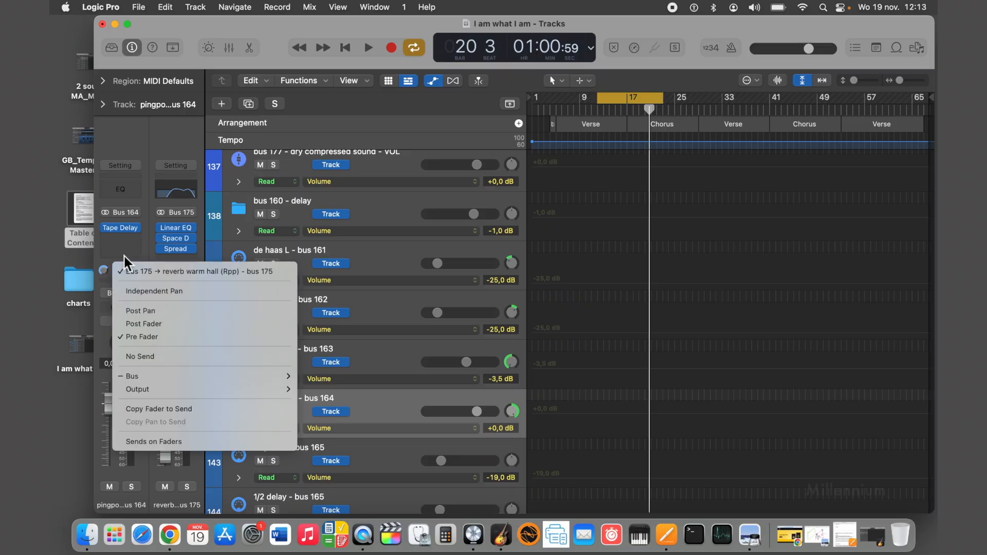
{"action": "left_click", "coordinate": [125, 250]}
{"action": "left_click", "coordinate": [128, 273]}
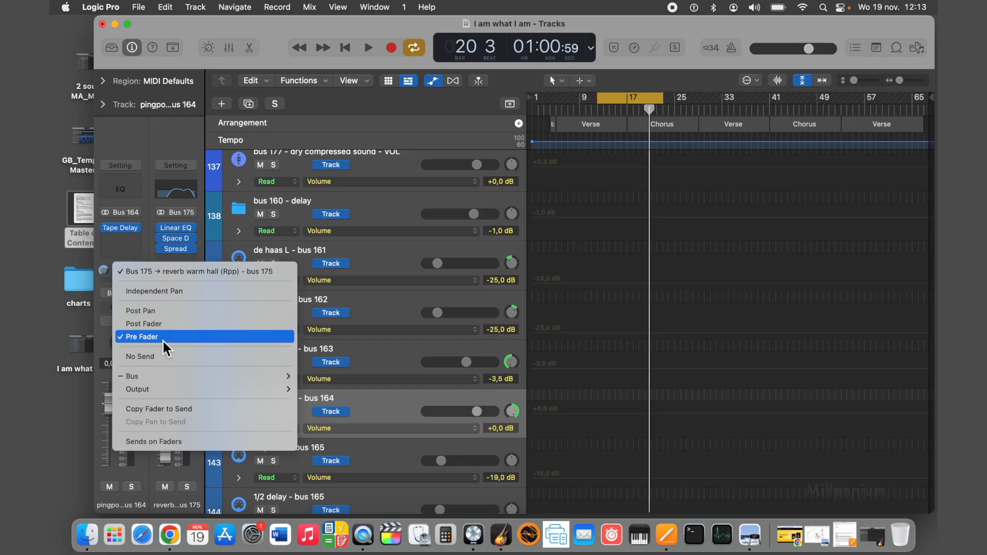
{"action": "left_click", "coordinate": [154, 312]}
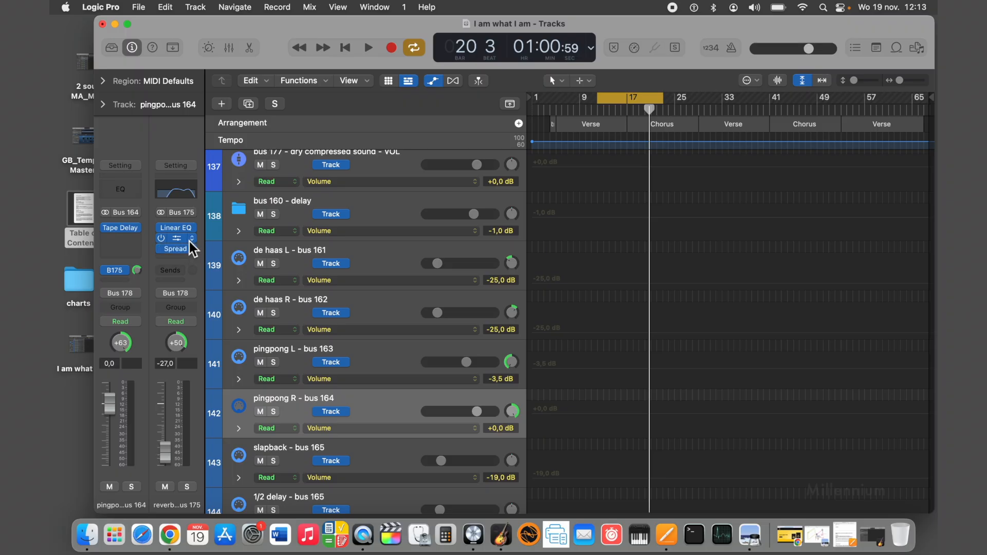
{"action": "left_click", "coordinate": [118, 273]}
{"action": "left_click", "coordinate": [137, 323]}
Lower the pingpong R - bus 164 volume to -0.6 dB and set its bus 175 send to Pre Fader.
{"action": "mouse_move", "coordinate": [107, 402]}
{"action": "left_mouse_down"}
{"action": "mouse_move", "coordinate": [107, 439]}
{"action": "mouse_move", "coordinate": [107, 407]}
{"action": "left_mouse_up"}
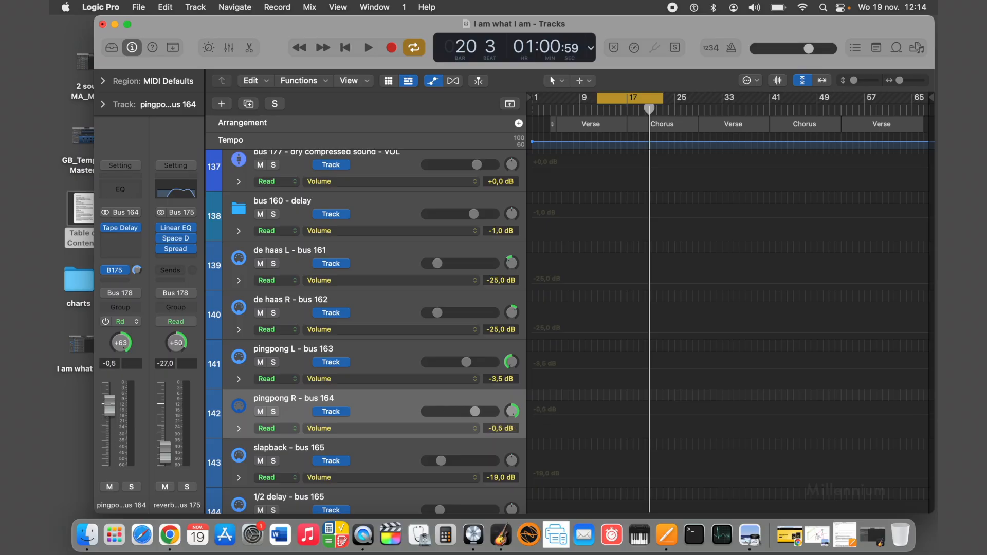
{"action": "left_click", "coordinate": [119, 273]}
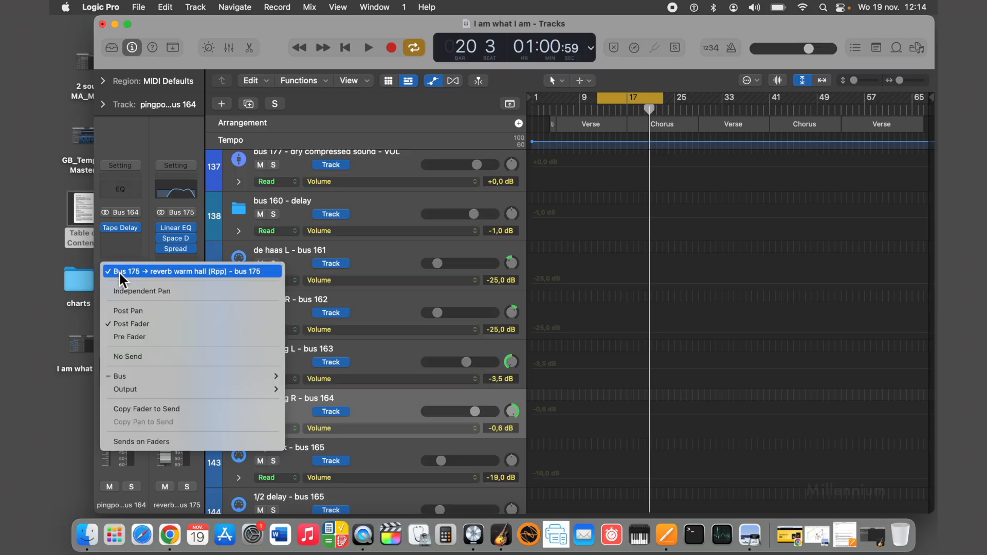
{"action": "left_click", "coordinate": [128, 338]}
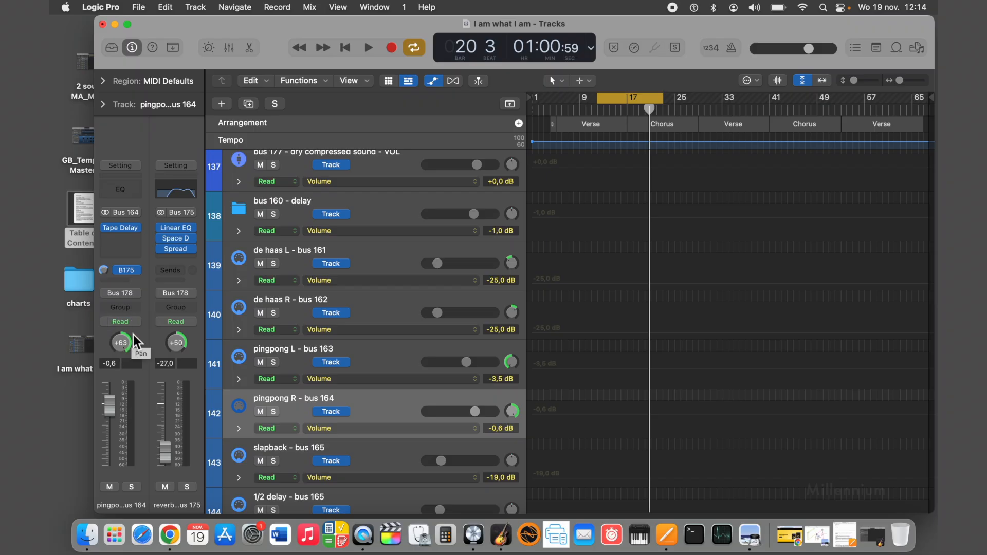
Review the mode options of the bus 175 send on pingpong R - bus 164 without changing them.
{"action": "mouse_move", "coordinate": [122, 280]}
{"action": "left_click", "coordinate": [126, 273]}
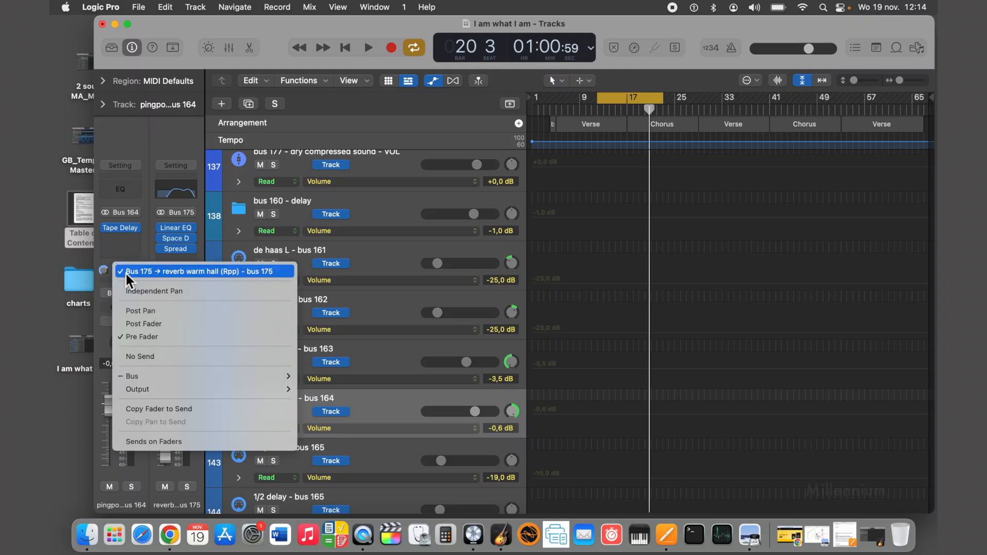
{"action": "left_click", "coordinate": [129, 143]}
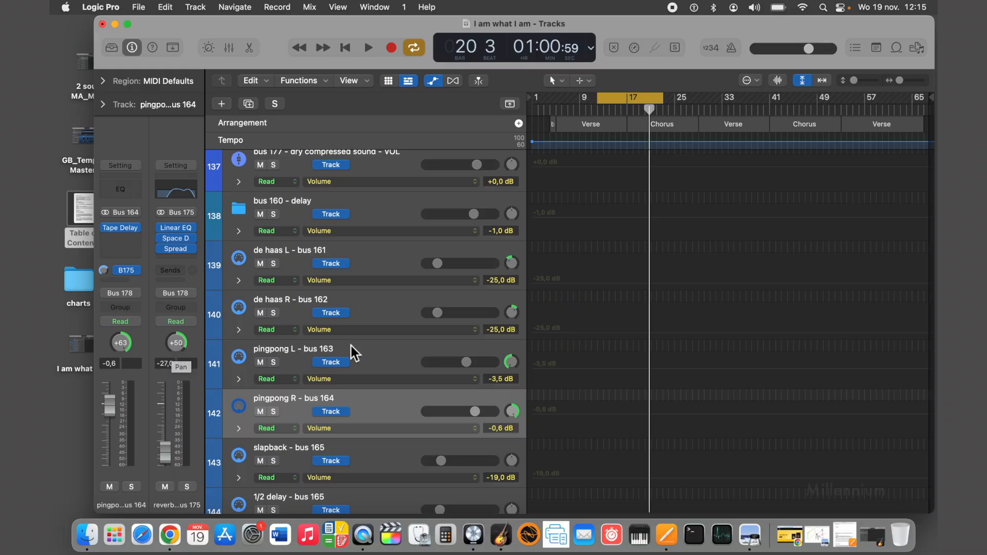
Switch to the Table of Contents document in Pages, read its panning notes and minimize it.
{"action": "scroll", "coordinate": [350, 346], "scroll_direction": "up", "scroll_amount": 5}
{"action": "scroll", "coordinate": [349, 351], "scroll_direction": "down", "scroll_amount": 12}
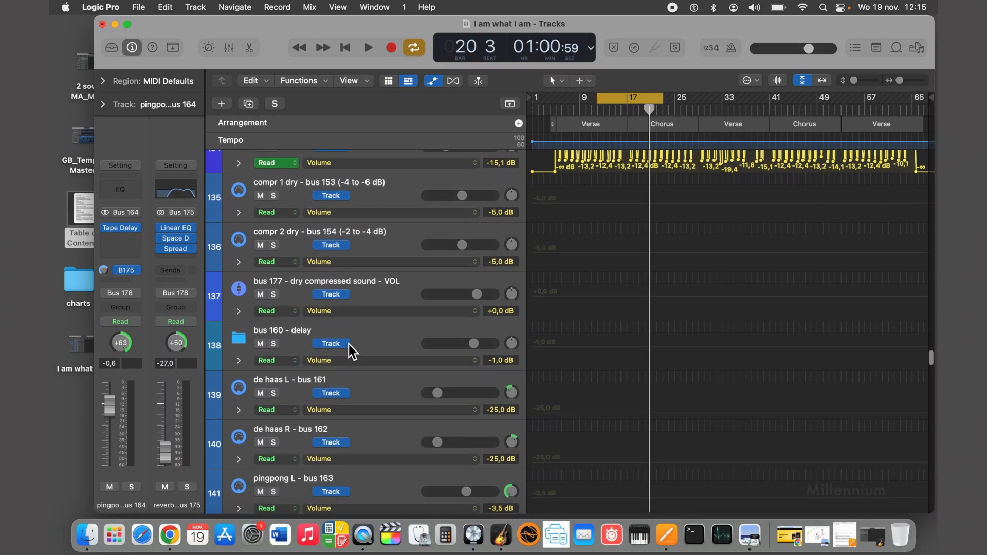
{"action": "scroll", "coordinate": [349, 352], "scroll_direction": "down", "scroll_amount": 15}
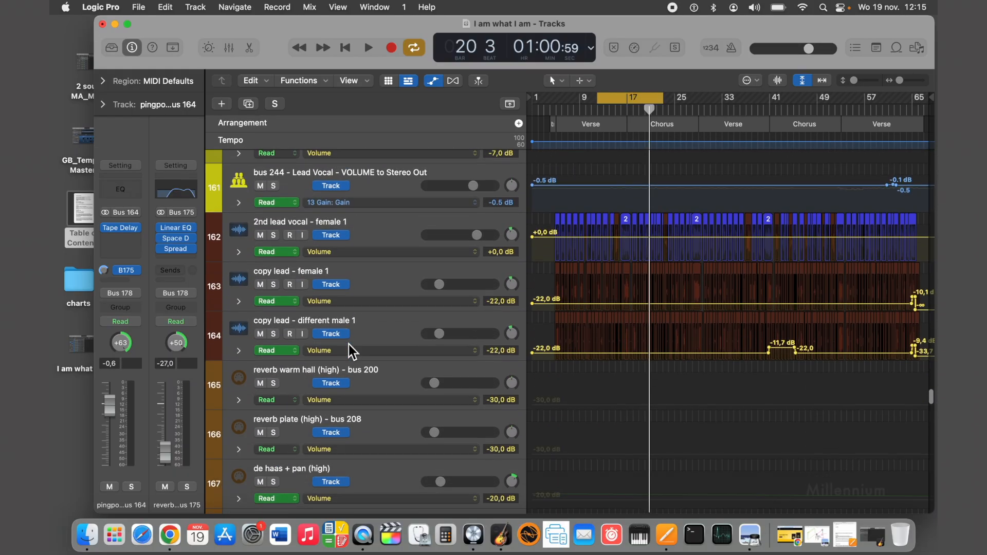
{"action": "left_click", "coordinate": [847, 546]}
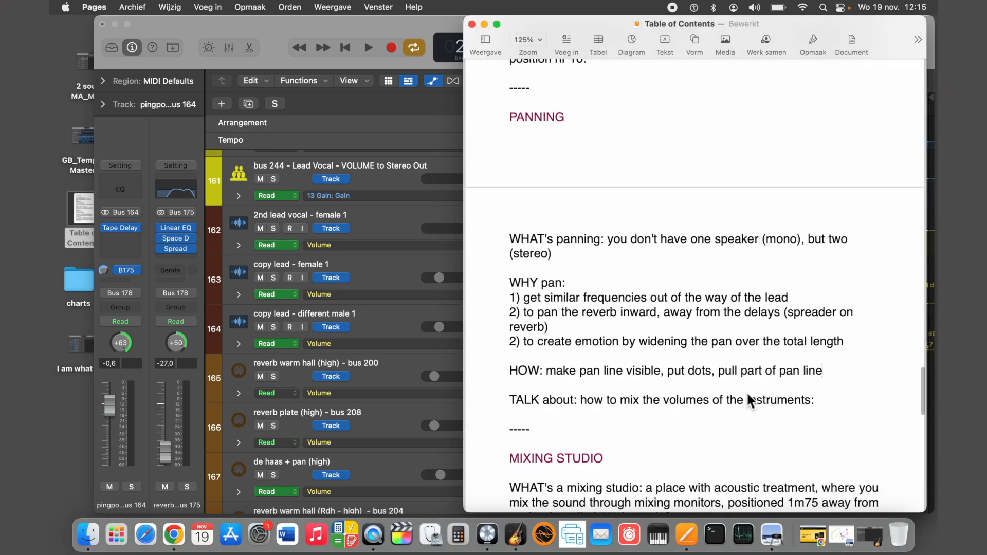
{"action": "left_click", "coordinate": [485, 24]}
Find the RES GUITAR track and examine the pan automation on bus 91 - no output beneath it.
{"action": "scroll", "coordinate": [393, 270], "scroll_direction": "up", "scroll_amount": 20}
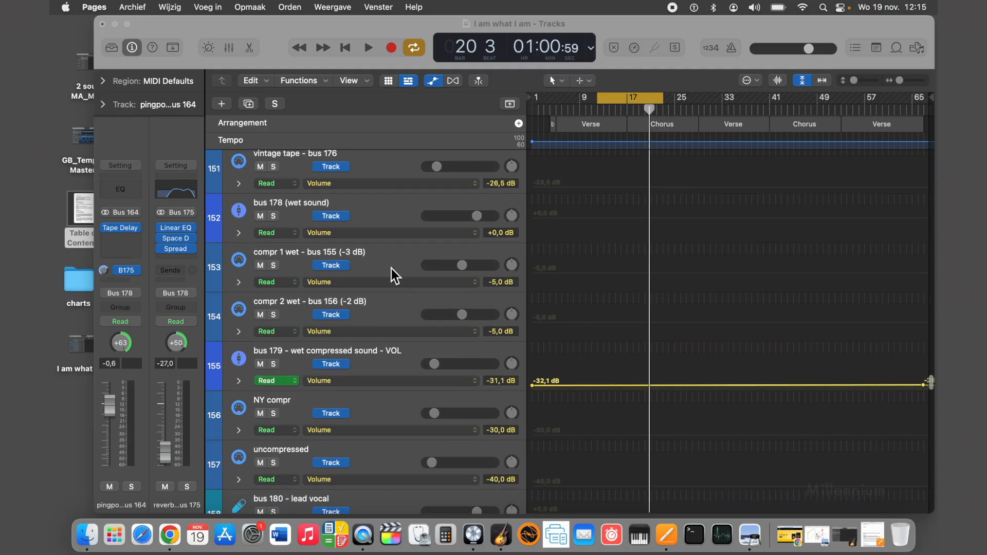
{"action": "scroll", "coordinate": [390, 269], "scroll_direction": "up", "scroll_amount": 20}
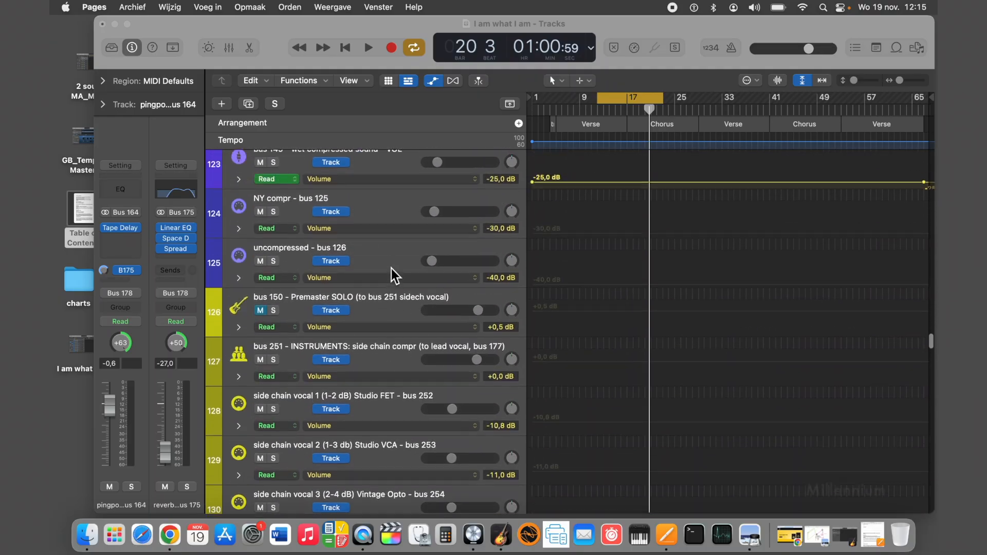
{"action": "scroll", "coordinate": [391, 269], "scroll_direction": "up", "scroll_amount": 20}
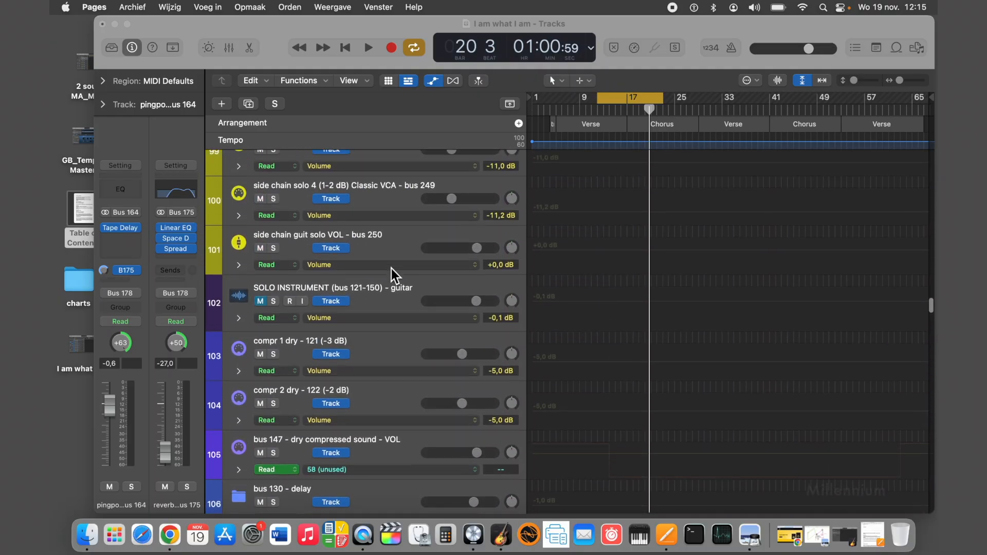
{"action": "scroll", "coordinate": [391, 268], "scroll_direction": "down", "scroll_amount": 3}
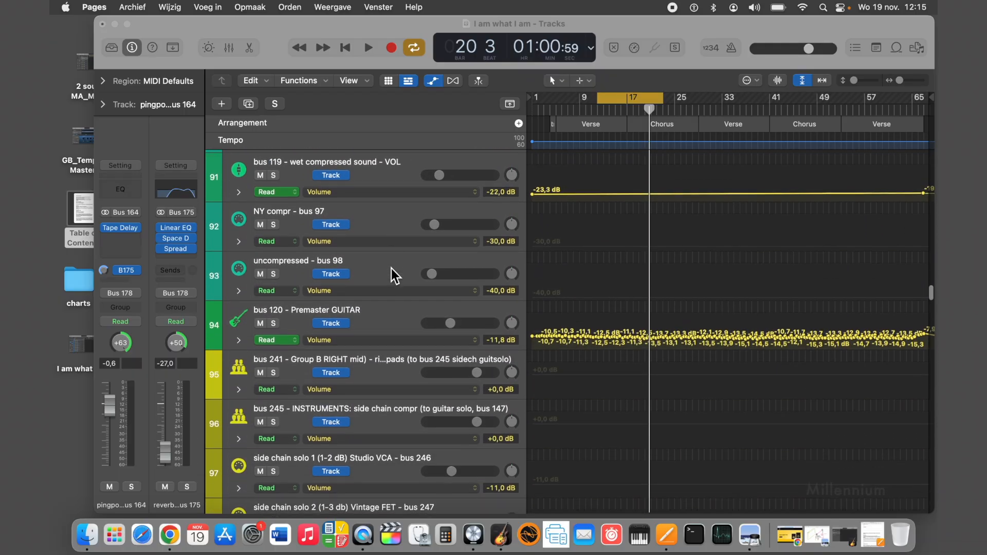
{"action": "scroll", "coordinate": [391, 268], "scroll_direction": "up", "scroll_amount": 8}
{"action": "scroll", "coordinate": [391, 268], "scroll_direction": "up", "scroll_amount": 8}
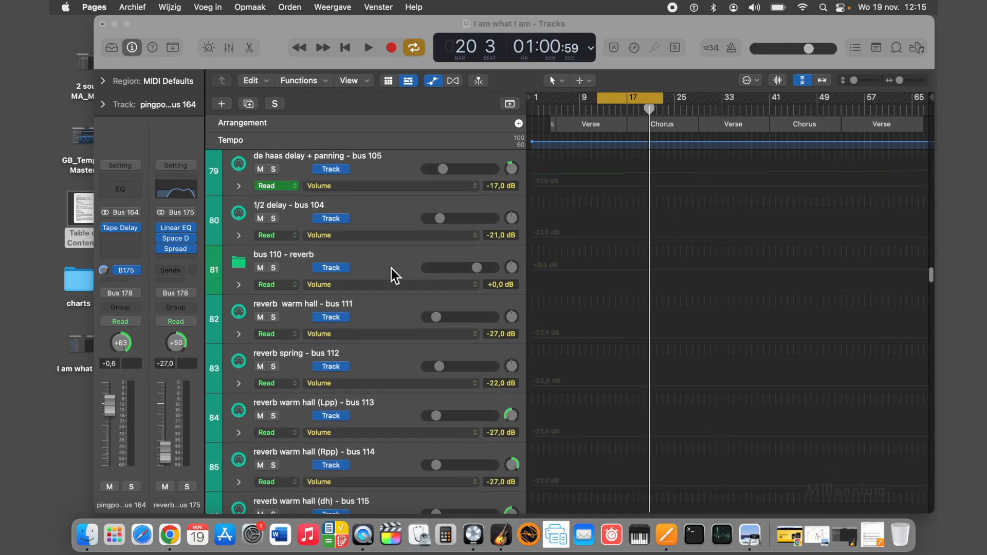
{"action": "scroll", "coordinate": [391, 269], "scroll_direction": "up", "scroll_amount": 5}
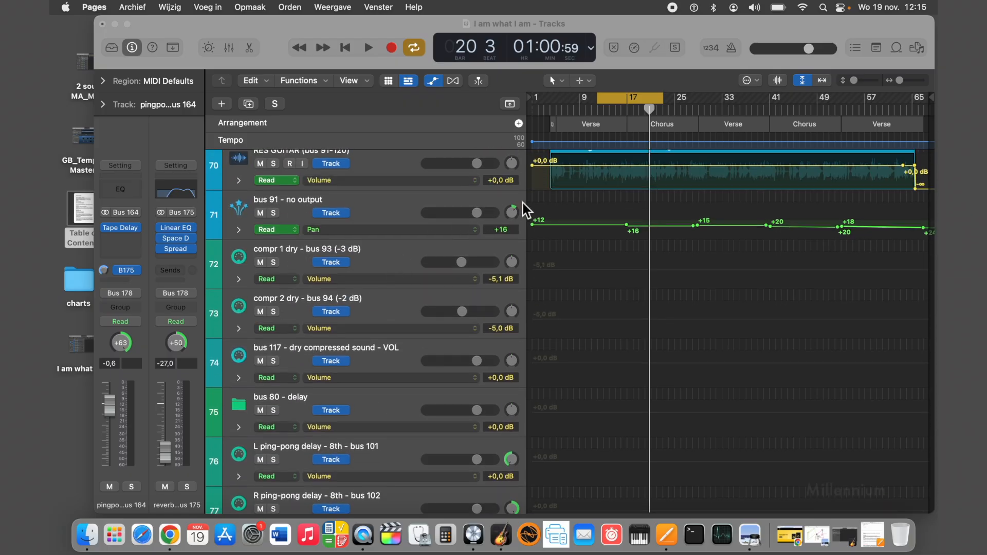
{"action": "scroll", "coordinate": [512, 213], "scroll_direction": "up", "scroll_amount": 1}
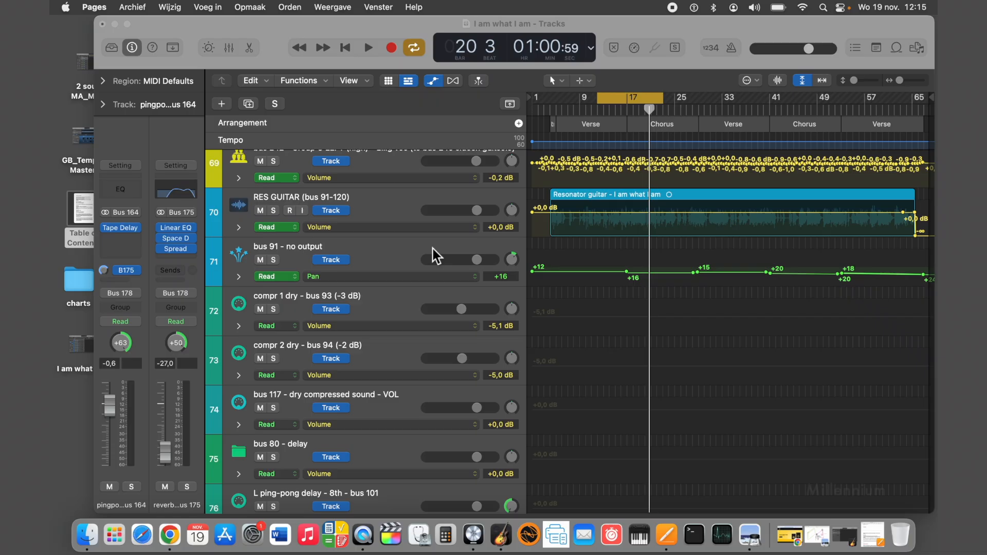
Play the song from bar 7 and from the chorus at about bar 17 to compare the bus 91 pan automation.
{"action": "left_click", "coordinate": [513, 267]}
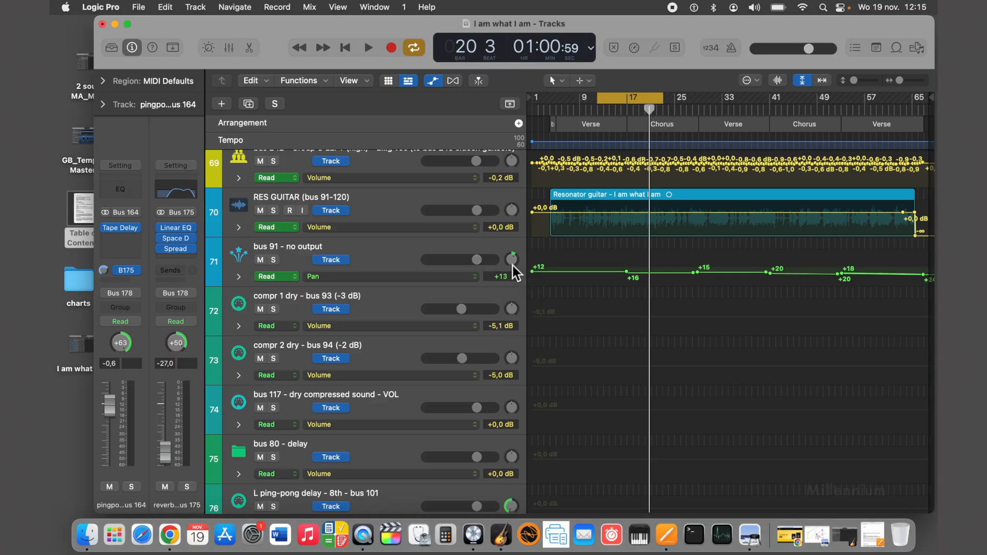
{"action": "left_click", "coordinate": [566, 107]}
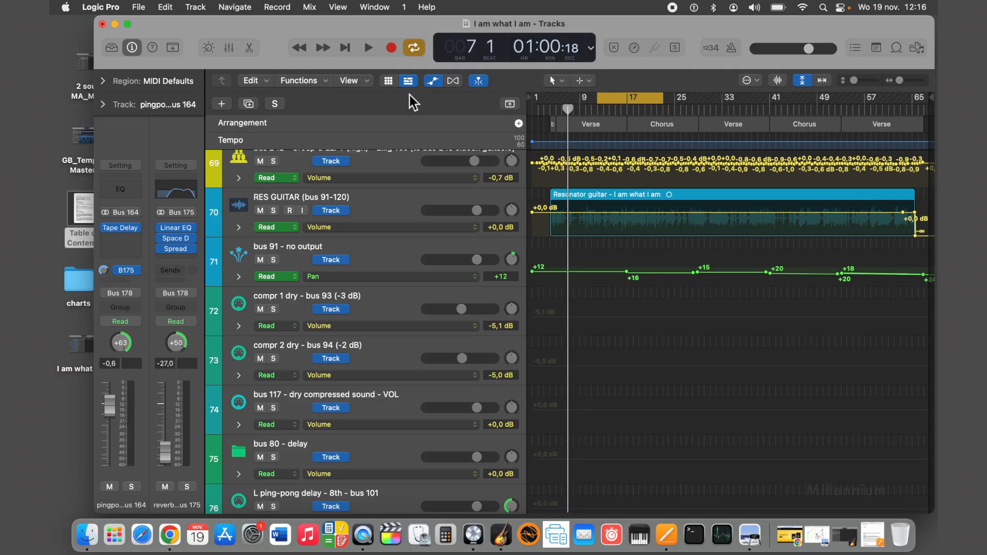
{"action": "left_click", "coordinate": [368, 49]}
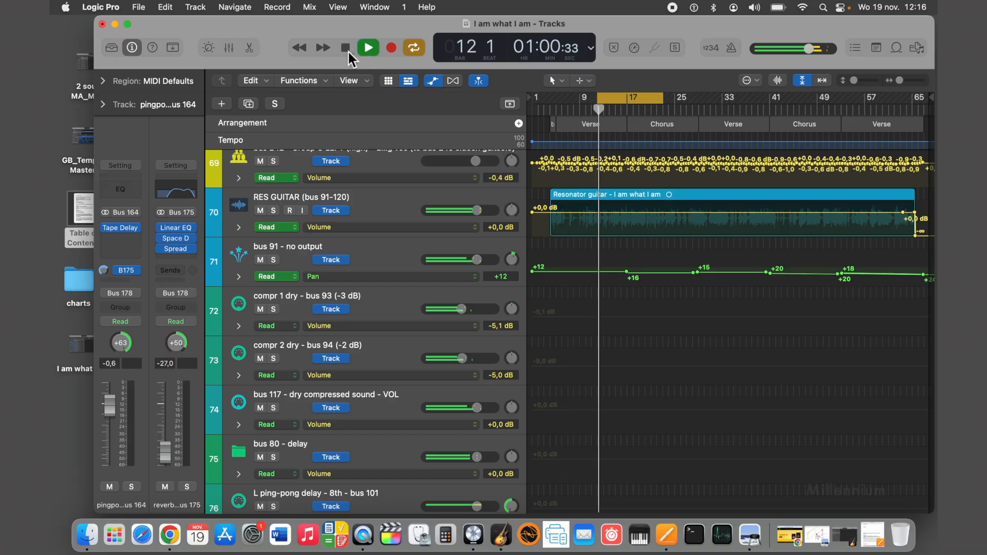
{"action": "left_click", "coordinate": [628, 109]}
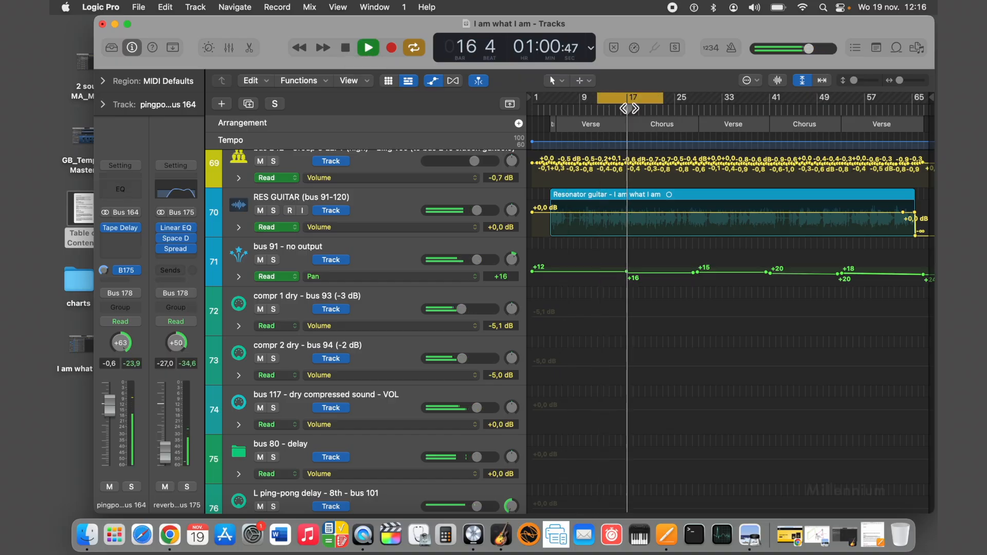
Move the cycle range over the chorus, spanning about bars 18 to 28, and stop playback.
{"action": "left_click_drag", "start_coordinate": [688, 102], "coordinate": [622, 95]}
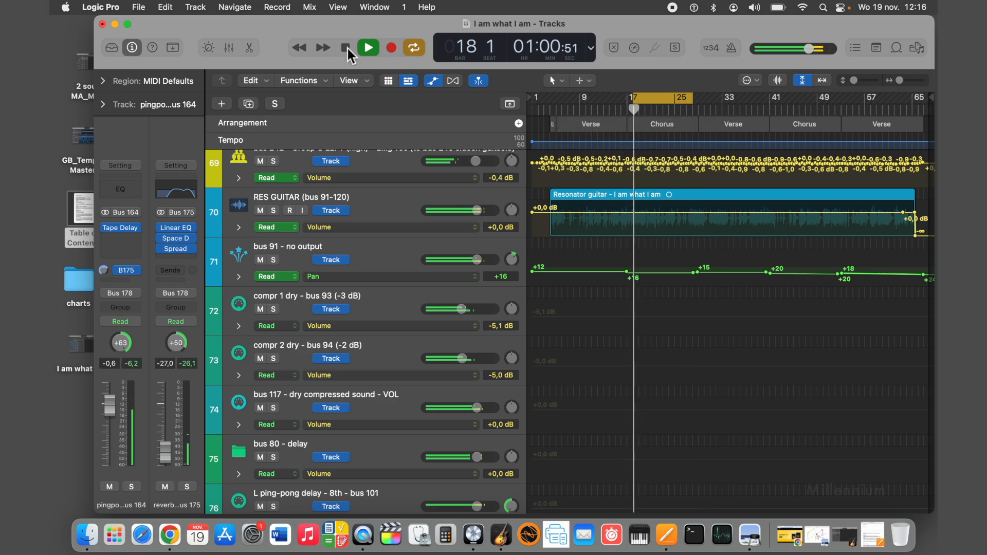
{"action": "left_click", "coordinate": [346, 49]}
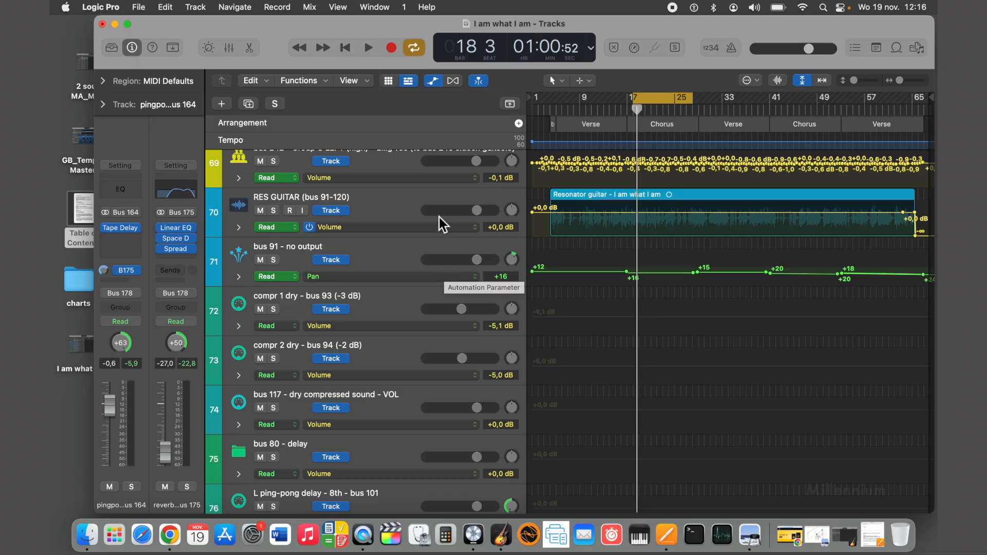
Try soloing the RES GUITAR track while the chorus plays, turn its solo off and stop playback.
{"action": "left_click", "coordinate": [367, 46]}
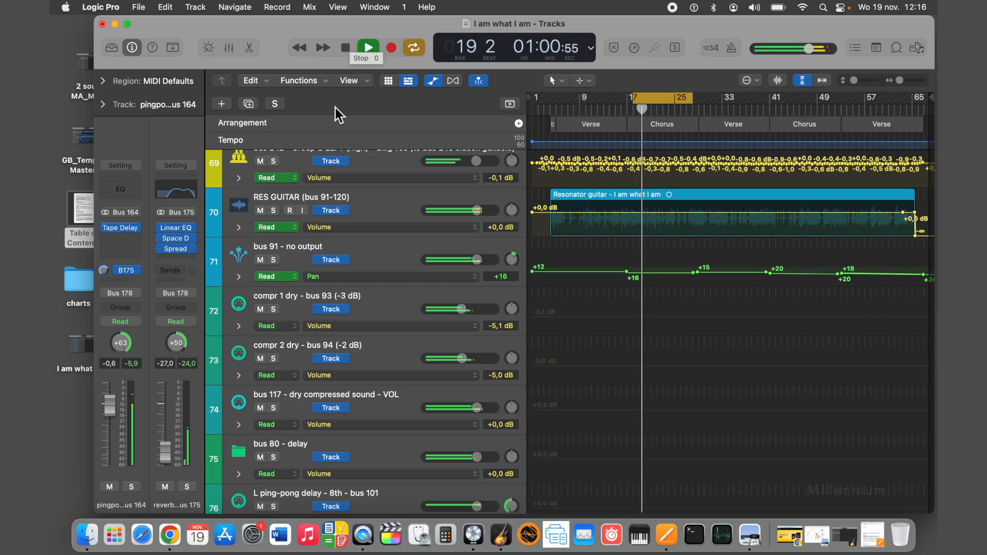
{"action": "left_click", "coordinate": [275, 212]}
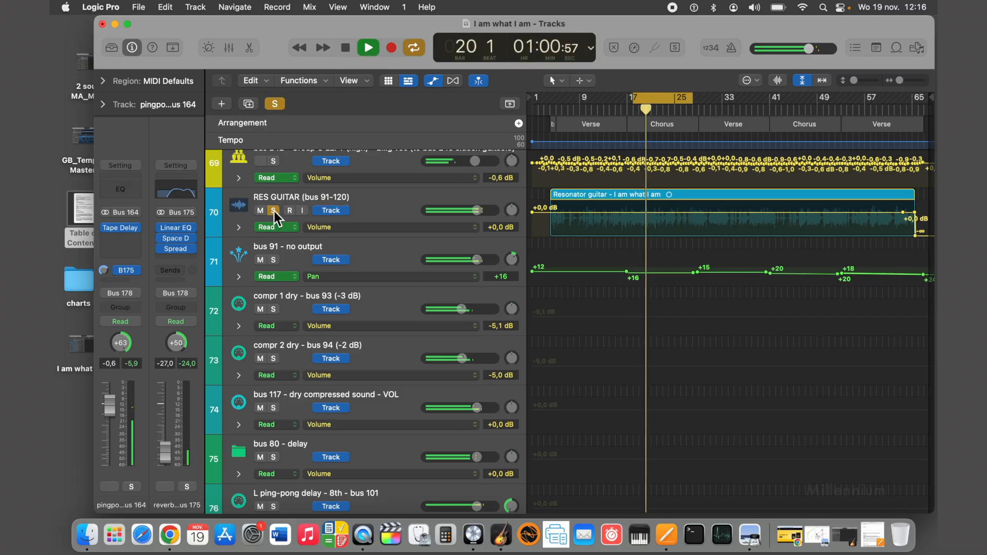
{"action": "left_click", "coordinate": [273, 212]}
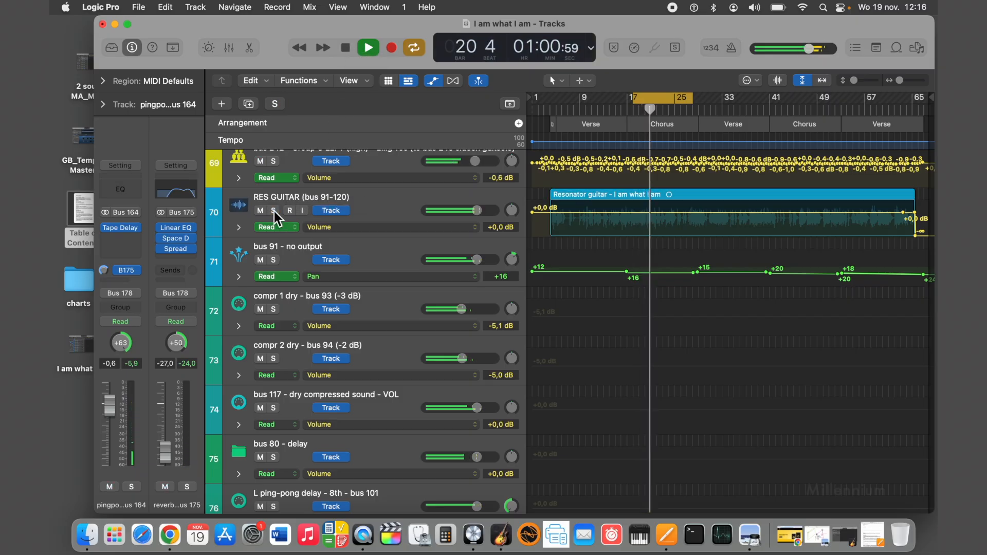
{"action": "left_click", "coordinate": [346, 49]}
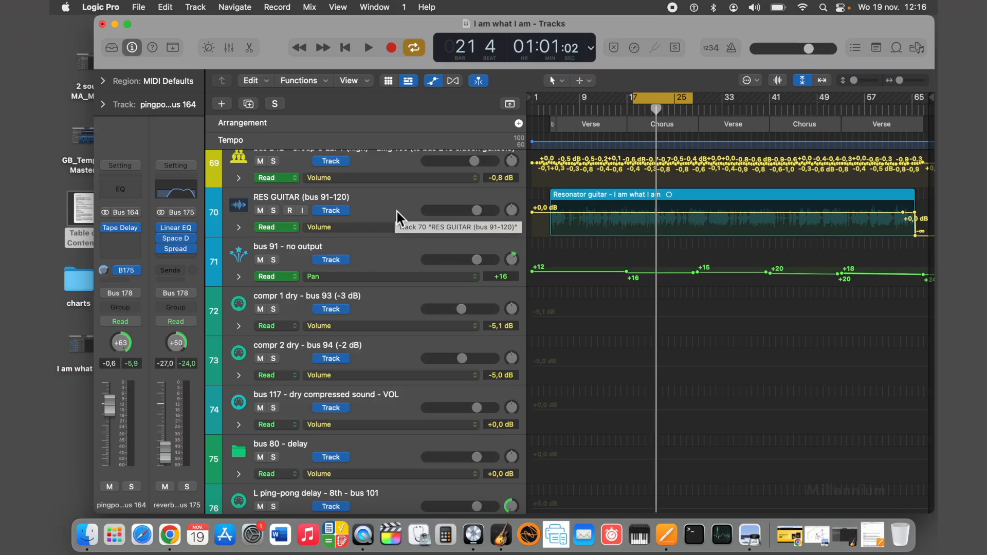
Solo the bus 244 - Lead Vocal track and start playing the chorus cycle.
{"action": "scroll", "coordinate": [395, 209], "scroll_direction": "down", "scroll_amount": 3}
{"action": "scroll", "coordinate": [395, 209], "scroll_direction": "down", "scroll_amount": 20}
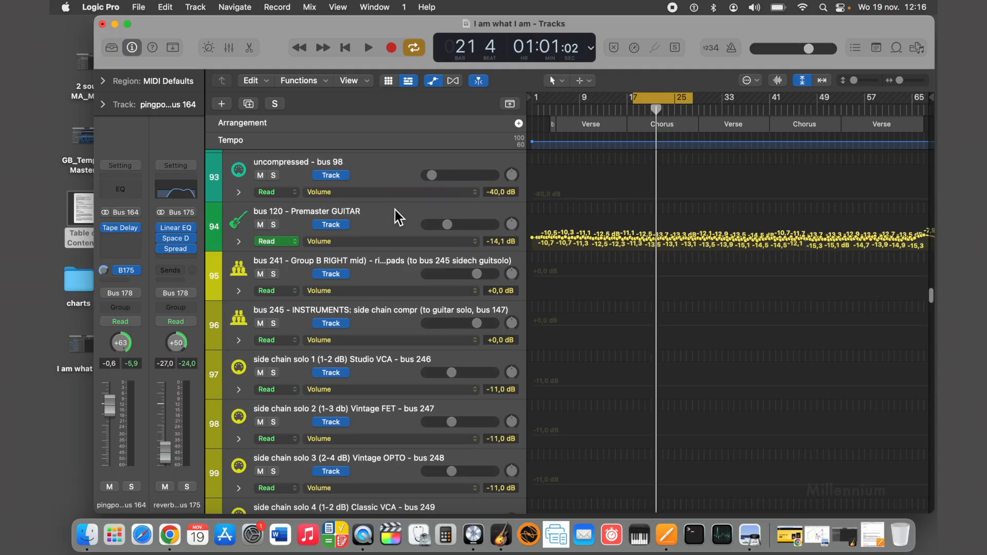
{"action": "scroll", "coordinate": [395, 210], "scroll_direction": "down", "scroll_amount": 15}
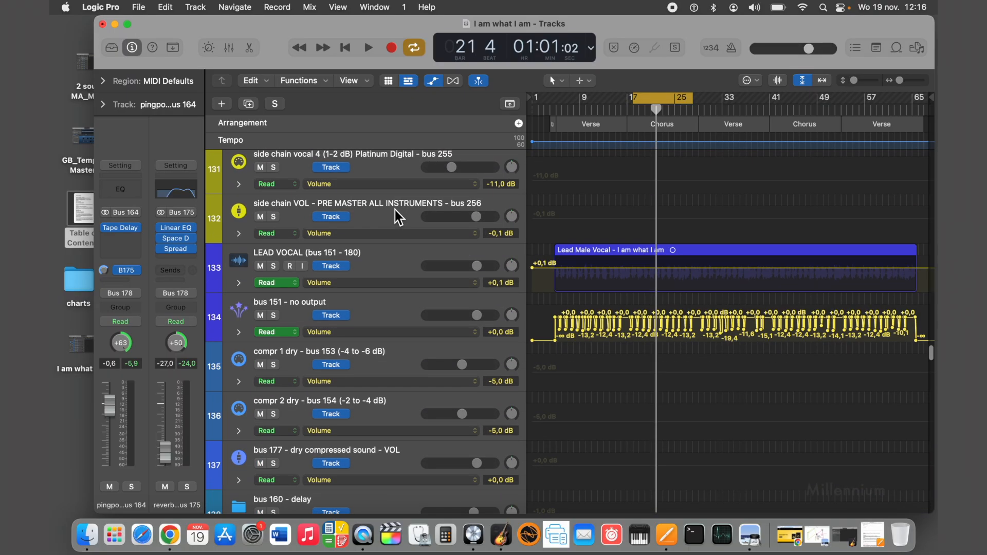
{"action": "scroll", "coordinate": [395, 215], "scroll_direction": "down", "scroll_amount": 5}
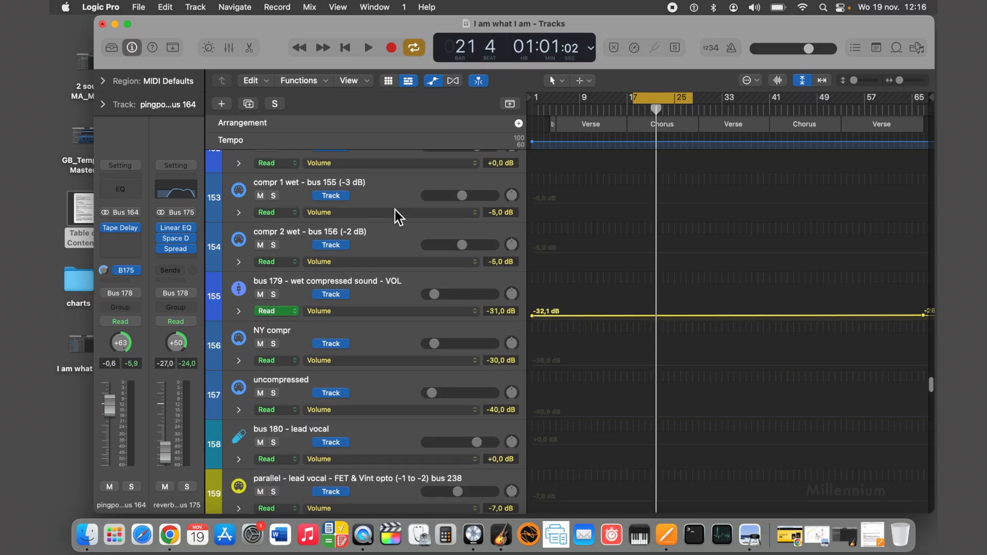
{"action": "scroll", "coordinate": [394, 212], "scroll_direction": "down", "scroll_amount": 5}
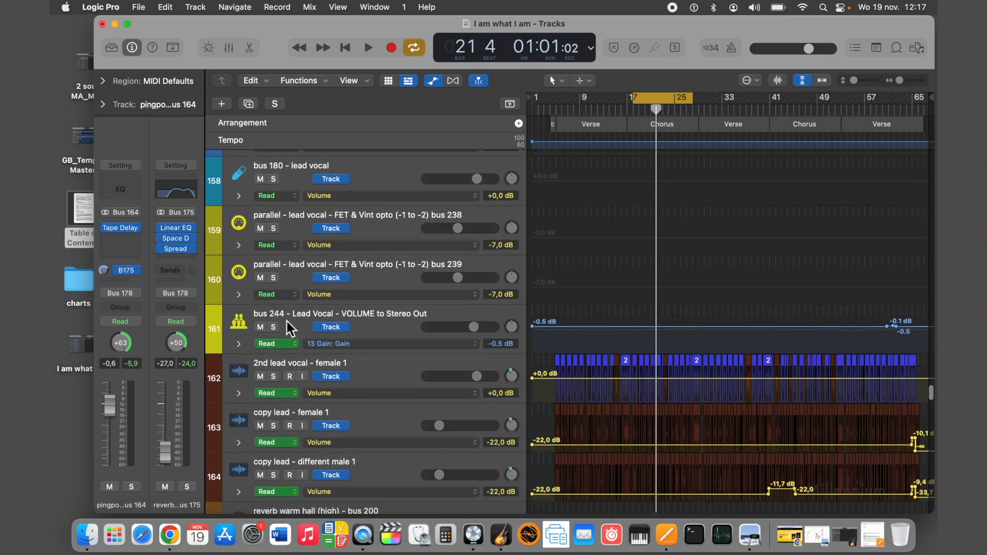
{"action": "left_click", "coordinate": [277, 329]}
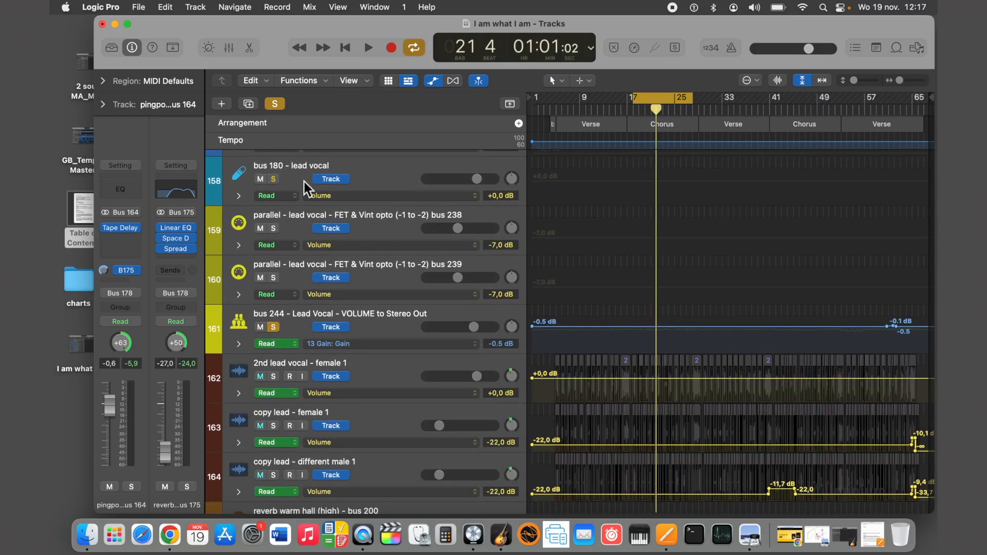
{"action": "left_click", "coordinate": [370, 48]}
Solo bus 120 - Premaster GUITAR alongside the lead vocal, listen to their panning and stop playback.
{"action": "scroll", "coordinate": [372, 303], "scroll_direction": "up", "scroll_amount": 10}
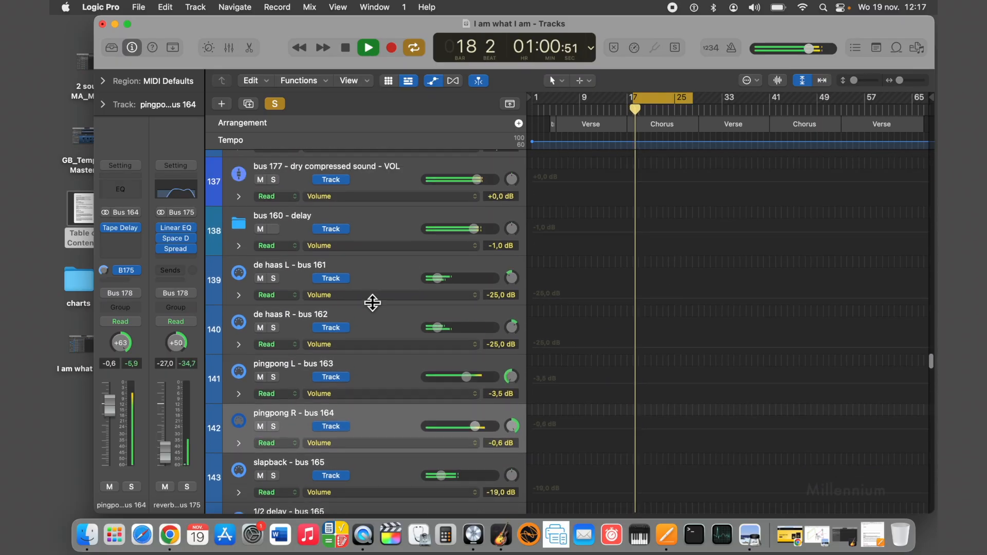
{"action": "scroll", "coordinate": [372, 303], "scroll_direction": "up", "scroll_amount": 15}
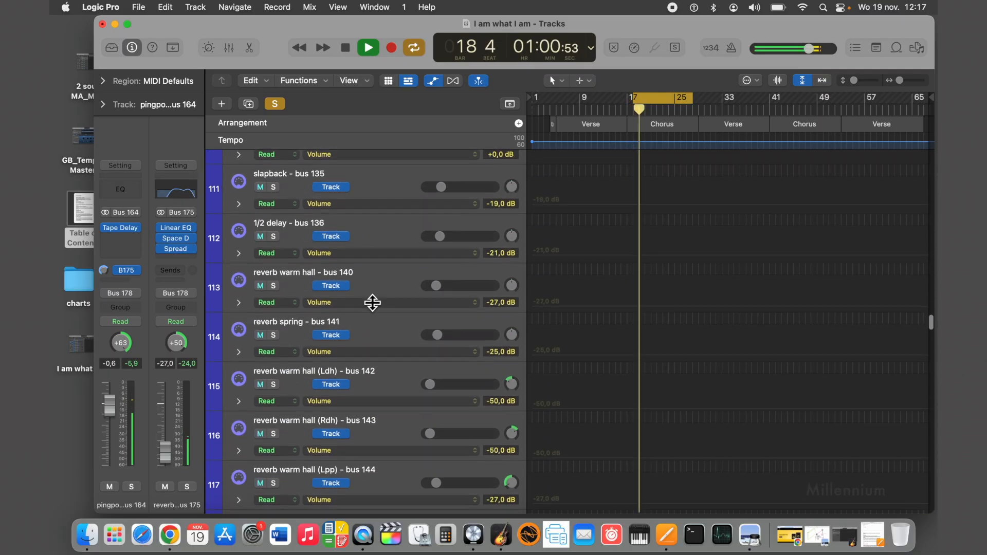
{"action": "scroll", "coordinate": [372, 304], "scroll_direction": "up", "scroll_amount": 12}
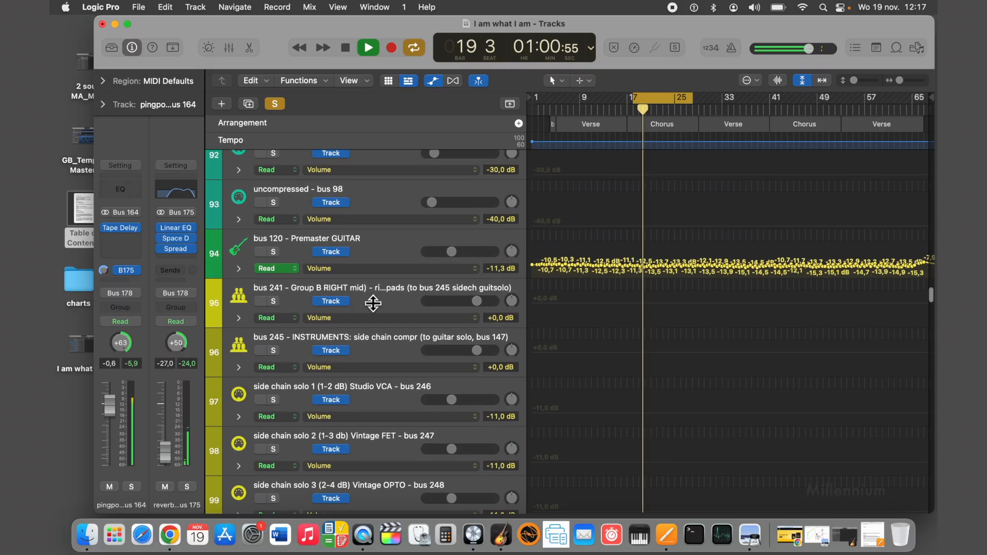
{"action": "scroll", "coordinate": [373, 303], "scroll_direction": "up", "scroll_amount": 1}
{"action": "left_click", "coordinate": [273, 265]}
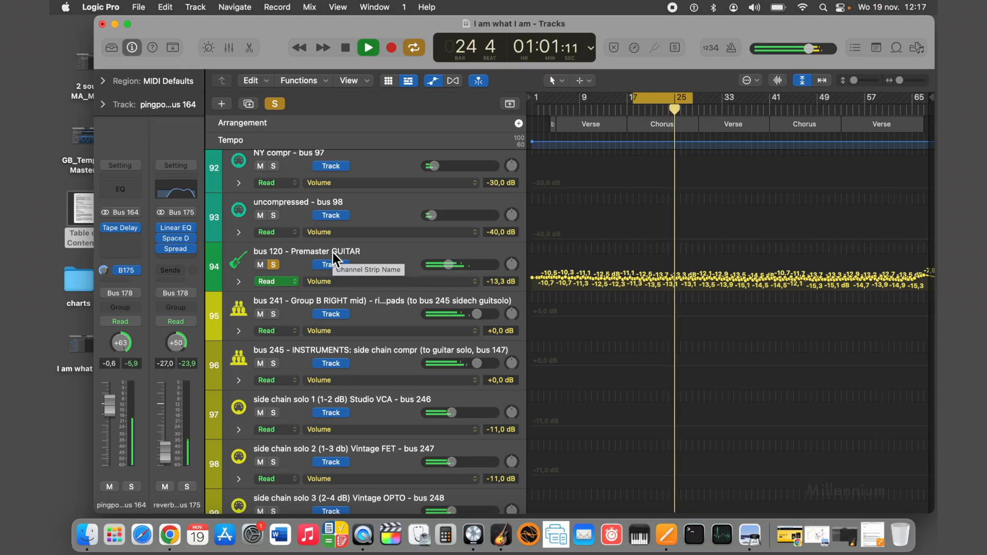
{"action": "left_click", "coordinate": [346, 48]}
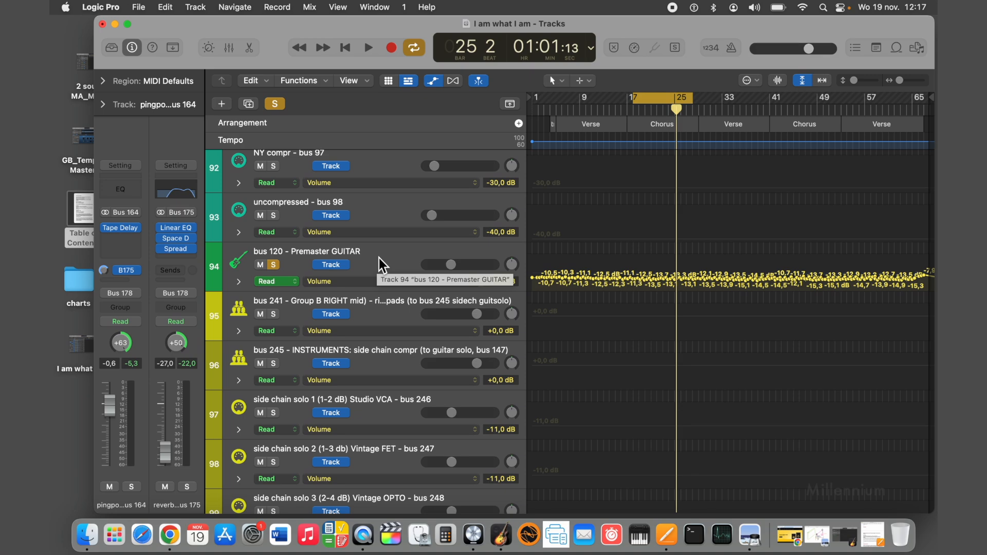
Replay the soloed lead vocal and guitar, and shorten the cycle range to start at about bar 22.
{"action": "left_click", "coordinate": [275, 104]}
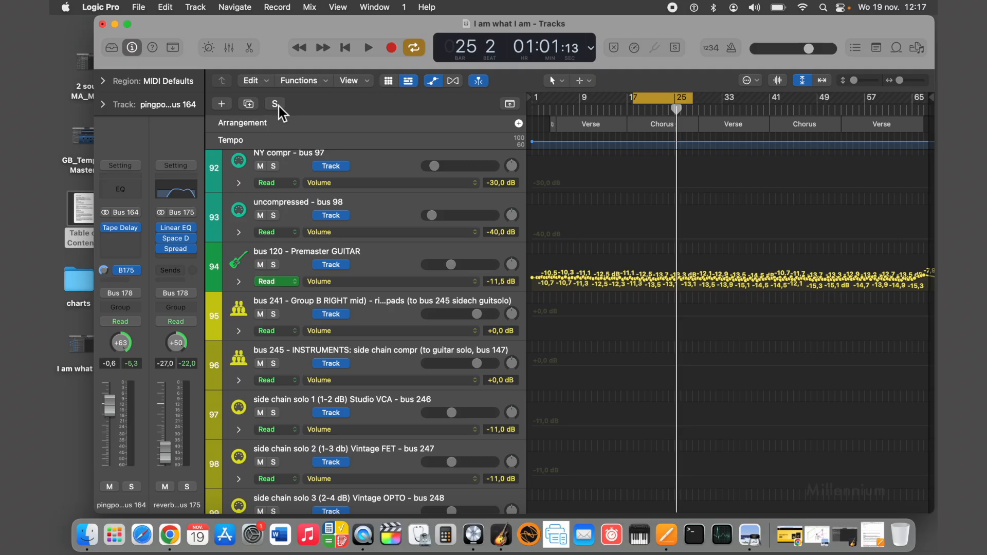
{"action": "left_click", "coordinate": [279, 105]}
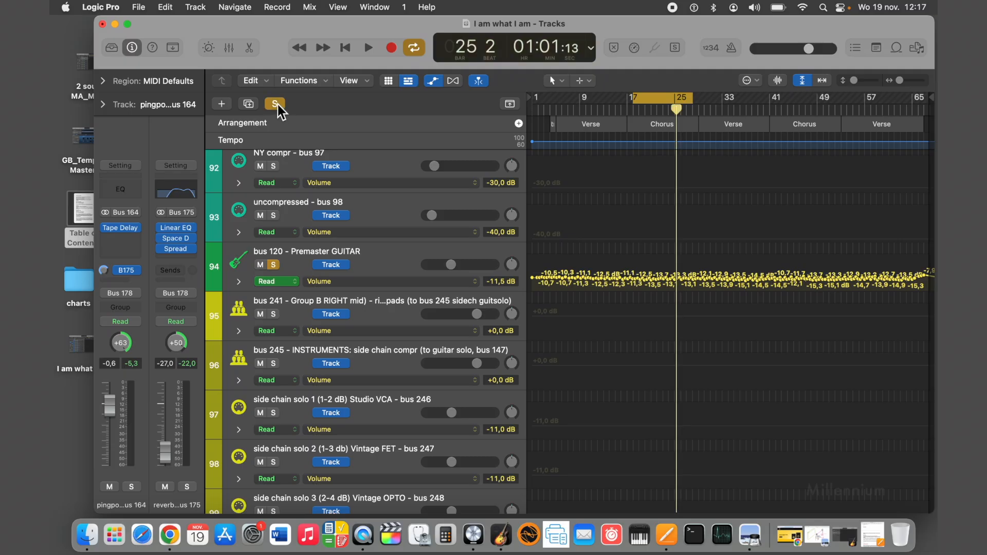
{"action": "left_click", "coordinate": [368, 48]}
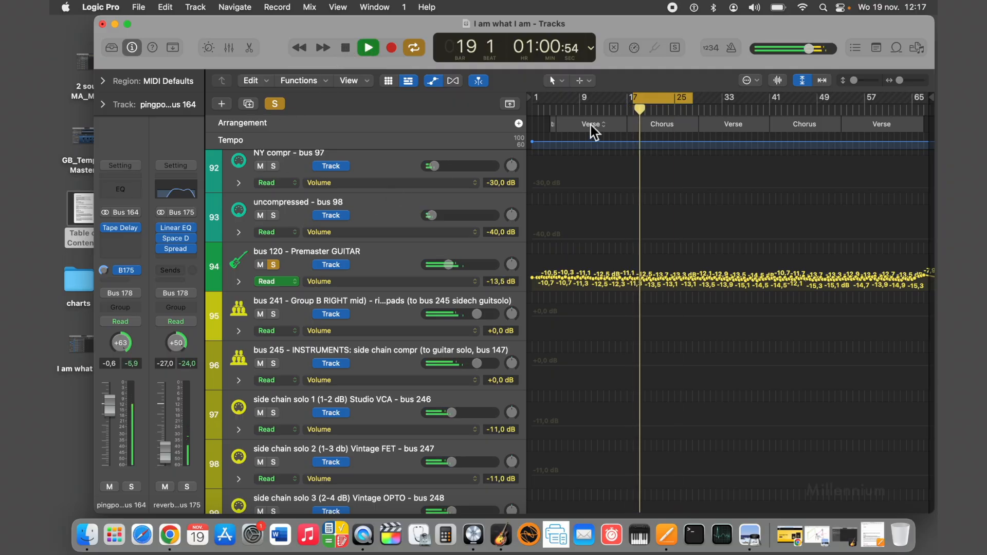
{"action": "left_click_drag", "start_coordinate": [630, 102], "coordinate": [657, 103]}
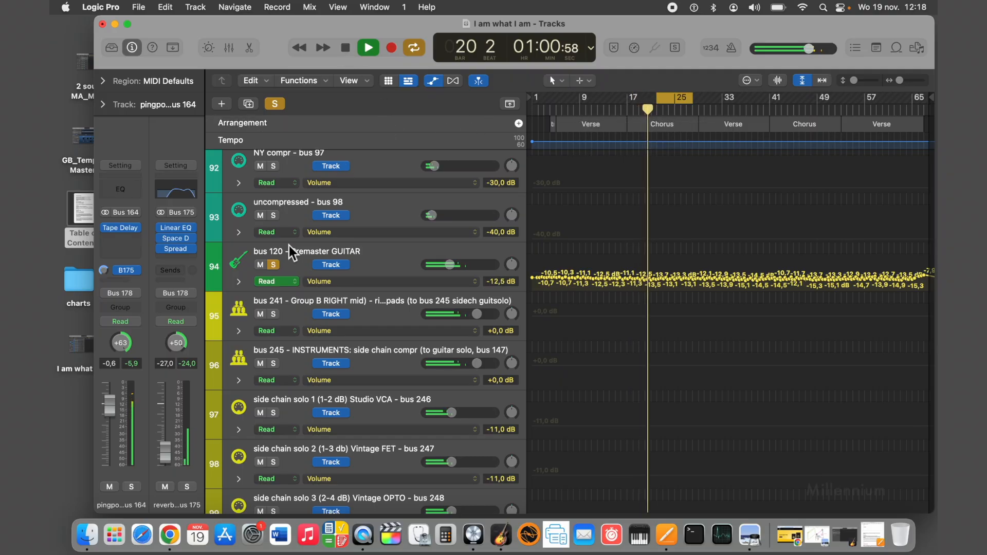
Replace the guitar solo with bus 90 - Premaster AC PIA, listen to it with the vocal and stop playback.
{"action": "scroll", "coordinate": [309, 237], "scroll_direction": "up", "scroll_amount": 5}
{"action": "scroll", "coordinate": [317, 228], "scroll_direction": "up", "scroll_amount": 15}
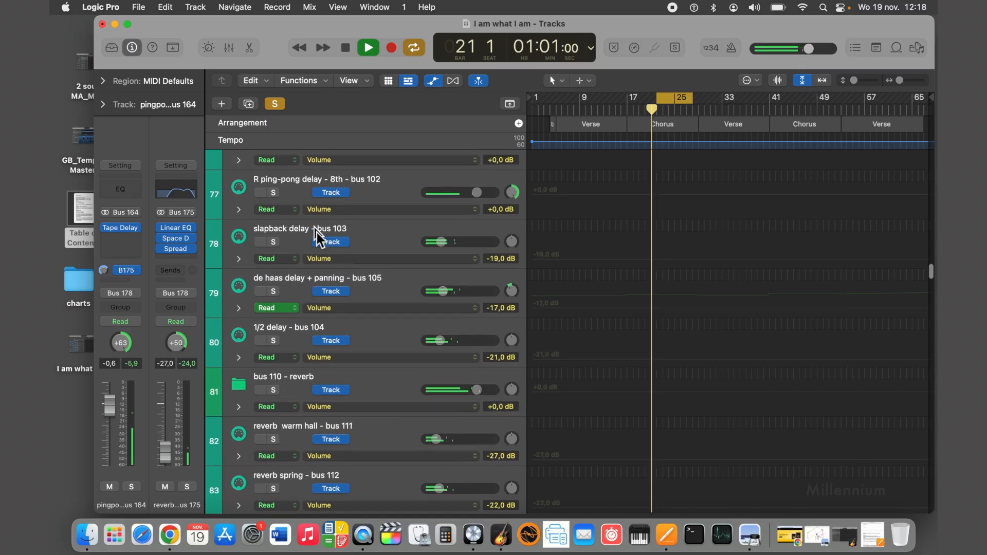
{"action": "scroll", "coordinate": [316, 227], "scroll_direction": "down", "scroll_amount": 5}
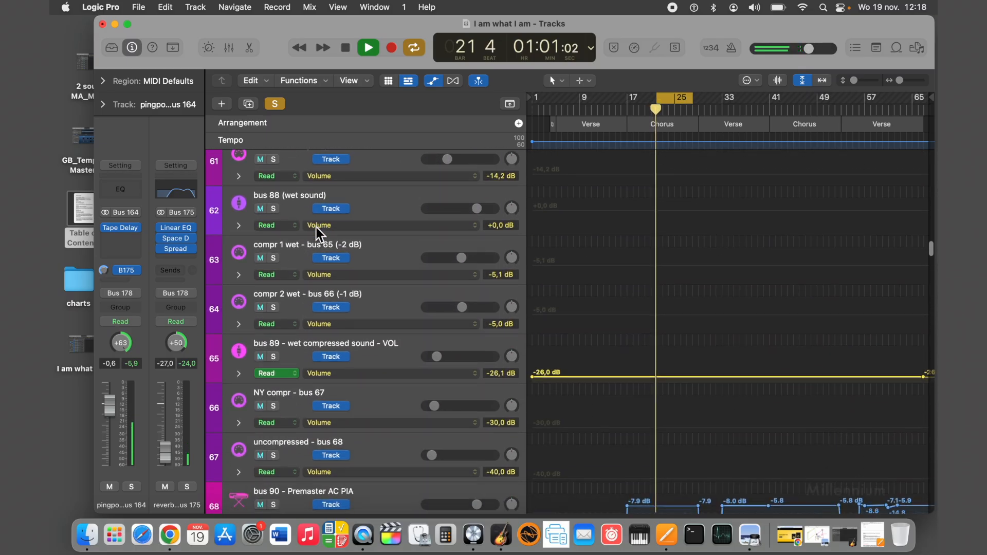
{"action": "left_click", "coordinate": [275, 238]}
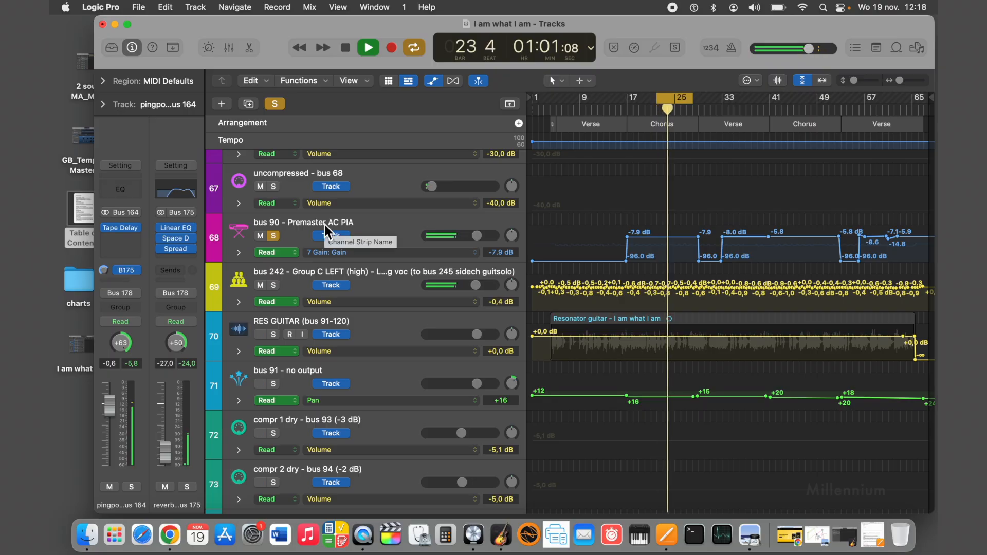
{"action": "left_click", "coordinate": [346, 48]}
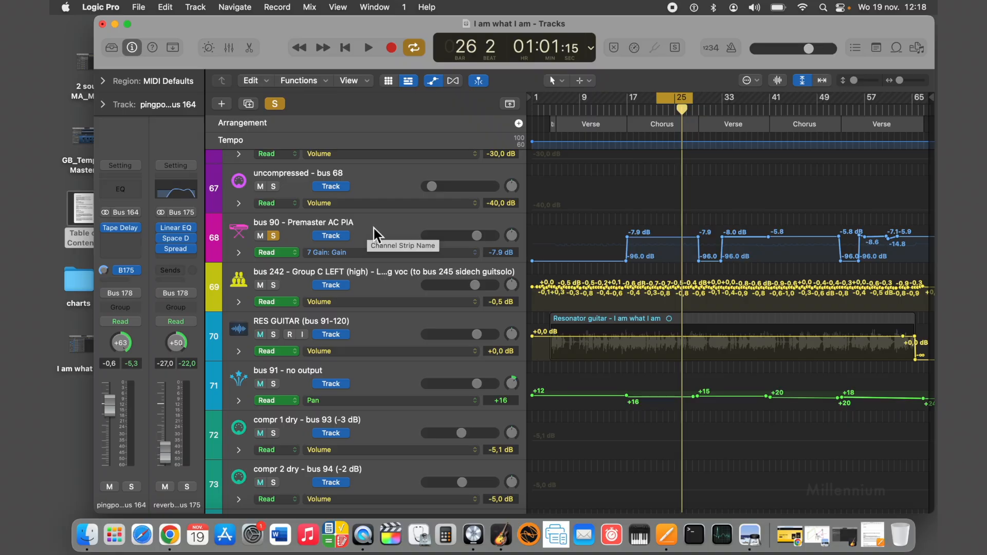
Solo bus 120 - Premaster GUITAR again and play it together with the soloed bus 90 piano and lead vocal.
{"action": "scroll", "coordinate": [373, 246], "scroll_direction": "down", "scroll_amount": 15}
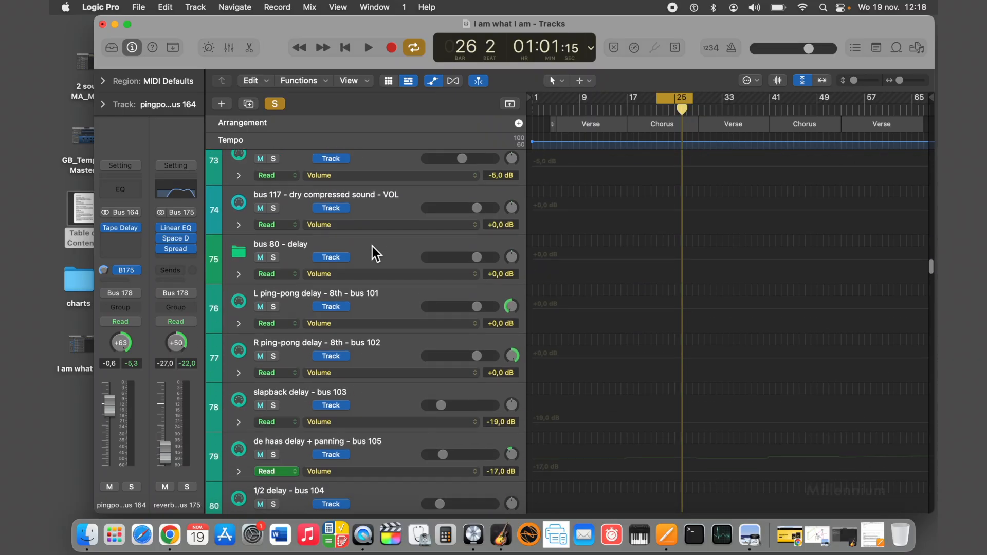
{"action": "scroll", "coordinate": [373, 246], "scroll_direction": "down", "scroll_amount": 8}
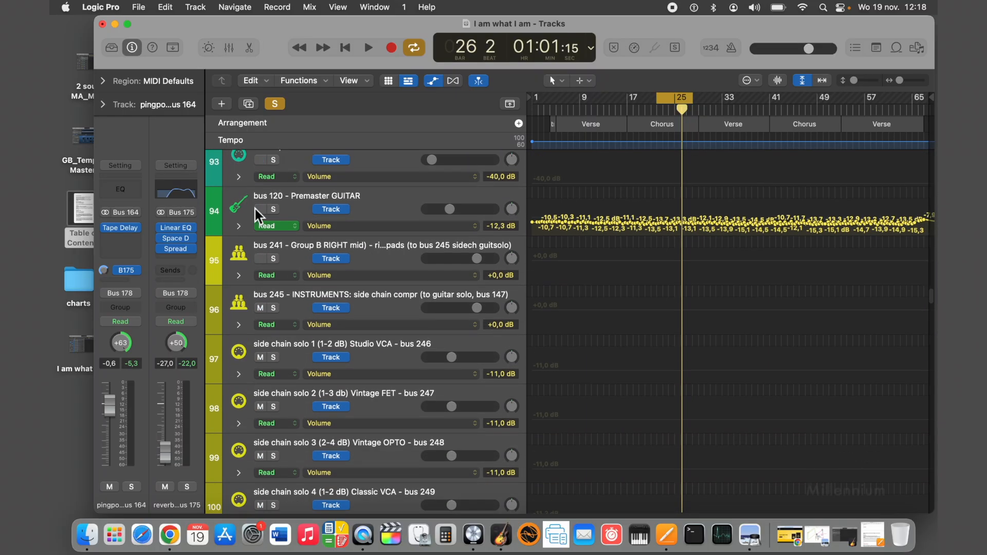
{"action": "scroll", "coordinate": [273, 210], "scroll_direction": "up", "scroll_amount": 15}
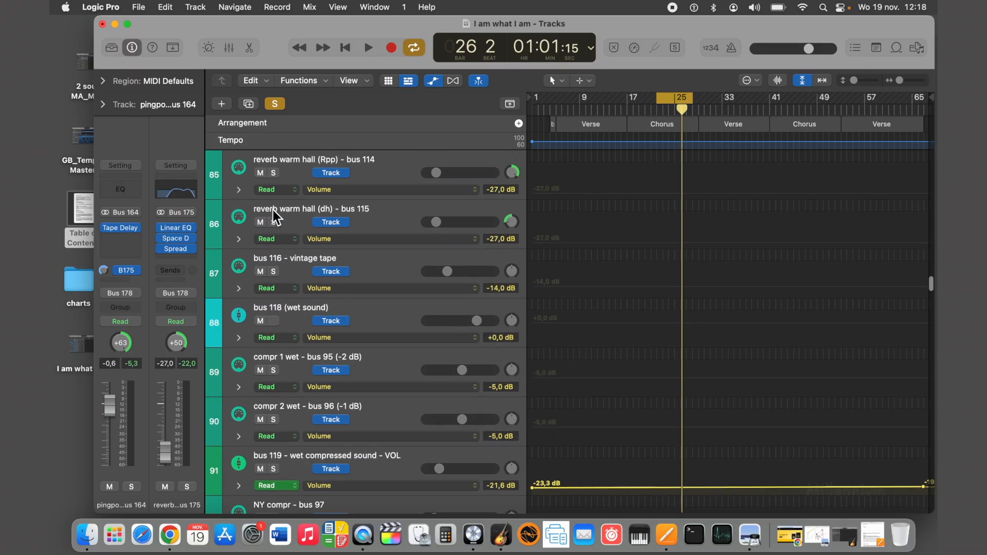
{"action": "scroll", "coordinate": [273, 210], "scroll_direction": "up", "scroll_amount": 9}
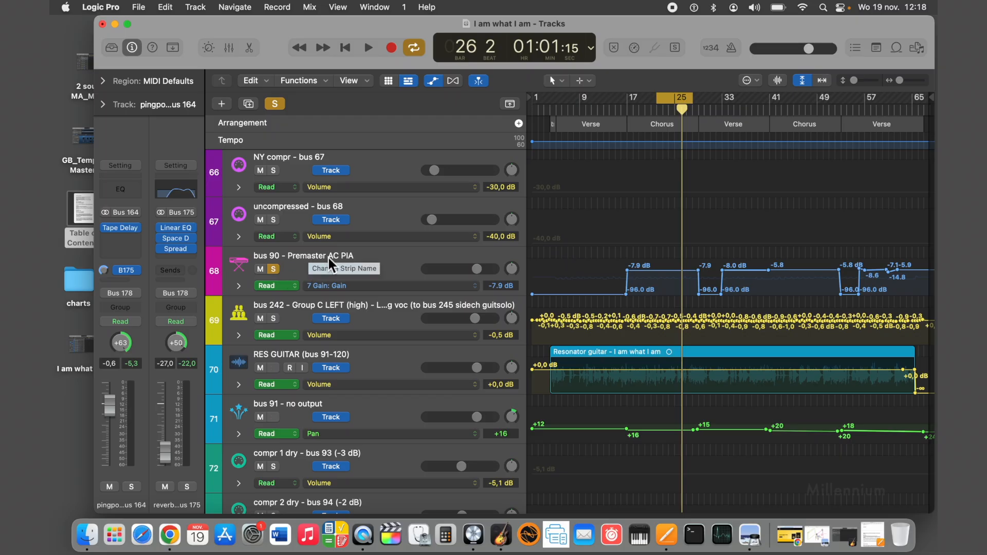
{"action": "left_click", "coordinate": [369, 46]}
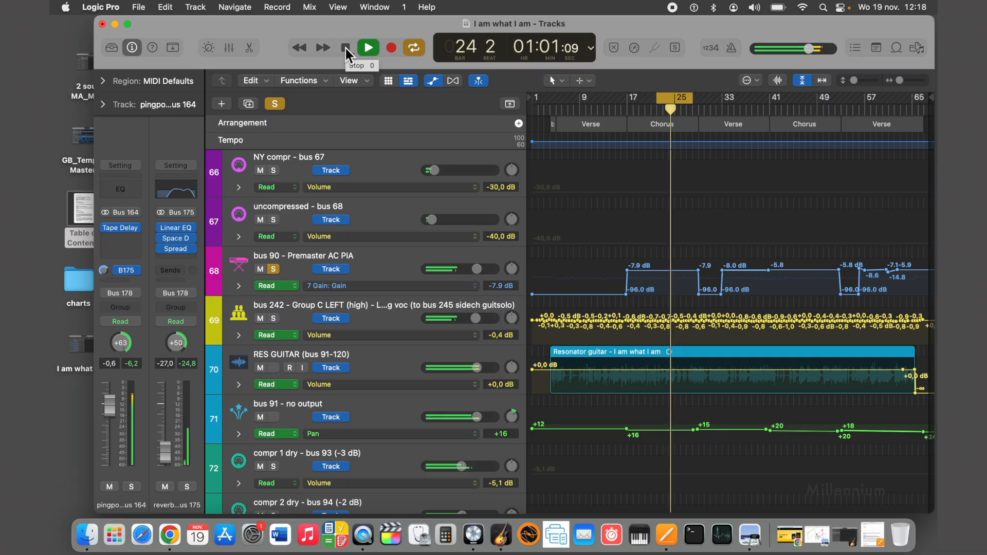
{"action": "left_click", "coordinate": [346, 49]}
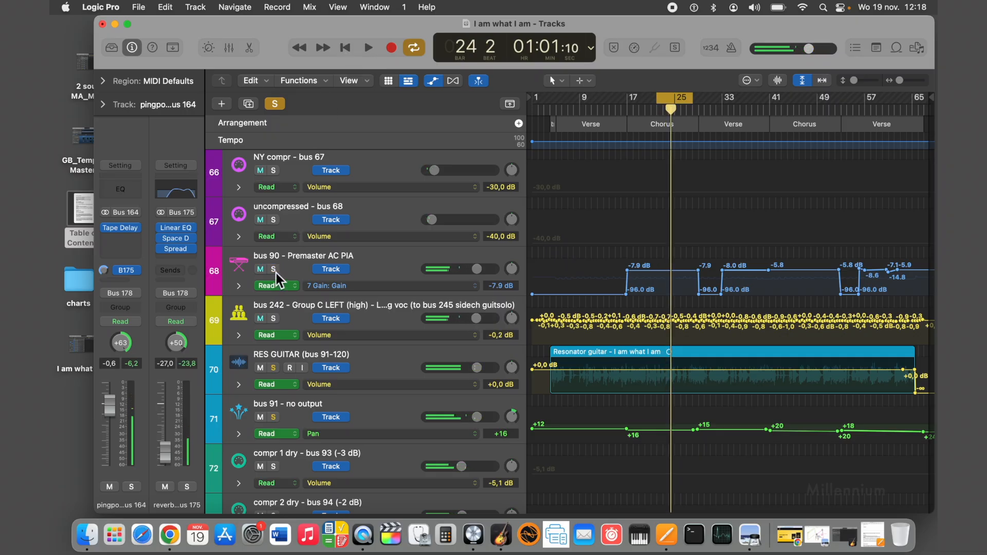
Turn off the solo on bus 120 - Premaster GUITAR and solo bus 30 - Premaster DRUMS instead.
{"action": "scroll", "coordinate": [275, 276], "scroll_direction": "down", "scroll_amount": 15}
{"action": "scroll", "coordinate": [274, 270], "scroll_direction": "down", "scroll_amount": 5}
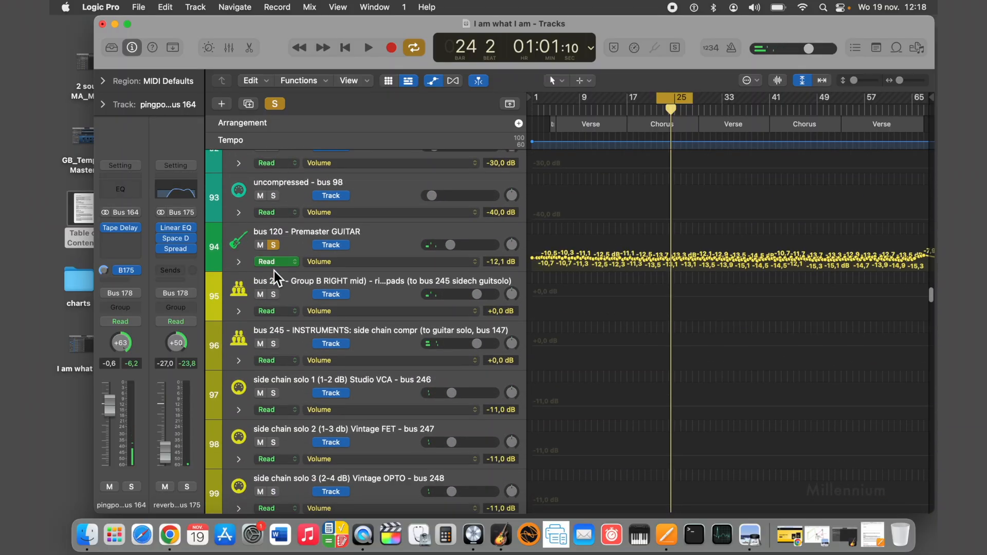
{"action": "scroll", "coordinate": [288, 242], "scroll_direction": "up", "scroll_amount": 20}
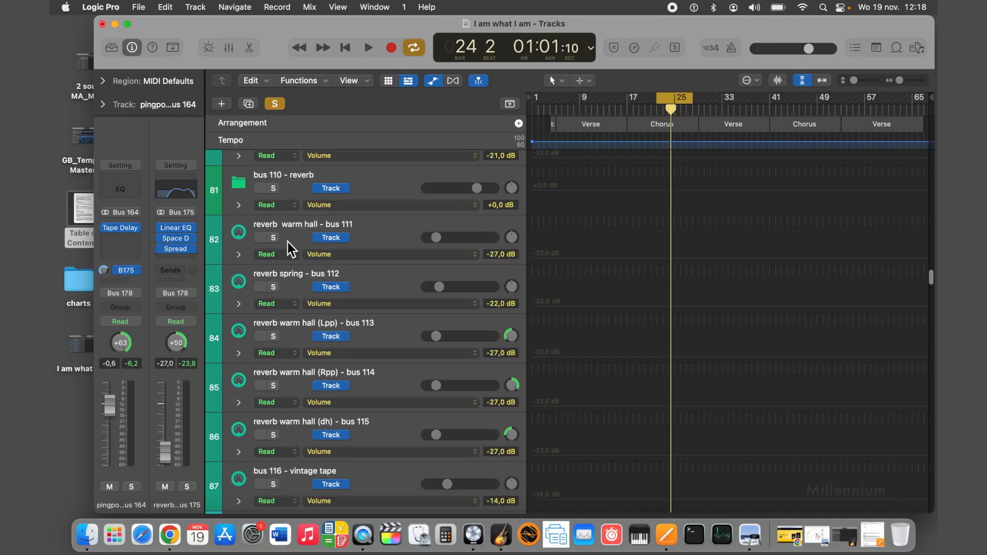
{"action": "scroll", "coordinate": [288, 242], "scroll_direction": "up", "scroll_amount": 20}
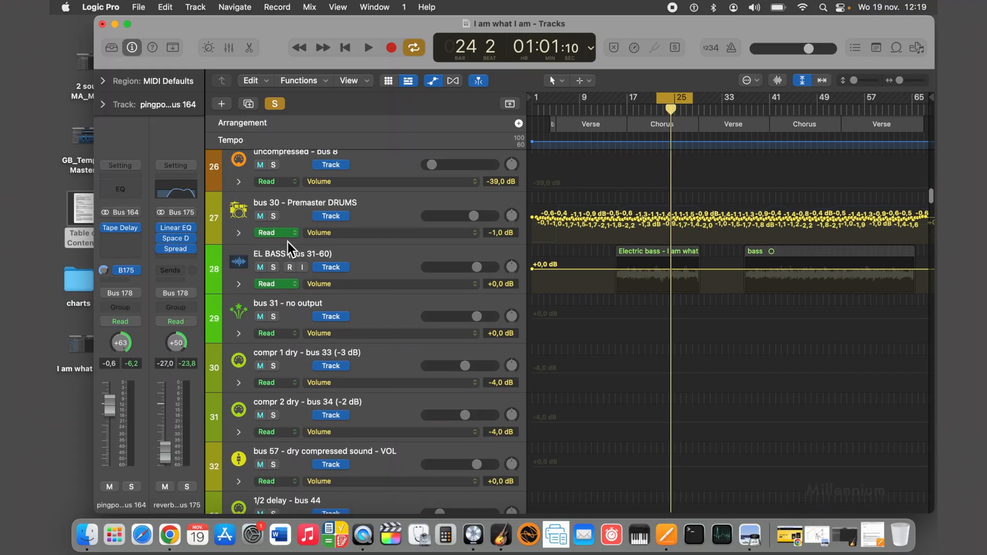
{"action": "scroll", "coordinate": [288, 243], "scroll_direction": "up", "scroll_amount": 2}
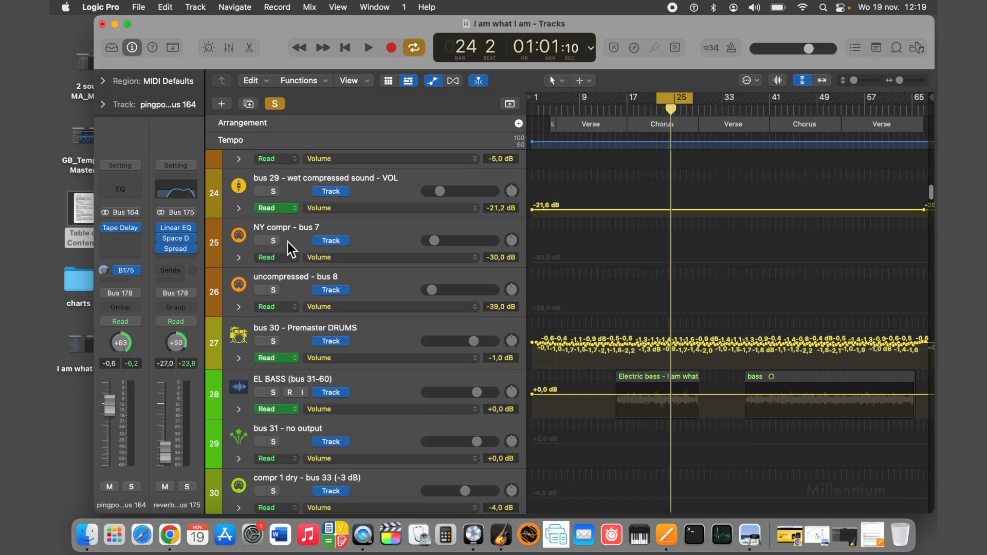
{"action": "left_click", "coordinate": [295, 333]}
{"action": "scroll", "coordinate": [276, 344], "scroll_direction": "down", "scroll_amount": 3}
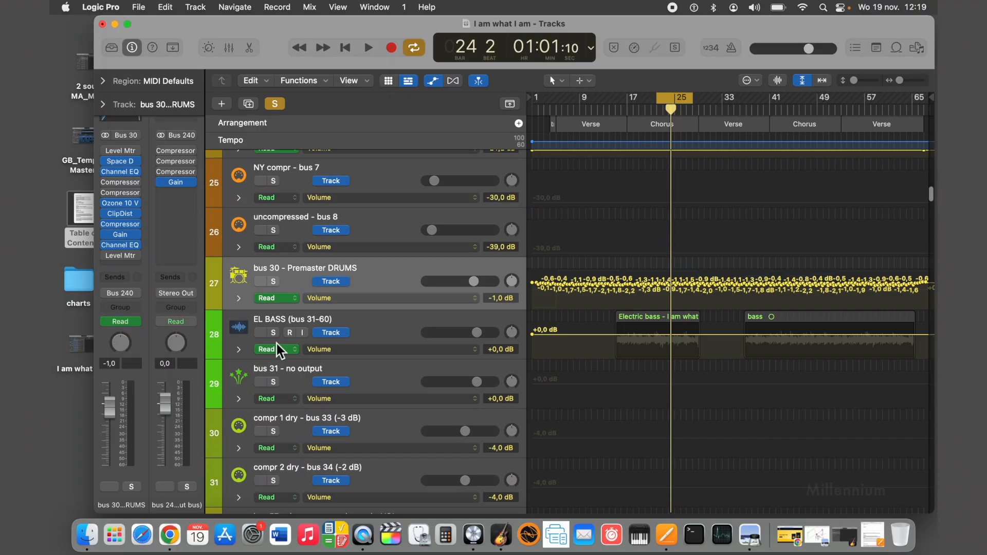
{"action": "scroll", "coordinate": [276, 343], "scroll_direction": "down", "scroll_amount": 5}
{"action": "scroll", "coordinate": [271, 324], "scroll_direction": "up", "scroll_amount": 6}
{"action": "left_click", "coordinate": [273, 302]}
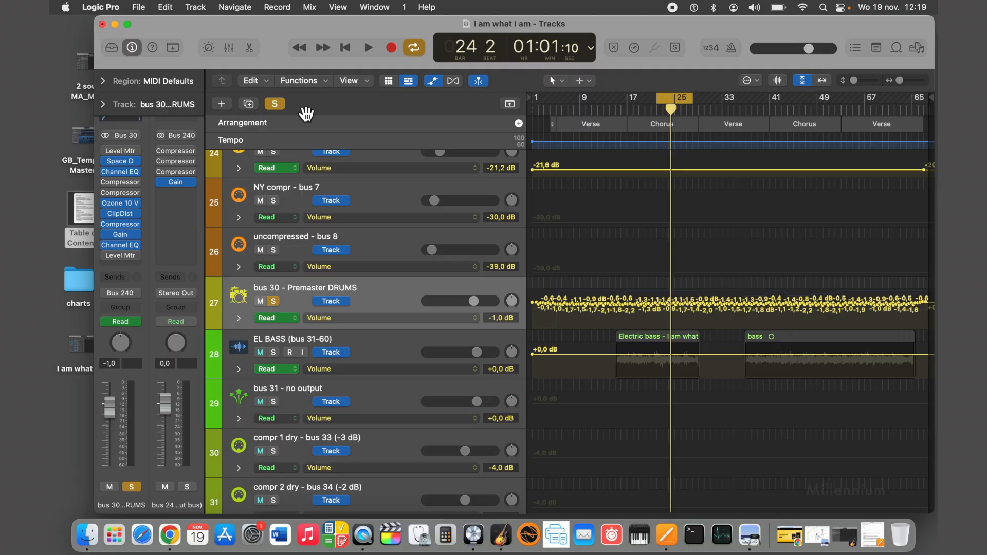
Play the soloed drums together with the lead vocal twice, stopping after each pass.
{"action": "left_click", "coordinate": [368, 48]}
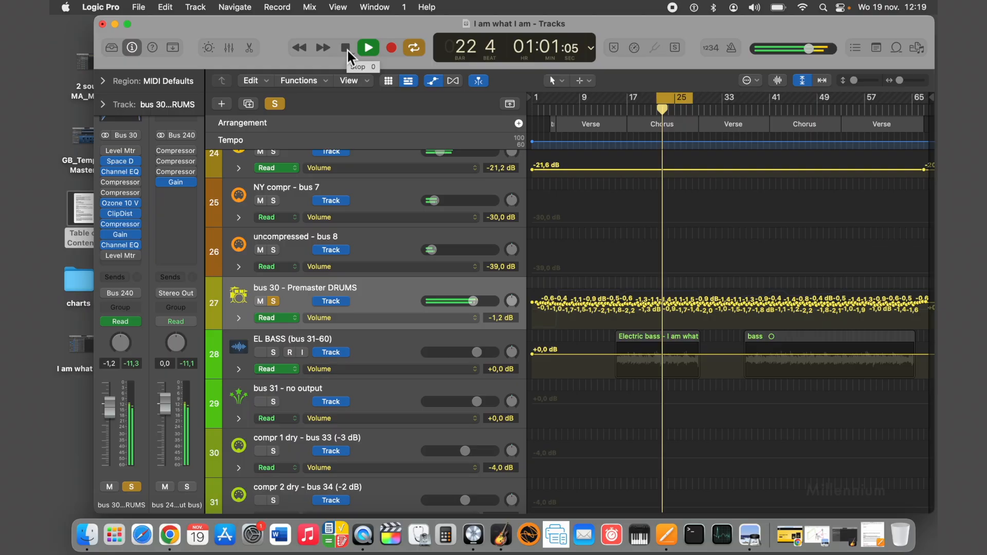
{"action": "left_click", "coordinate": [346, 48]}
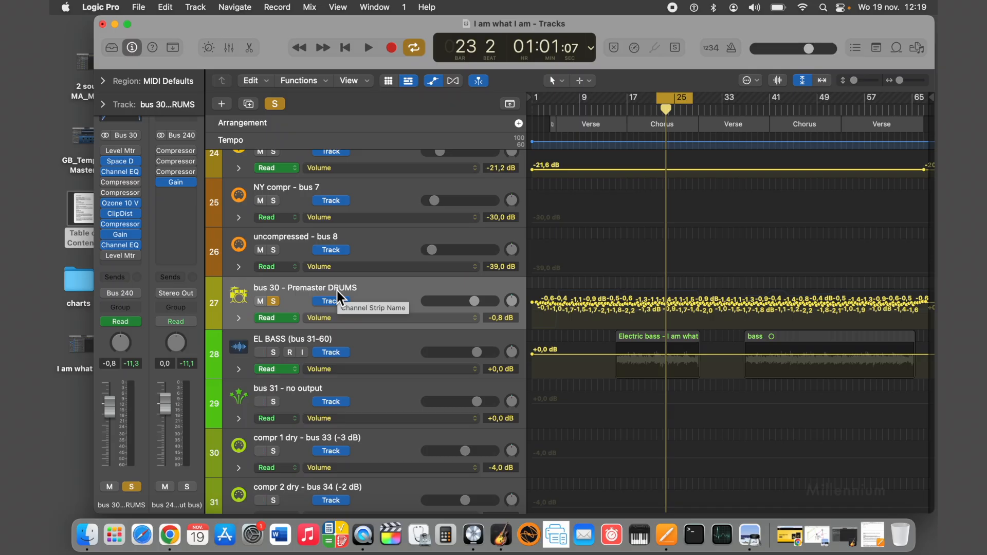
{"action": "left_click", "coordinate": [368, 48]}
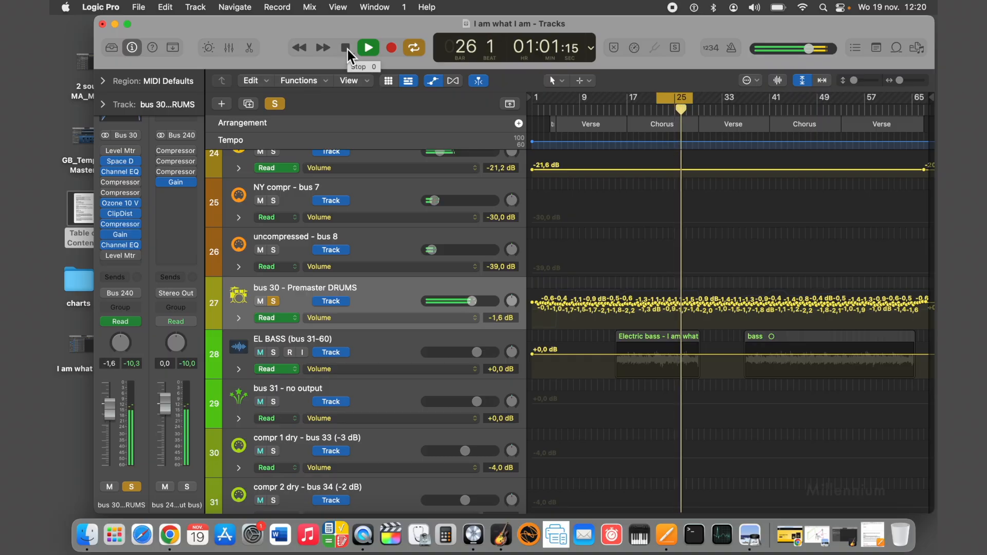
{"action": "right_click", "coordinate": [348, 50]}
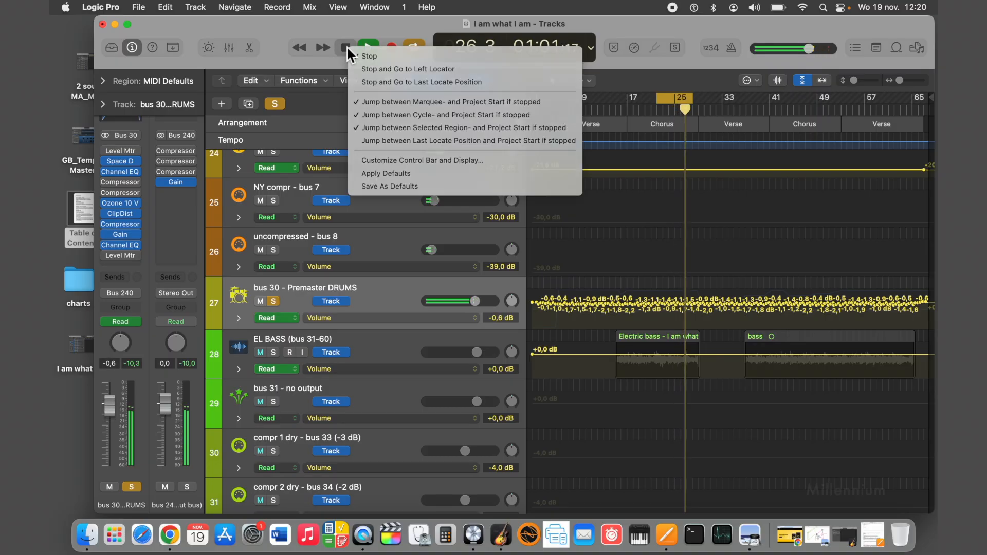
{"action": "key", "text": "Escape"}
{"action": "left_click", "coordinate": [346, 47]}
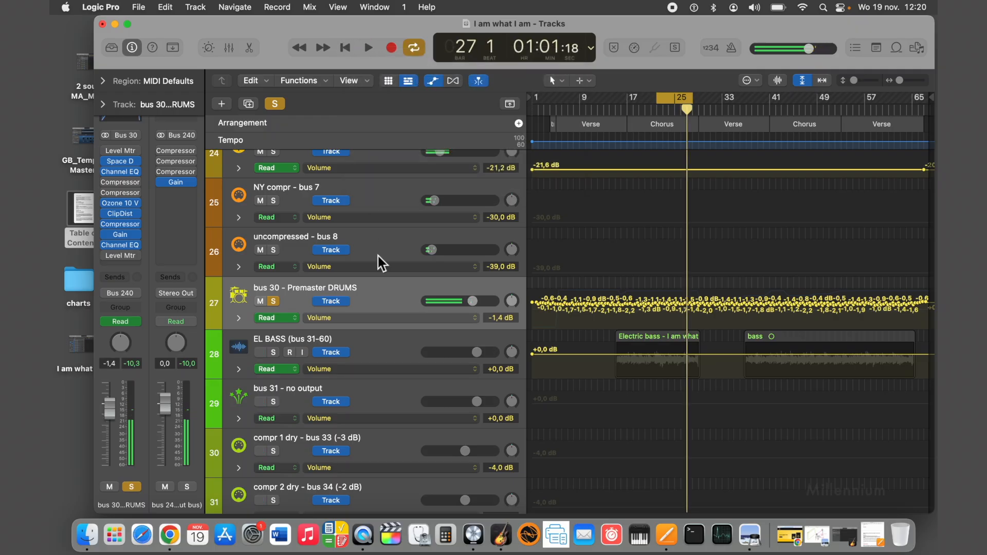
Turn off the solo on bus 244 - Lead Vocal - VOLUME to Stereo Out.
{"action": "scroll", "coordinate": [377, 345], "scroll_direction": "down", "scroll_amount": 15}
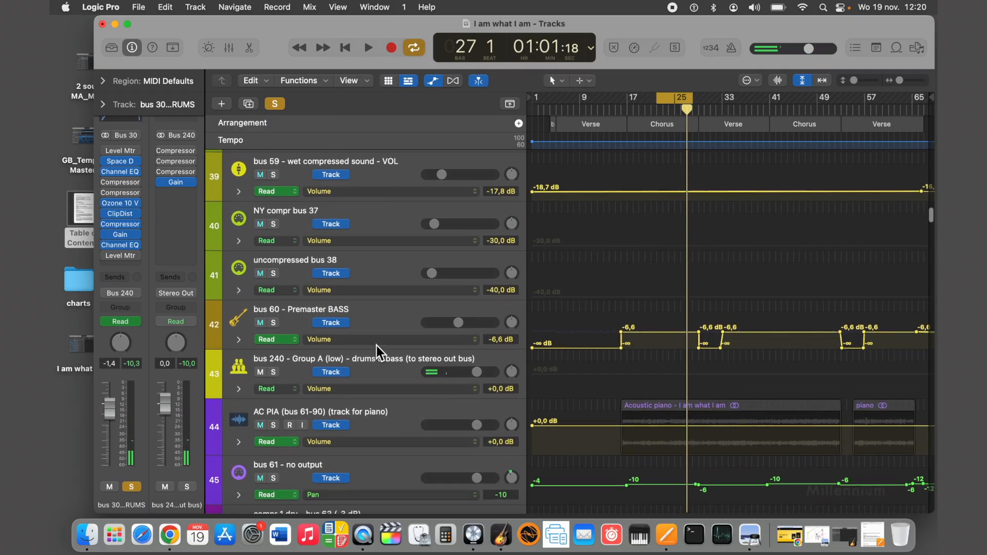
{"action": "scroll", "coordinate": [377, 345], "scroll_direction": "down", "scroll_amount": 12}
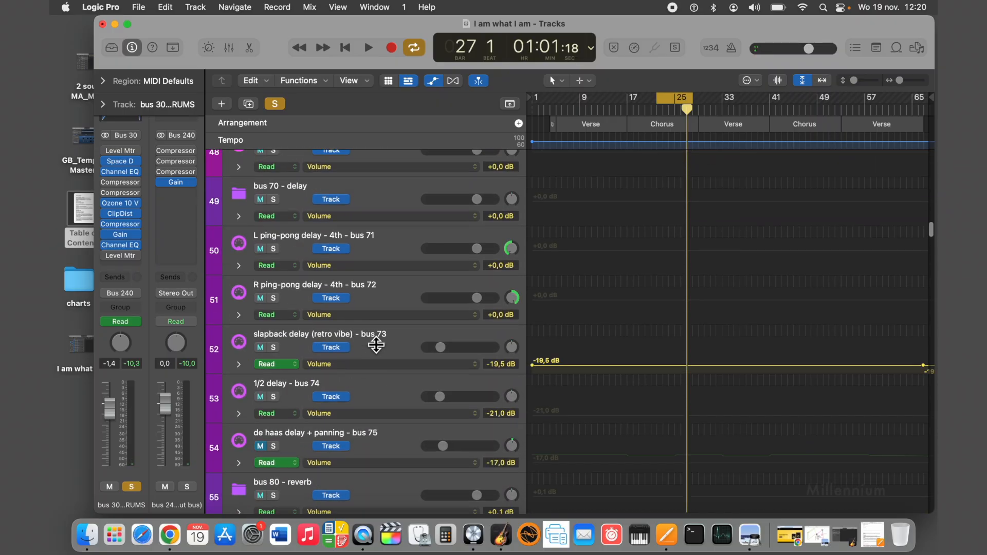
{"action": "scroll", "coordinate": [376, 345], "scroll_direction": "down", "scroll_amount": 20}
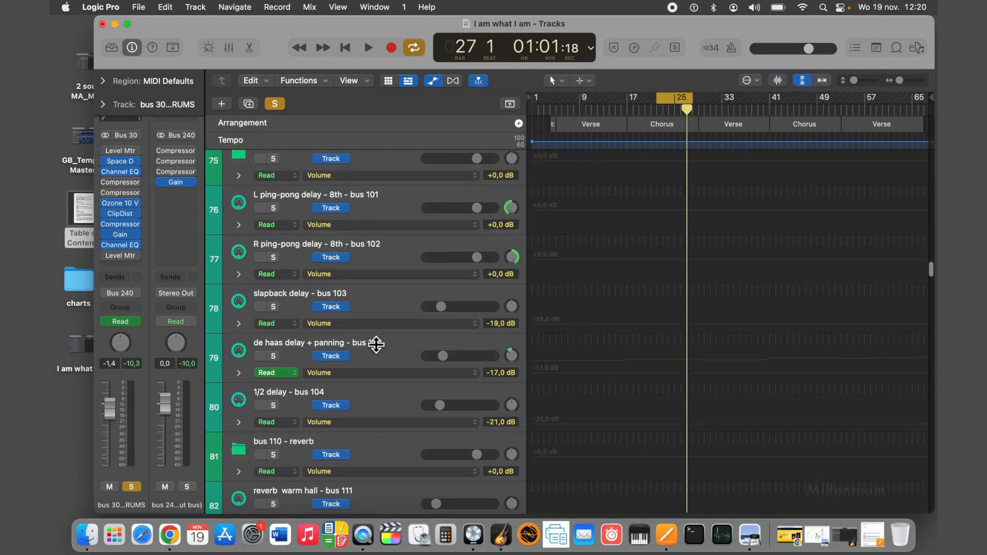
{"action": "scroll", "coordinate": [377, 345], "scroll_direction": "down", "scroll_amount": 15}
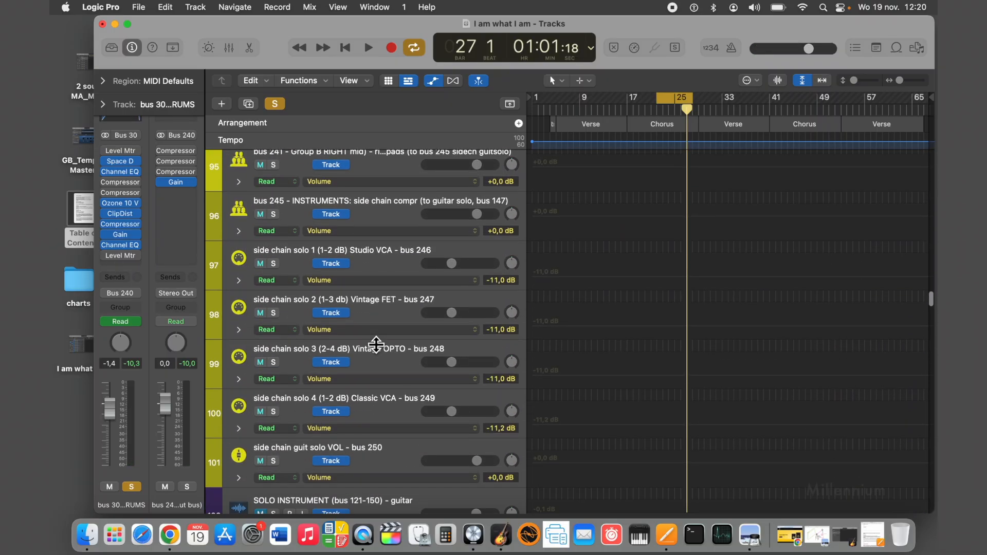
{"action": "scroll", "coordinate": [376, 345], "scroll_direction": "down", "scroll_amount": 3}
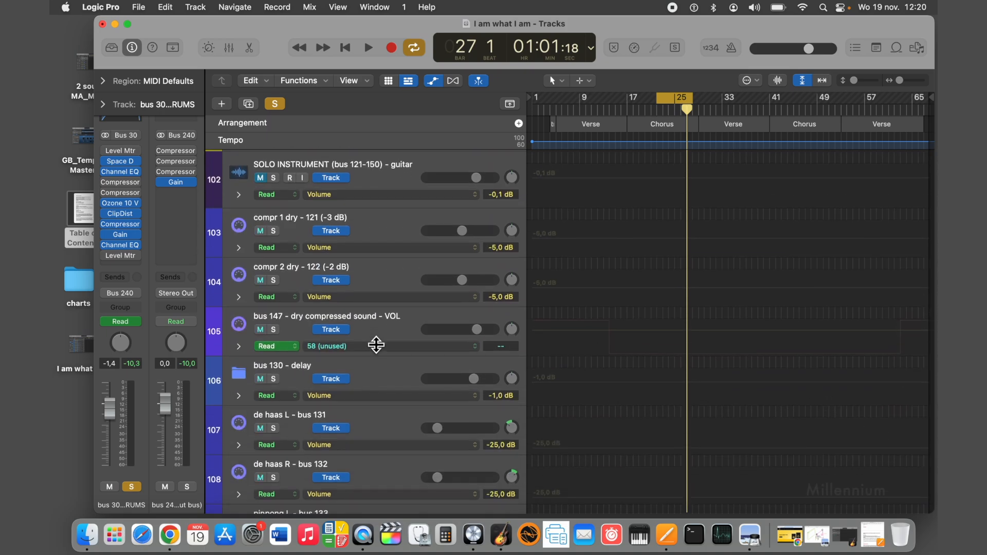
{"action": "scroll", "coordinate": [377, 345], "scroll_direction": "up", "scroll_amount": 10}
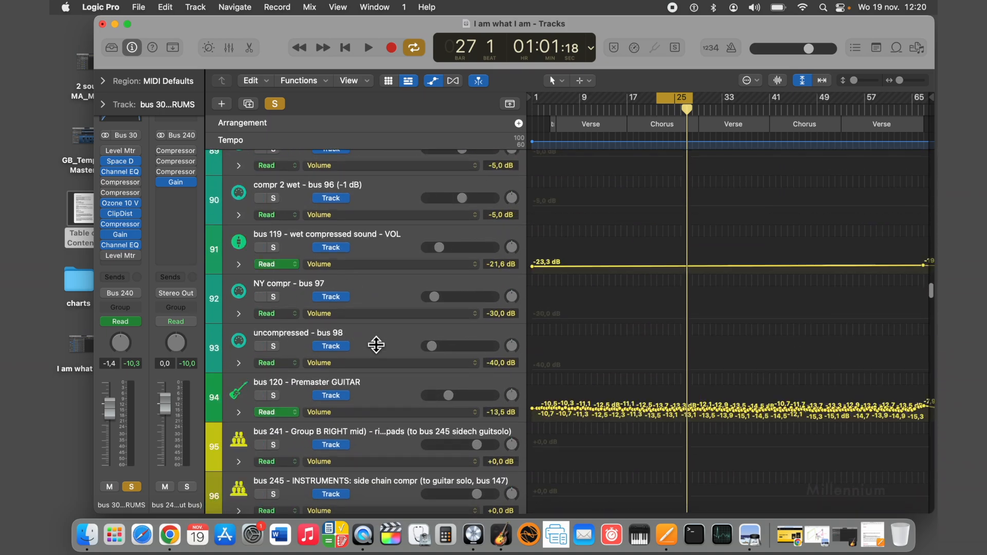
{"action": "scroll", "coordinate": [377, 345], "scroll_direction": "down", "scroll_amount": 20}
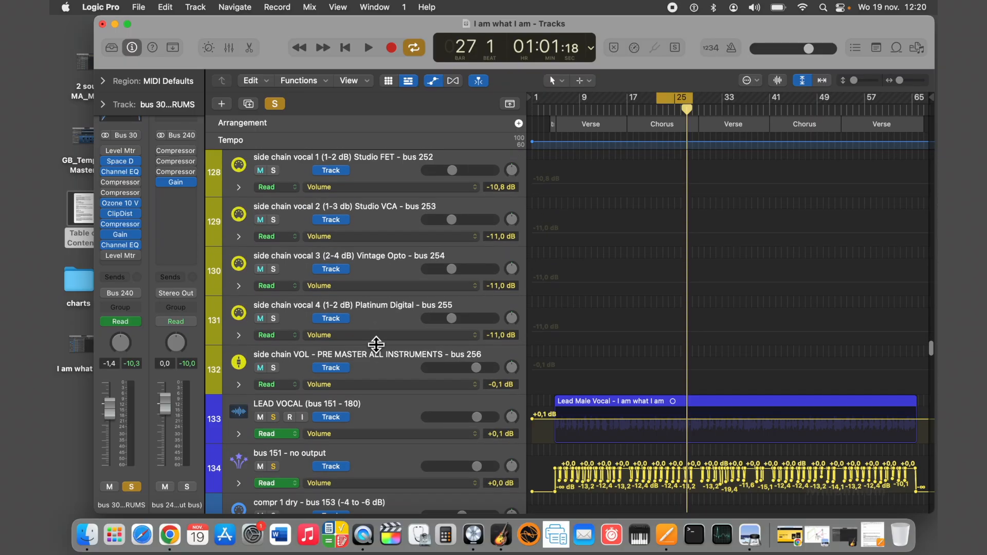
{"action": "scroll", "coordinate": [376, 345], "scroll_direction": "down", "scroll_amount": 20}
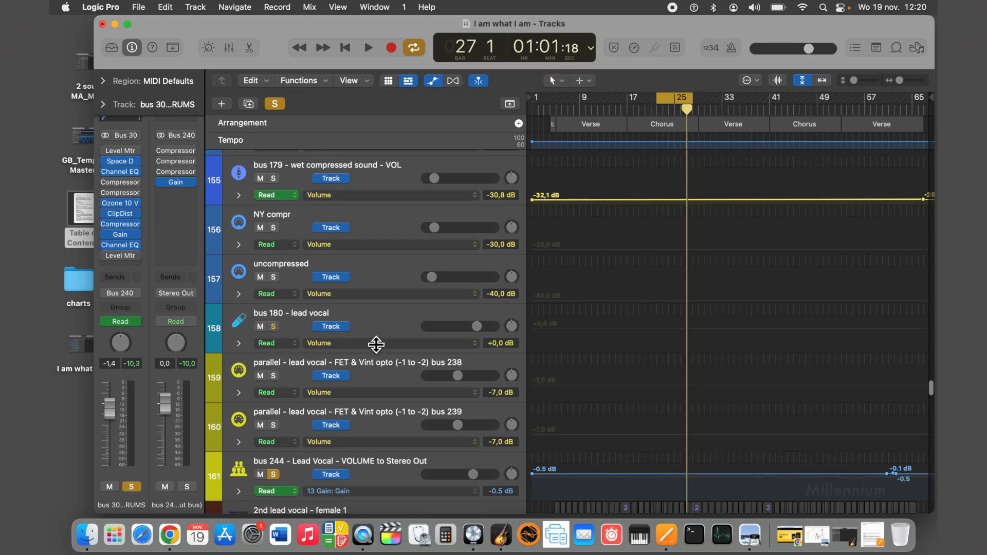
{"action": "scroll", "coordinate": [376, 345], "scroll_direction": "down", "scroll_amount": 3}
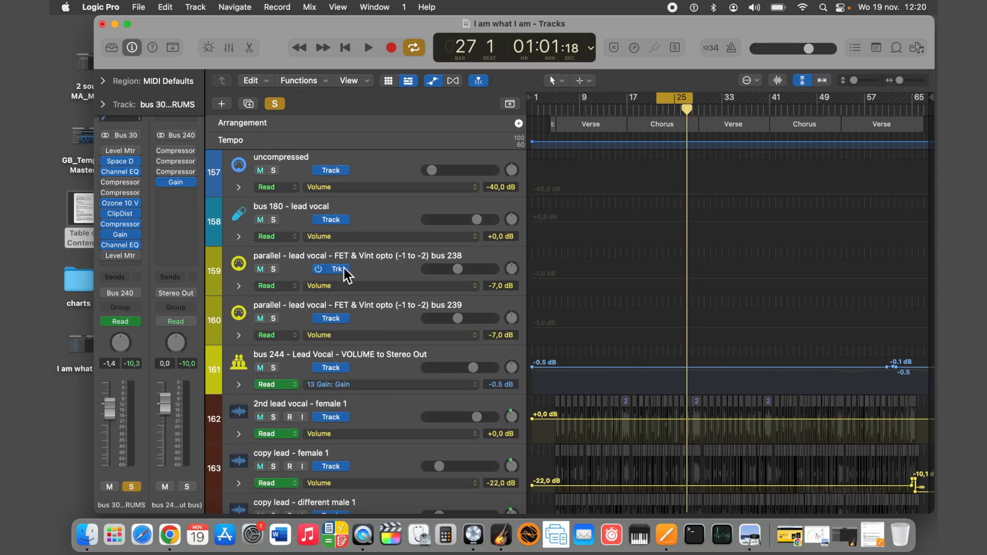
Solo bus 60 - Premaster BASS alongside bus 30 - Premaster DRUMS and play the two together.
{"action": "scroll", "coordinate": [345, 272], "scroll_direction": "up", "scroll_amount": 20}
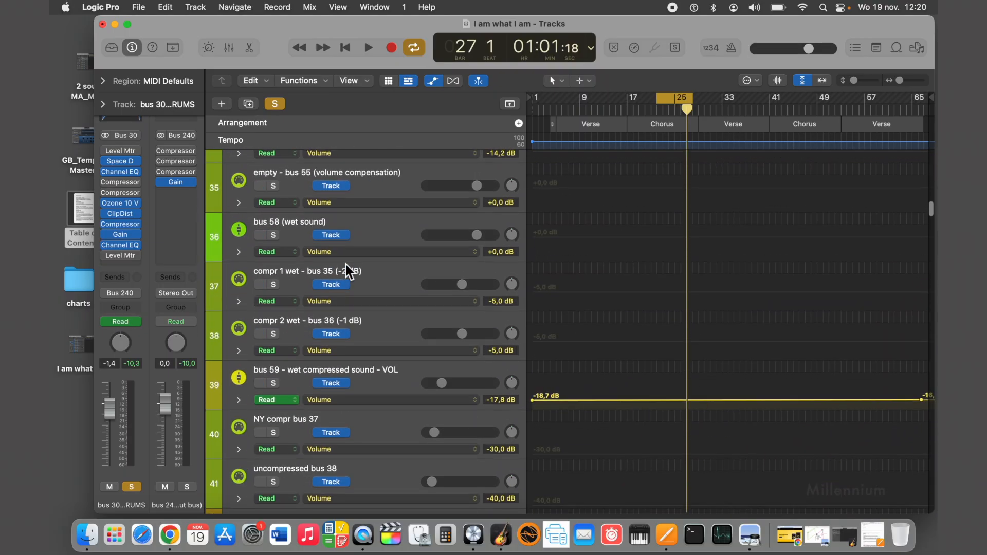
{"action": "scroll", "coordinate": [348, 271], "scroll_direction": "down", "scroll_amount": 3}
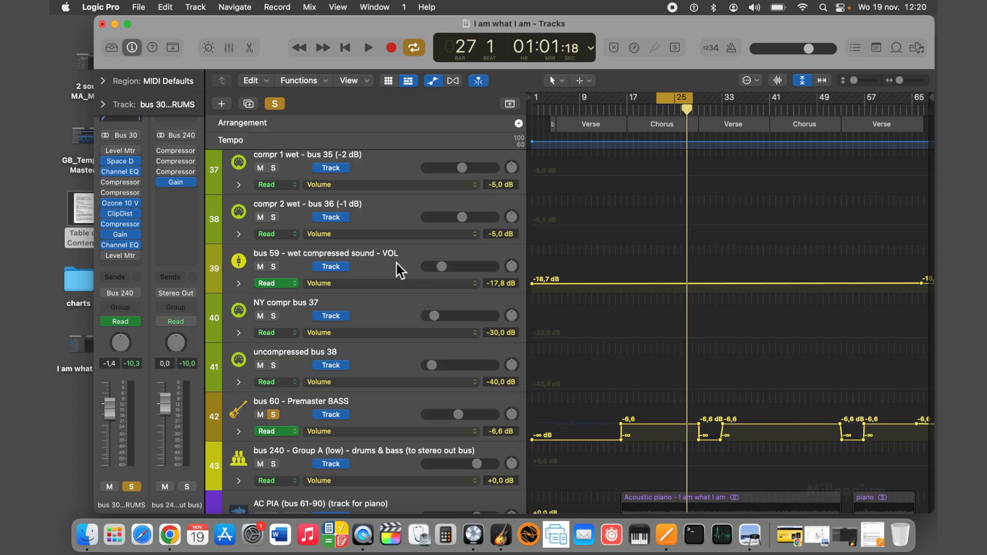
{"action": "scroll", "coordinate": [395, 262], "scroll_direction": "up", "scroll_amount": 20}
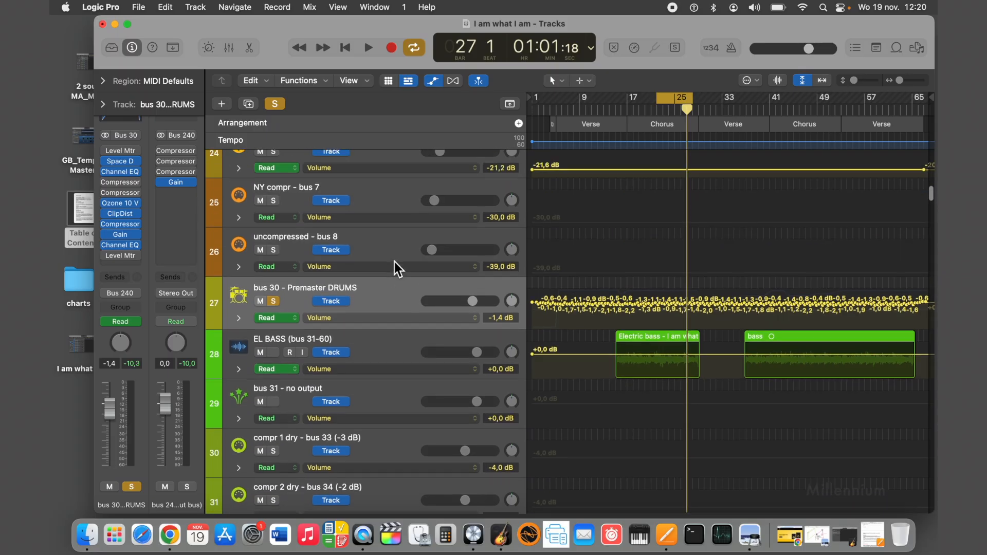
{"action": "scroll", "coordinate": [395, 261], "scroll_direction": "up", "scroll_amount": 3}
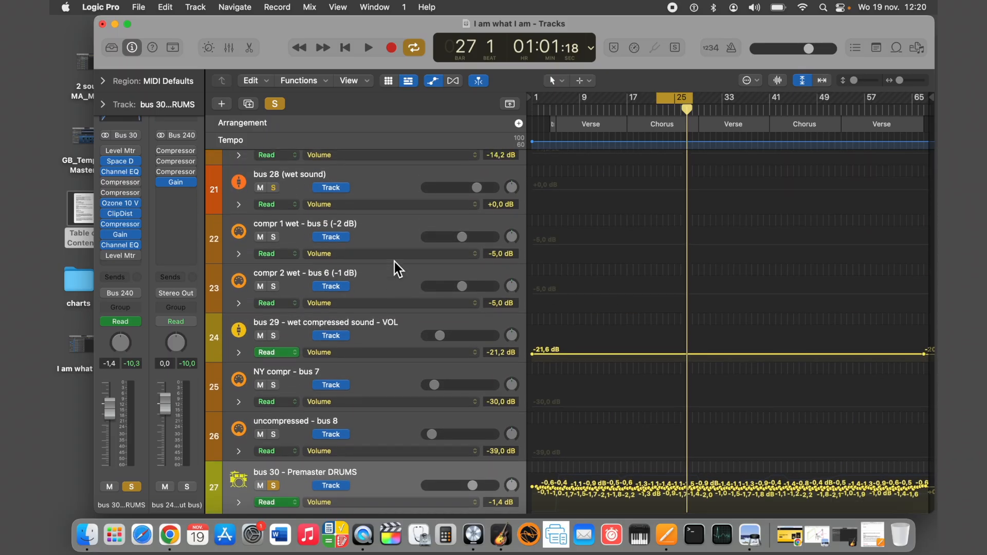
{"action": "scroll", "coordinate": [394, 261], "scroll_direction": "down", "scroll_amount": 4}
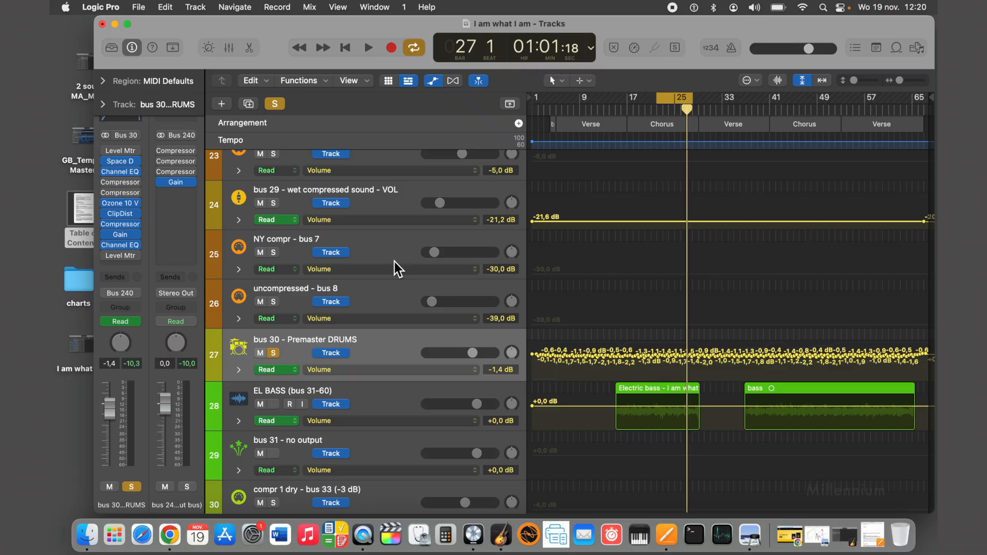
{"action": "left_click", "coordinate": [369, 48]}
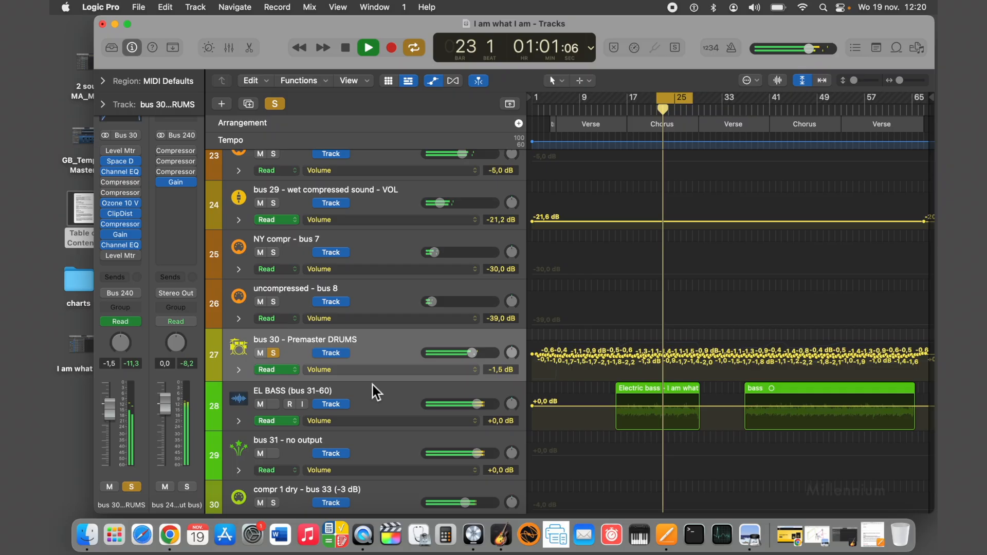
Open the Compressor on the EL BASS track and examine its threshold, ratio and side-chain filter frequency during playback.
{"action": "left_click", "coordinate": [370, 399]}
{"action": "left_click", "coordinate": [122, 251]}
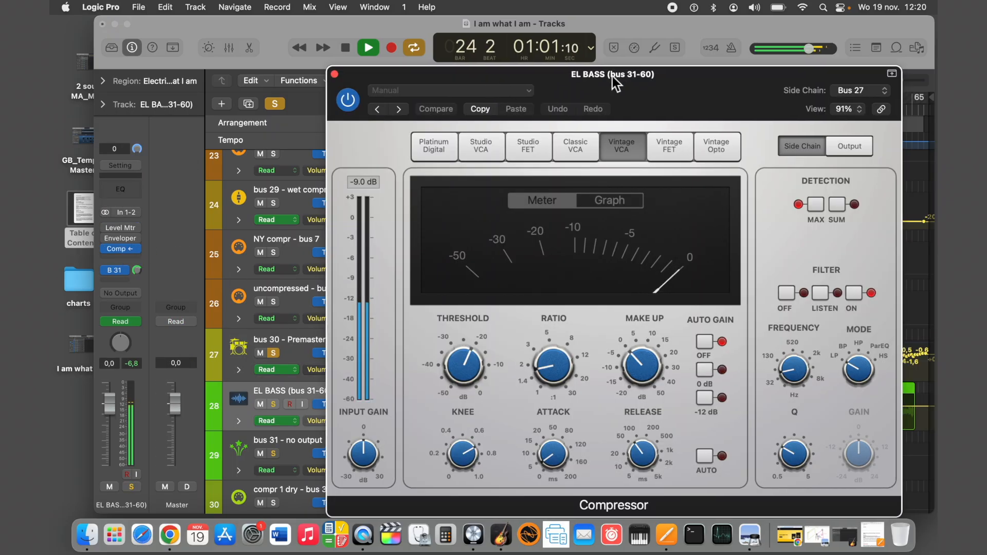
{"action": "left_click_drag", "start_coordinate": [613, 77], "coordinate": [449, 49]}
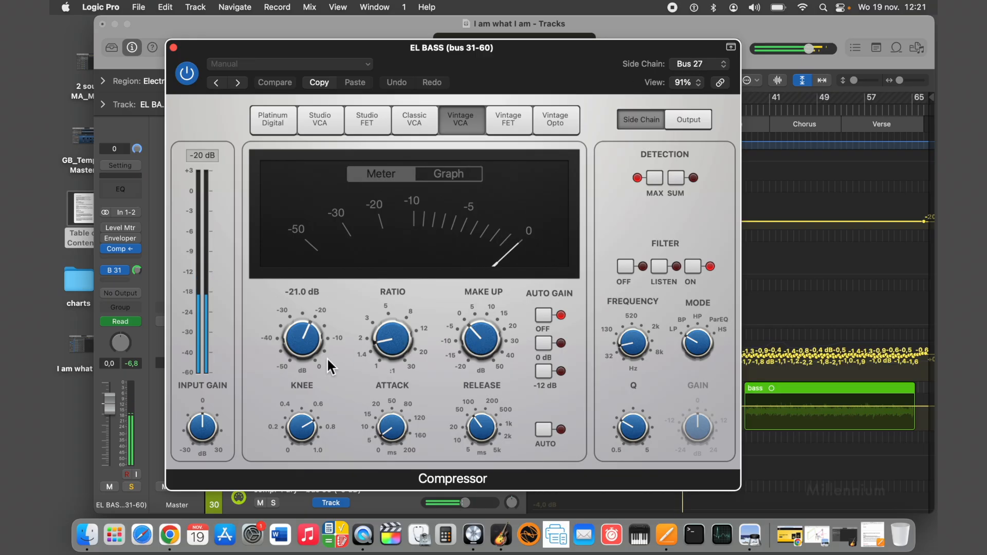
{"action": "mouse_move", "coordinate": [383, 328]}
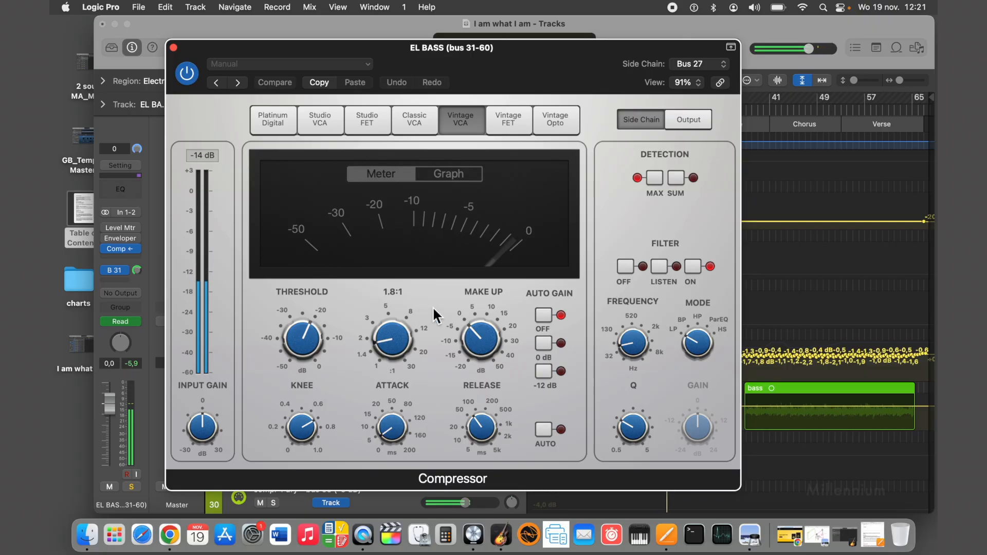
{"action": "mouse_move", "coordinate": [627, 329]}
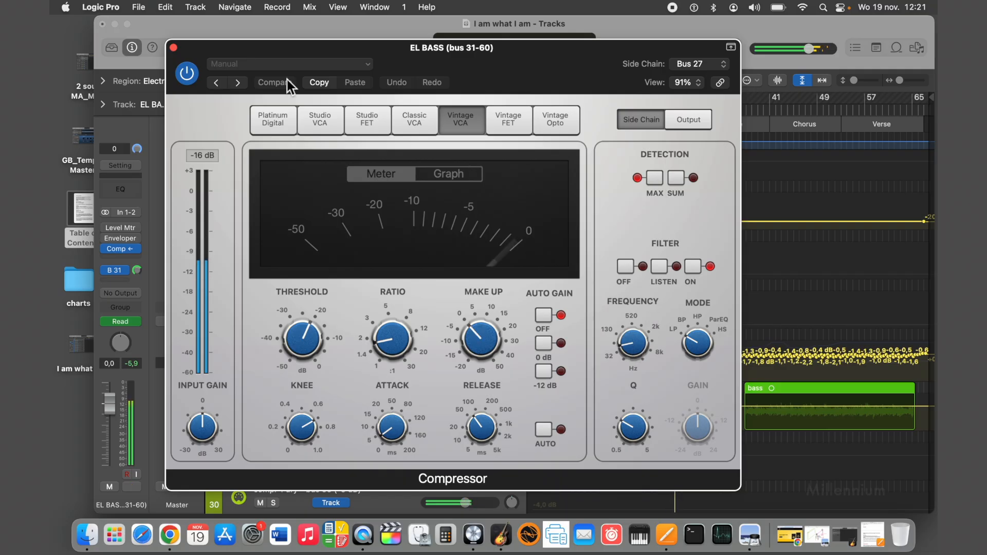
{"action": "left_click_drag", "start_coordinate": [200, 47], "coordinate": [202, 100]}
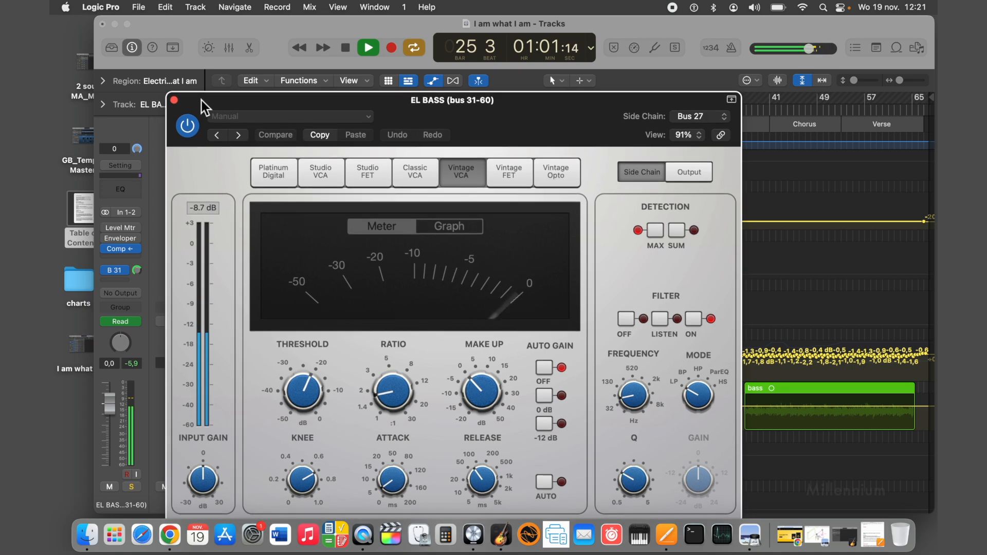
Close the EL BASS Compressor and leave playback stopped at bar 22, the start of the cycle range.
{"action": "left_click", "coordinate": [346, 47]}
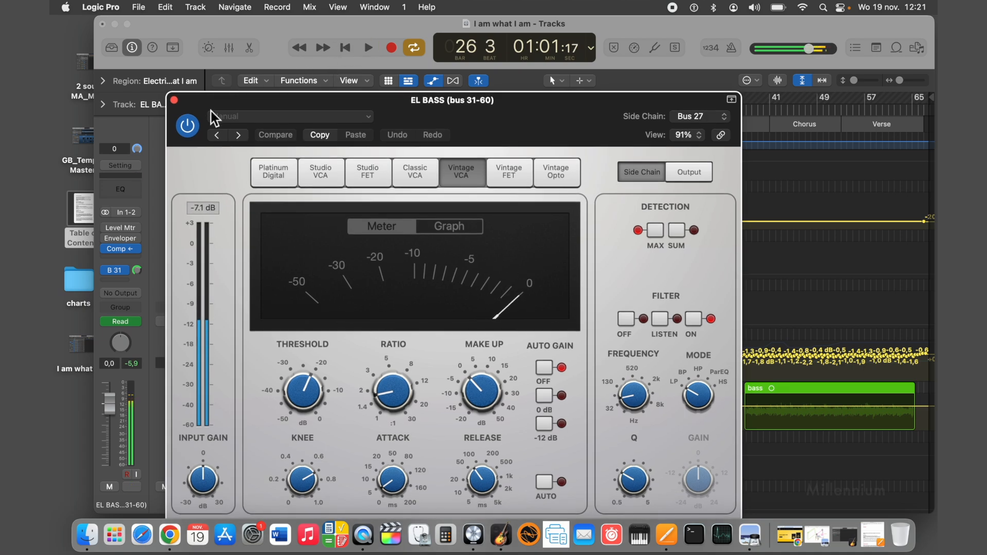
{"action": "left_click", "coordinate": [174, 100]}
{"action": "left_click", "coordinate": [354, 48]}
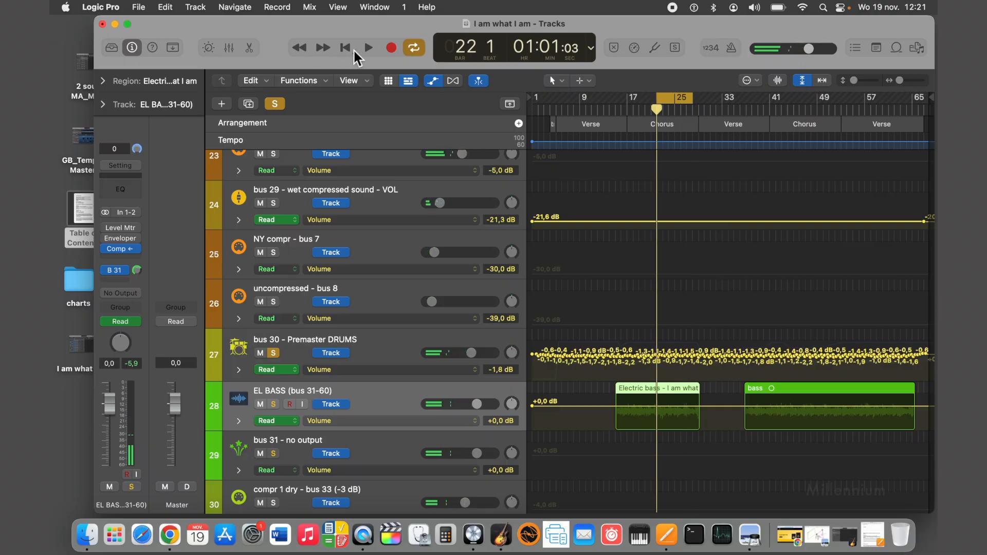
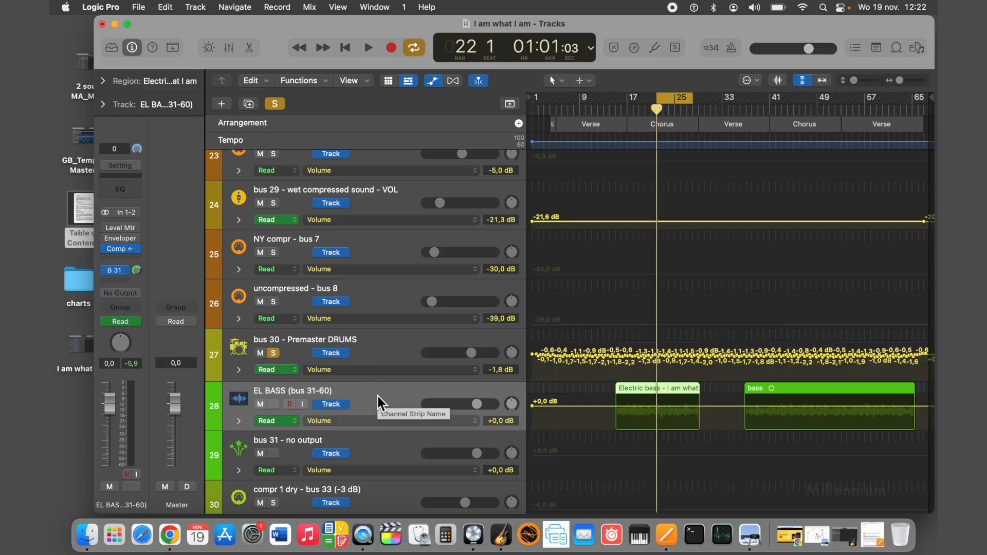
Clear the solos on the drum and bass tracks and return the playhead to bar 1.
{"action": "scroll", "coordinate": [378, 397], "scroll_direction": "down", "scroll_amount": 5}
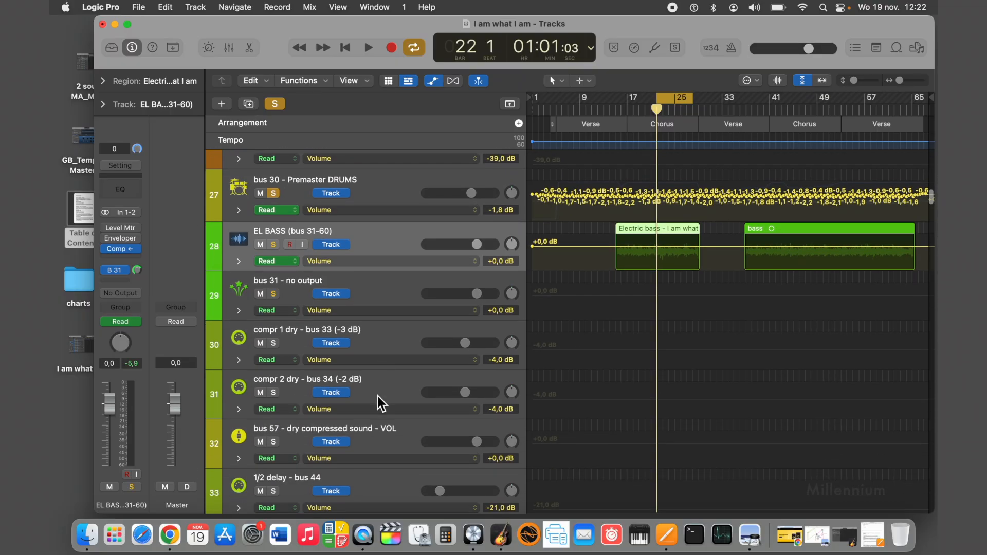
{"action": "scroll", "coordinate": [378, 396], "scroll_direction": "down", "scroll_amount": 20}
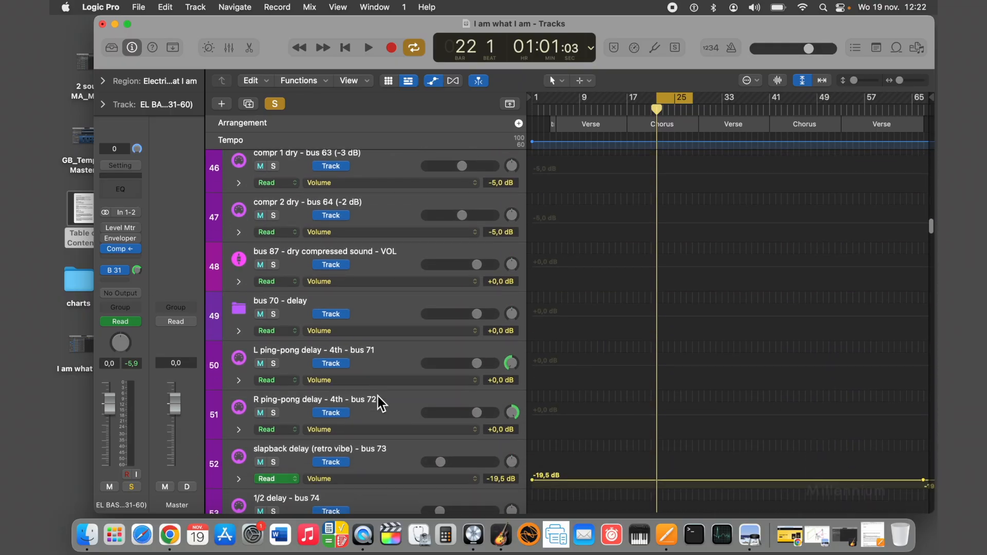
{"action": "scroll", "coordinate": [378, 397], "scroll_direction": "down", "scroll_amount": 20}
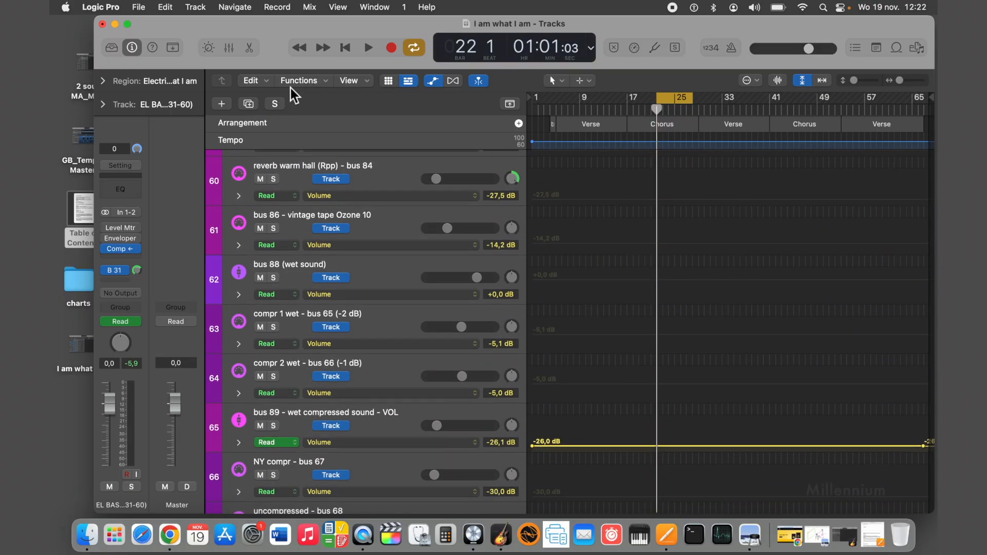
{"action": "left_click", "coordinate": [345, 48]}
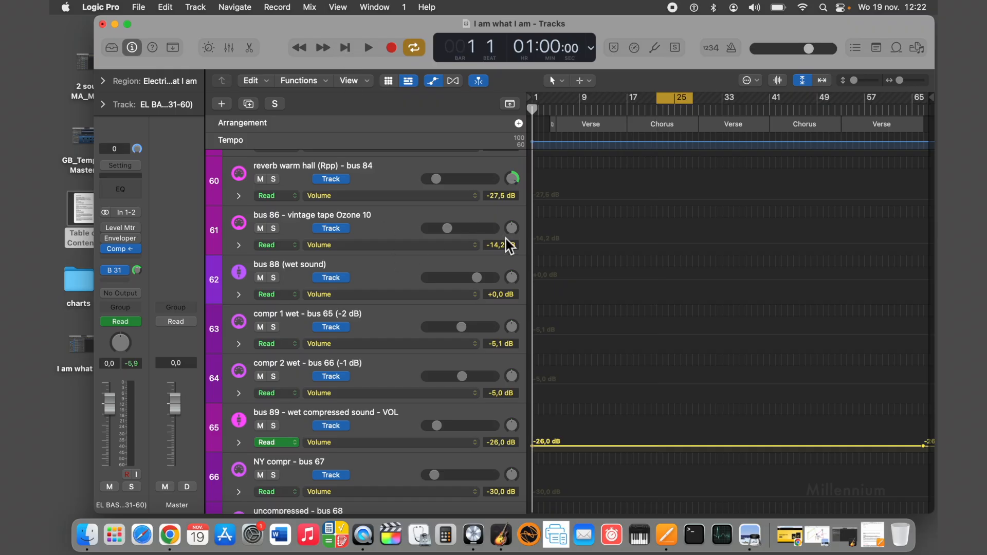
Look through the track list from the delay and reverb buses past guitar and vocals to the tracks following bus 220 - Premaster BACKING VOCALS.
{"action": "scroll", "coordinate": [383, 210], "scroll_direction": "up", "scroll_amount": 10}
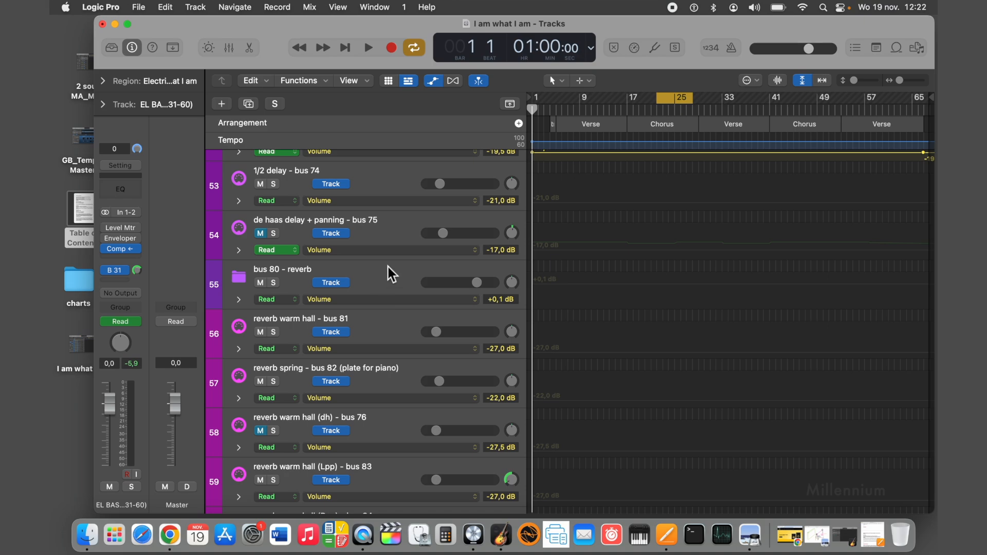
{"action": "scroll", "coordinate": [387, 265], "scroll_direction": "up", "scroll_amount": 4}
{"action": "scroll", "coordinate": [387, 266], "scroll_direction": "down", "scroll_amount": 6}
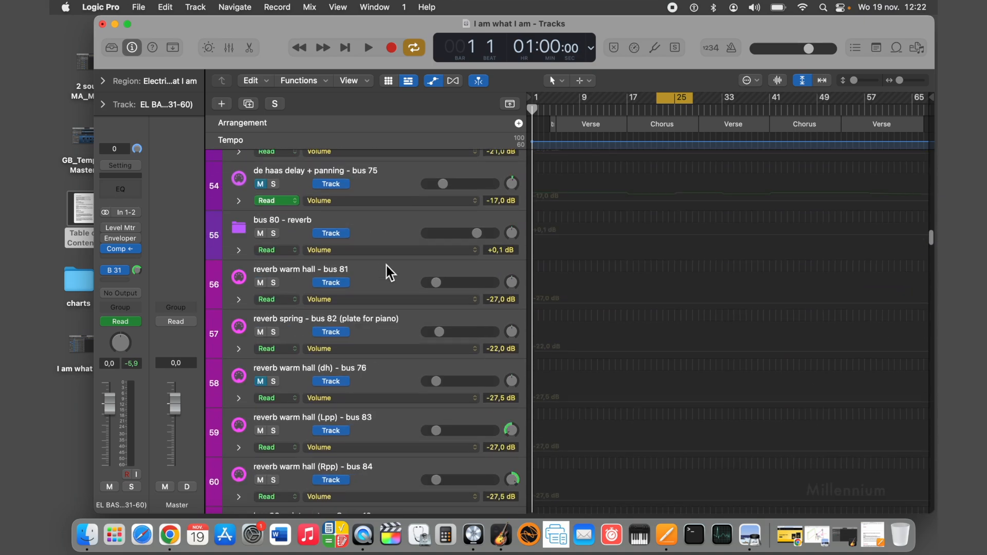
{"action": "scroll", "coordinate": [387, 266], "scroll_direction": "down", "scroll_amount": 14}
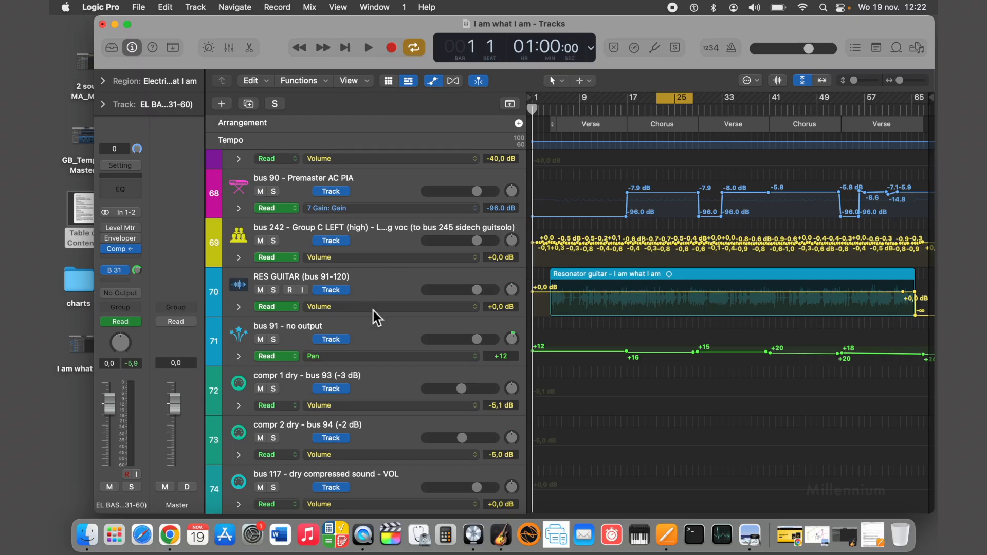
{"action": "scroll", "coordinate": [380, 325], "scroll_direction": "down", "scroll_amount": 20}
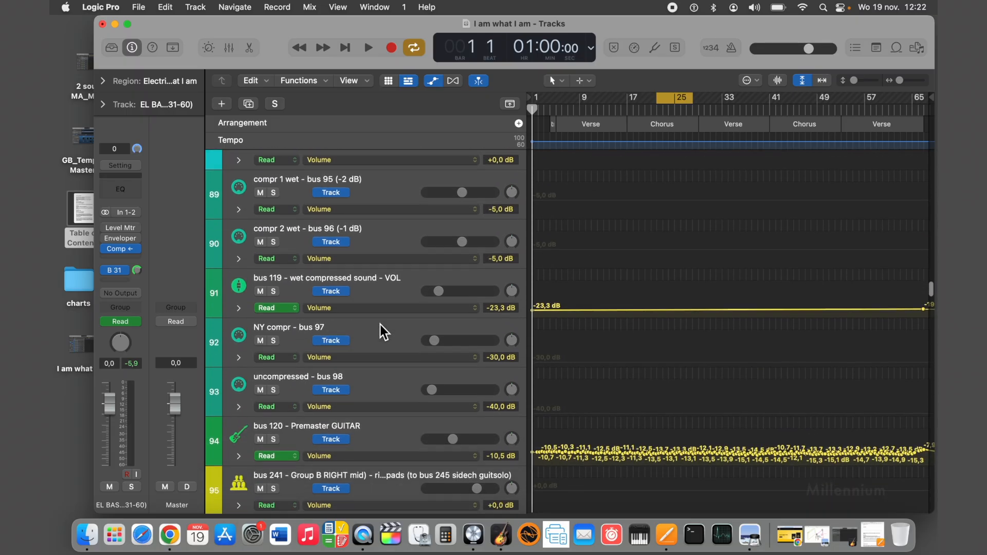
{"action": "scroll", "coordinate": [381, 325], "scroll_direction": "down", "scroll_amount": 20}
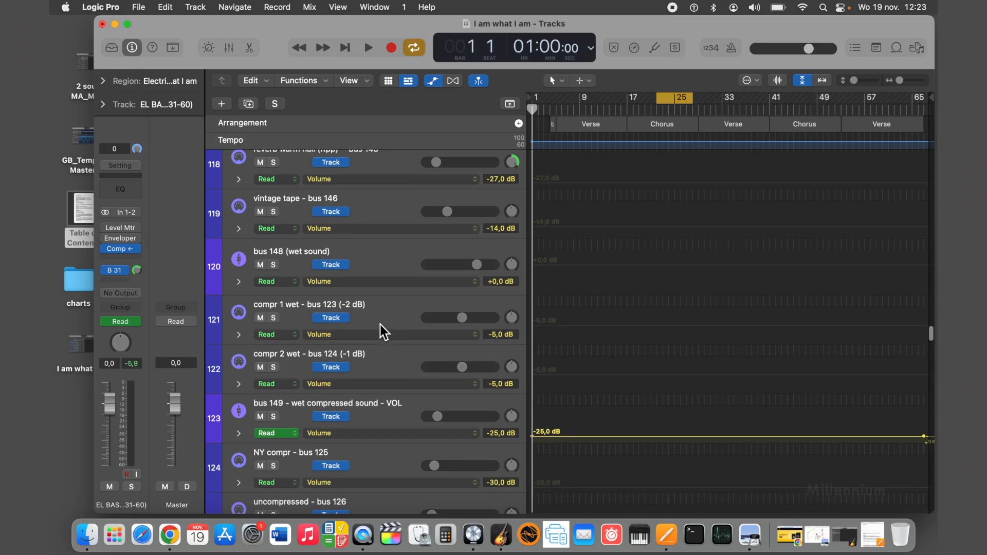
{"action": "scroll", "coordinate": [380, 325], "scroll_direction": "down", "scroll_amount": 15}
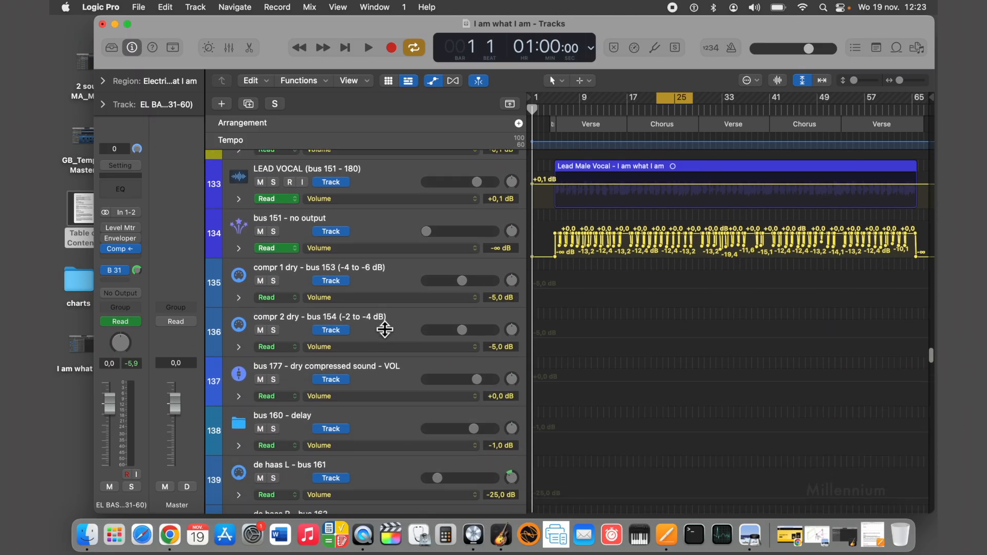
{"action": "scroll", "coordinate": [385, 329], "scroll_direction": "down", "scroll_amount": 17}
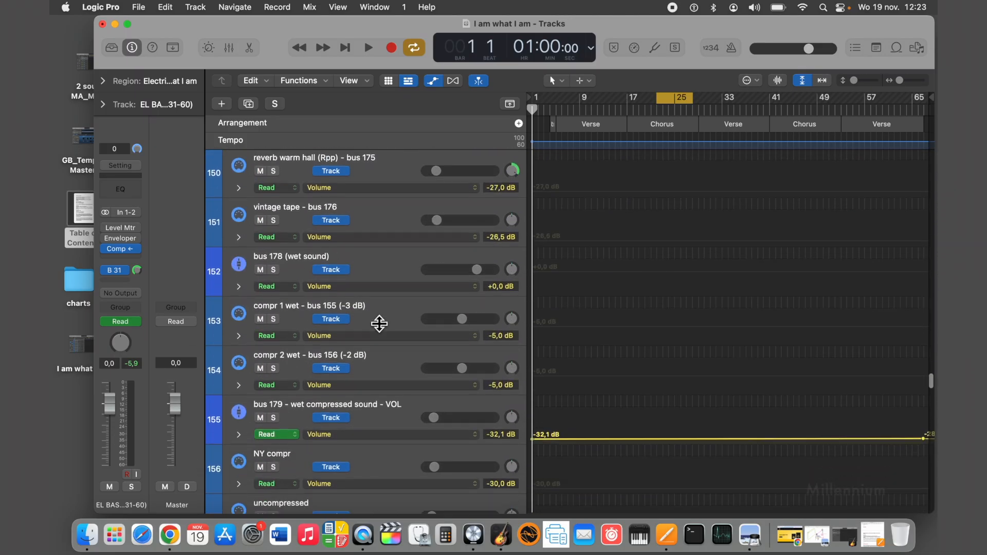
{"action": "scroll", "coordinate": [380, 324], "scroll_direction": "down", "scroll_amount": 12}
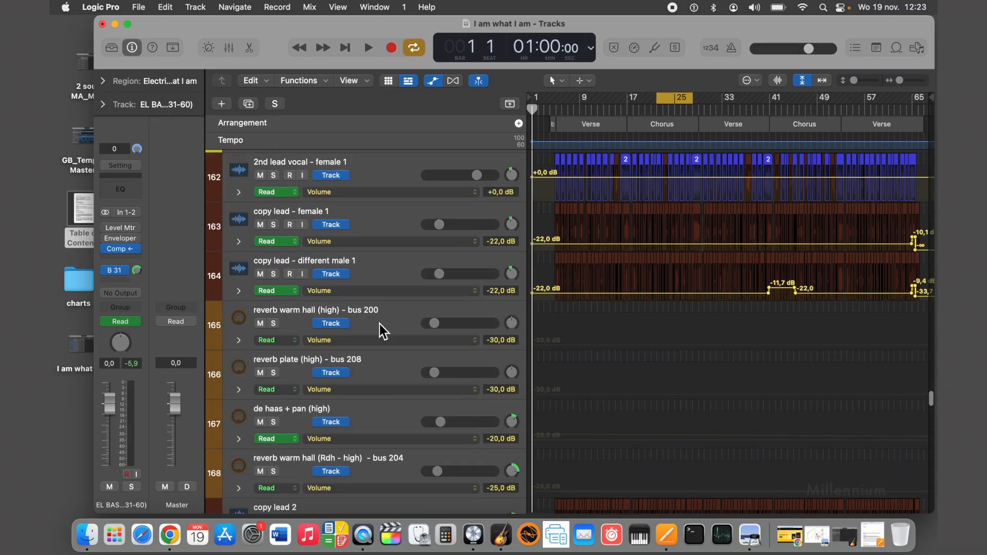
{"action": "scroll", "coordinate": [380, 324], "scroll_direction": "down", "scroll_amount": 18}
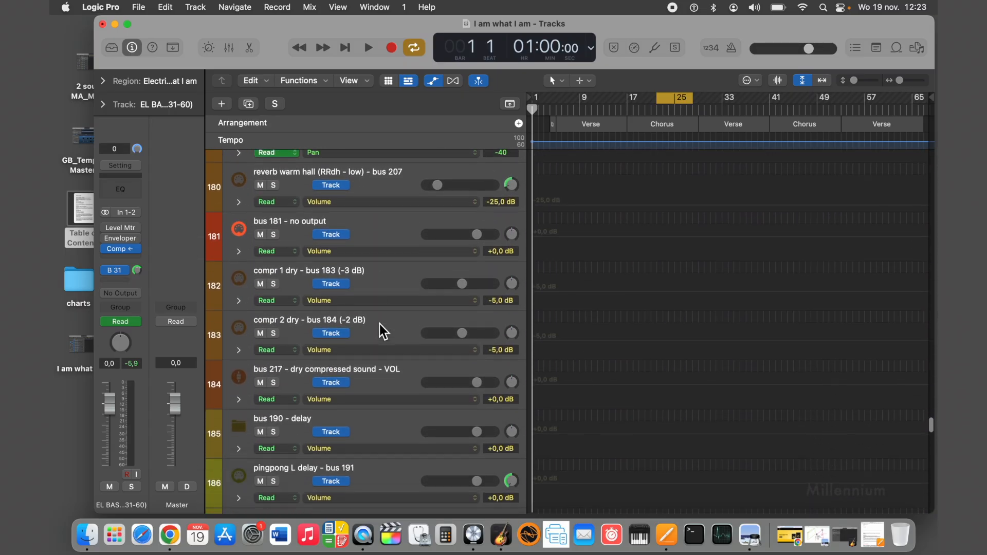
{"action": "scroll", "coordinate": [380, 325], "scroll_direction": "down", "scroll_amount": 14}
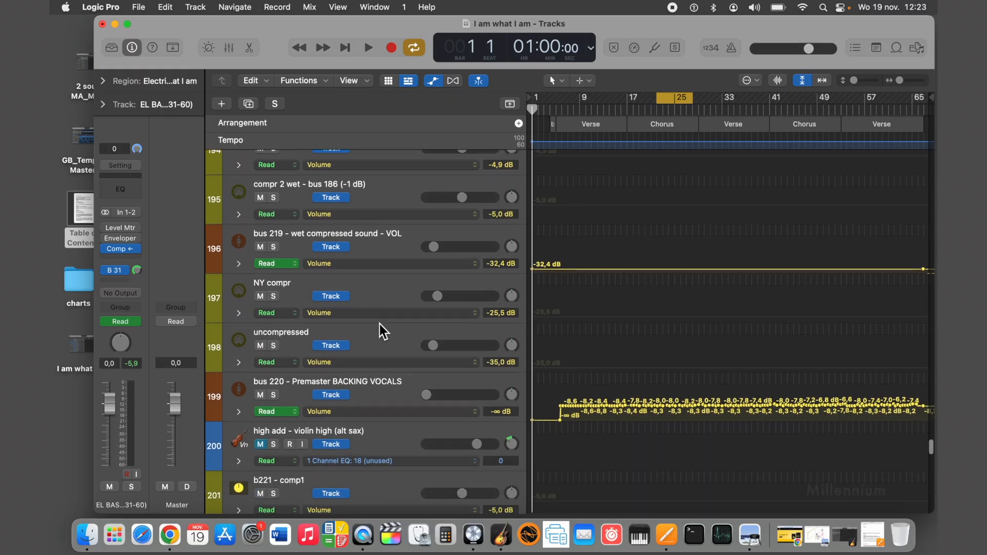
{"action": "scroll", "coordinate": [380, 325], "scroll_direction": "down", "scroll_amount": 5}
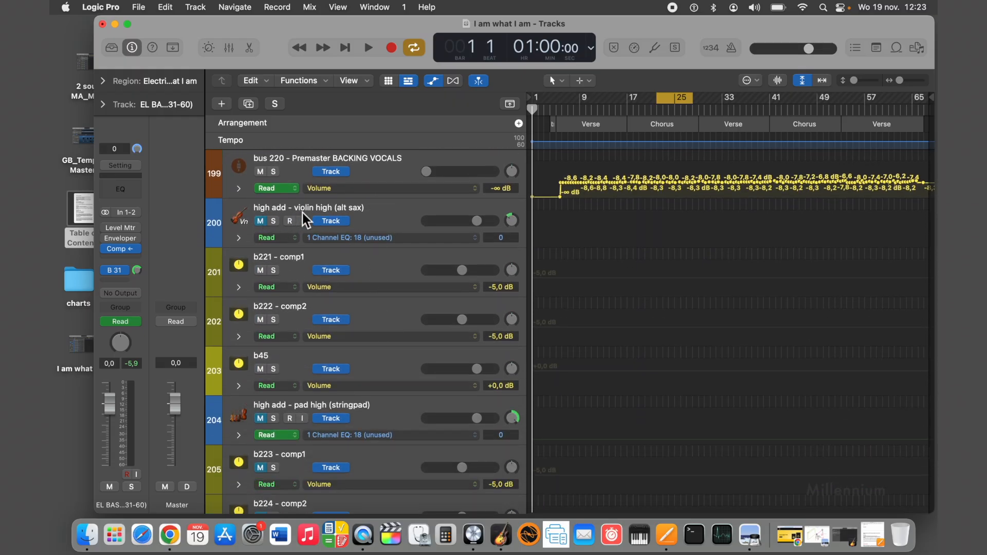
Look over the additional string tracks: violin high, pad high, violin low, viola and fiddle.
{"action": "scroll", "coordinate": [381, 287], "scroll_direction": "down", "scroll_amount": 2}
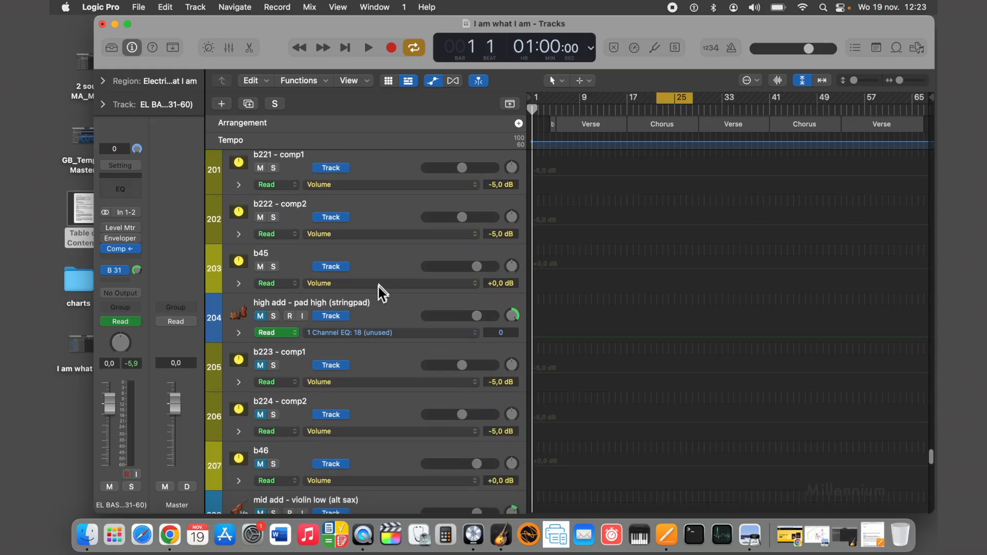
{"action": "scroll", "coordinate": [355, 308], "scroll_direction": "down", "scroll_amount": 4}
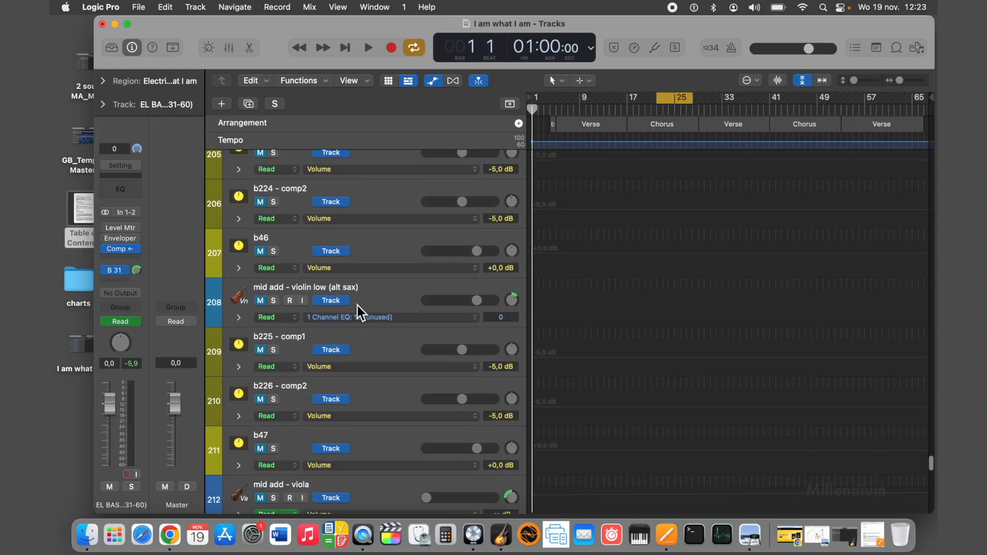
{"action": "scroll", "coordinate": [368, 396], "scroll_direction": "down", "scroll_amount": 2}
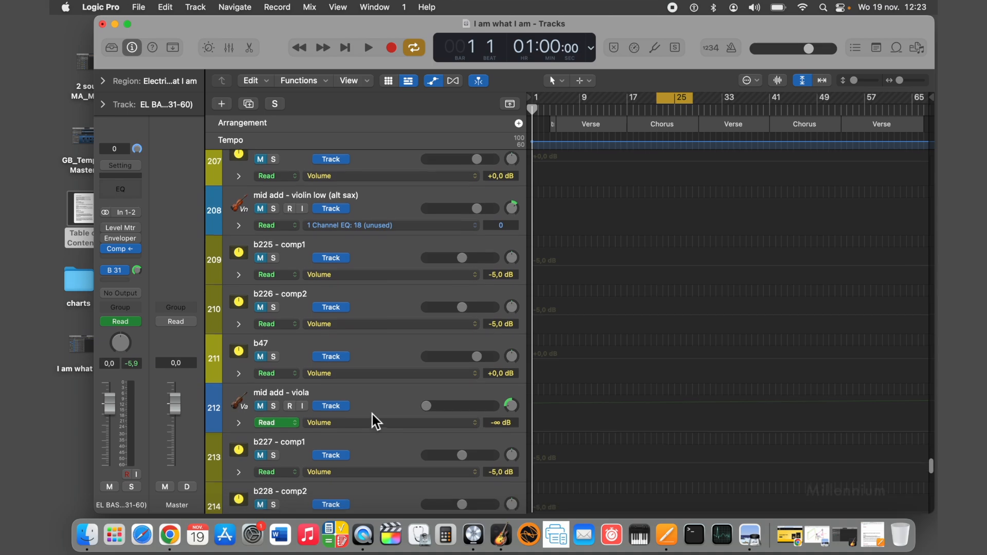
{"action": "scroll", "coordinate": [381, 414], "scroll_direction": "down", "scroll_amount": 4}
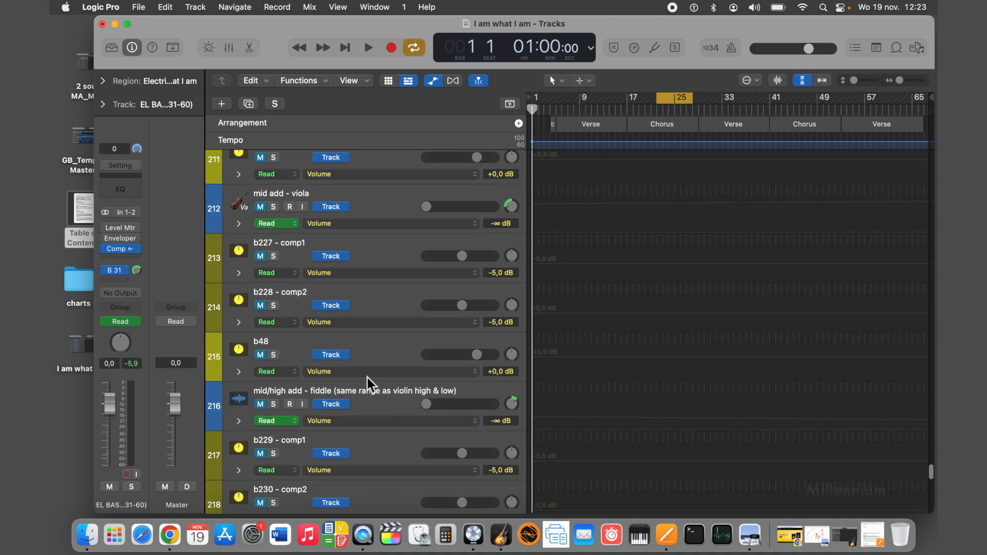
{"action": "scroll", "coordinate": [360, 334], "scroll_direction": "up", "scroll_amount": 2}
{"action": "scroll", "coordinate": [348, 246], "scroll_direction": "up", "scroll_amount": 10}
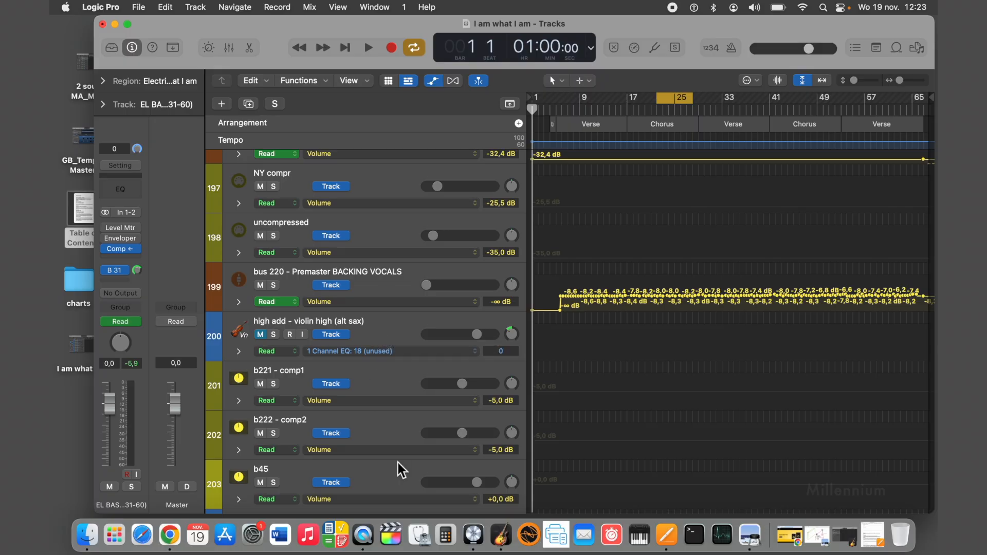
Check the pan value of the high add - violin high (alt sax) track.
{"action": "scroll", "coordinate": [397, 462], "scroll_direction": "down", "scroll_amount": 2}
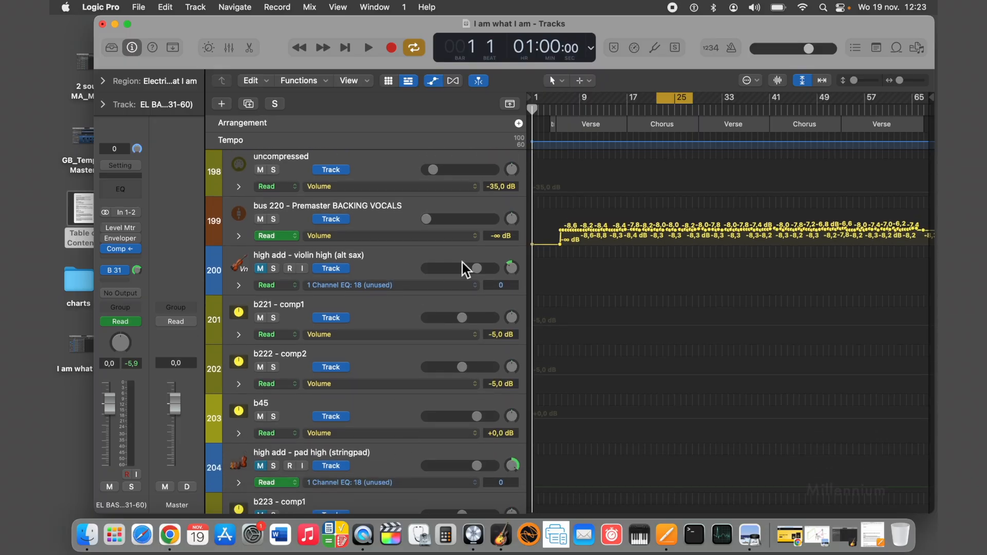
{"action": "left_click_drag", "start_coordinate": [511, 269], "coordinate": [511, 267]}
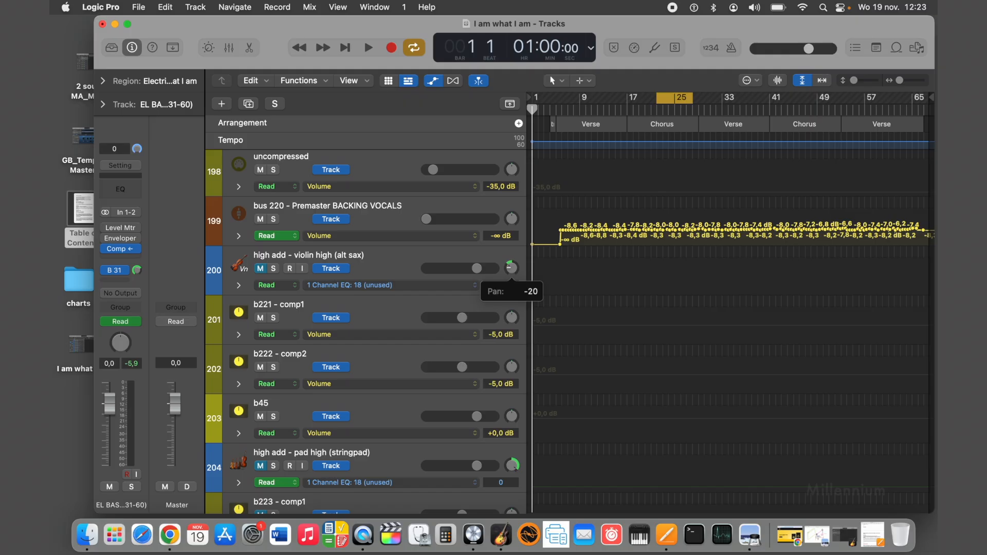
{"action": "left_click", "coordinate": [510, 268]}
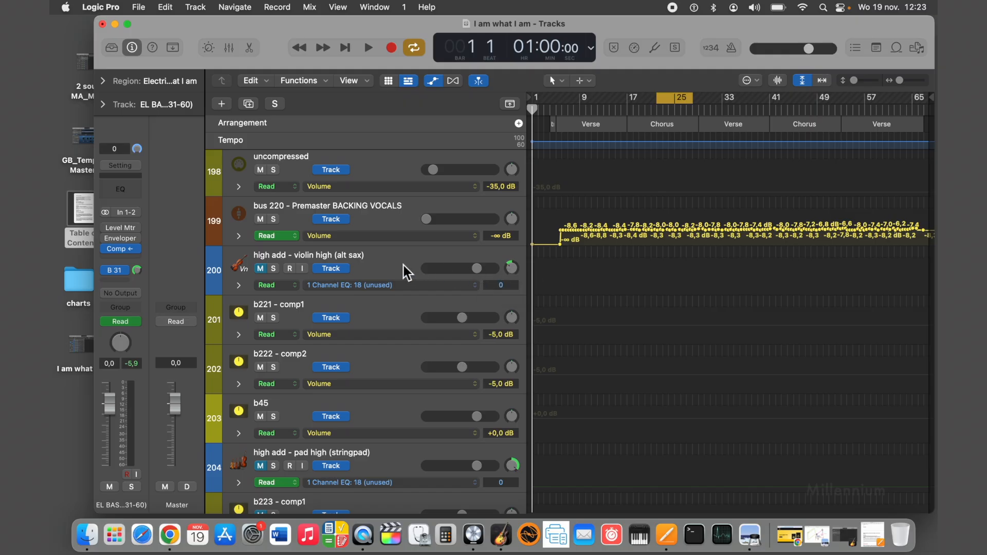
Check the panning of the remaining add tracks: pad high, violin low, viola and cello.
{"action": "scroll", "coordinate": [400, 263], "scroll_direction": "down", "scroll_amount": 5}
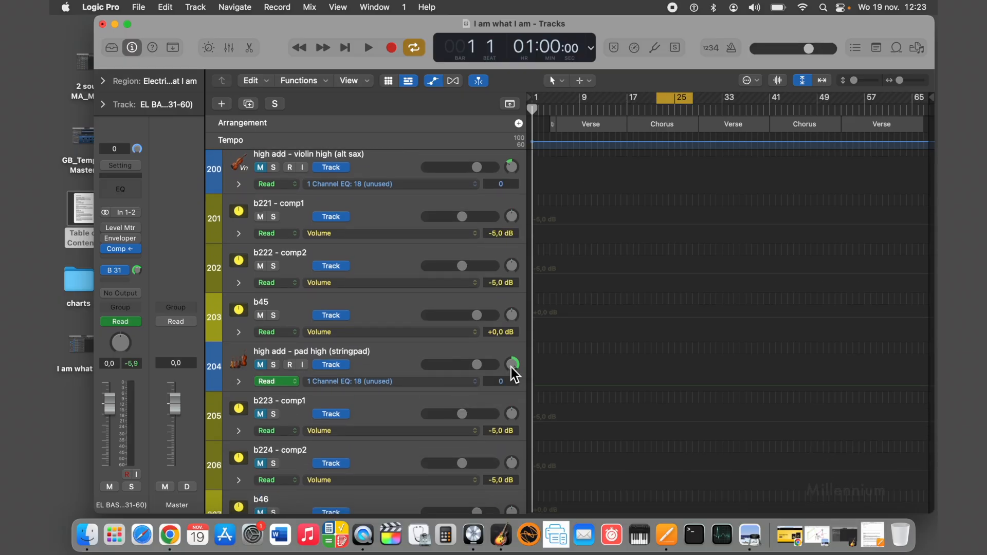
{"action": "scroll", "coordinate": [486, 364], "scroll_direction": "down", "scroll_amount": 1}
{"action": "scroll", "coordinate": [483, 362], "scroll_direction": "down", "scroll_amount": 8}
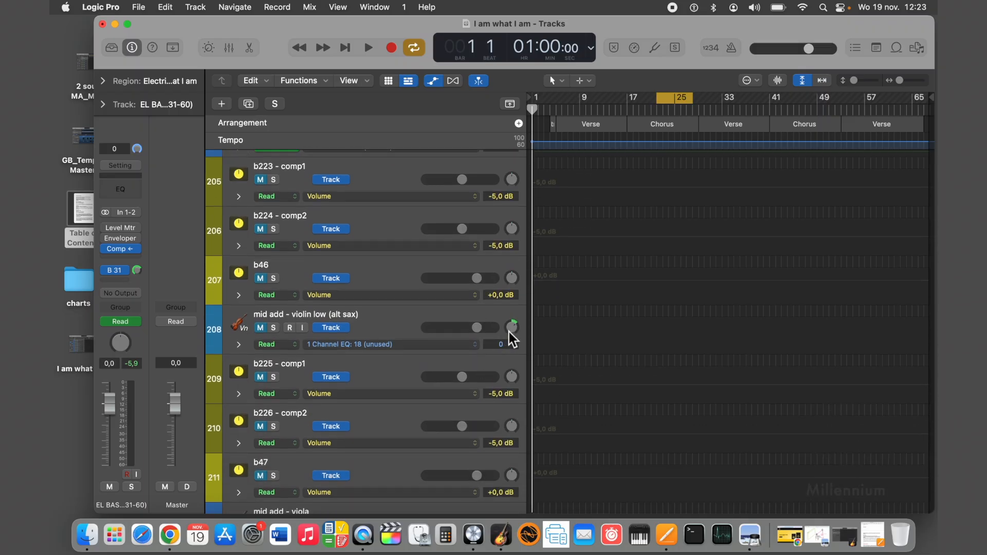
{"action": "left_click", "coordinate": [509, 330]}
{"action": "scroll", "coordinate": [509, 329], "scroll_direction": "down", "scroll_amount": 8}
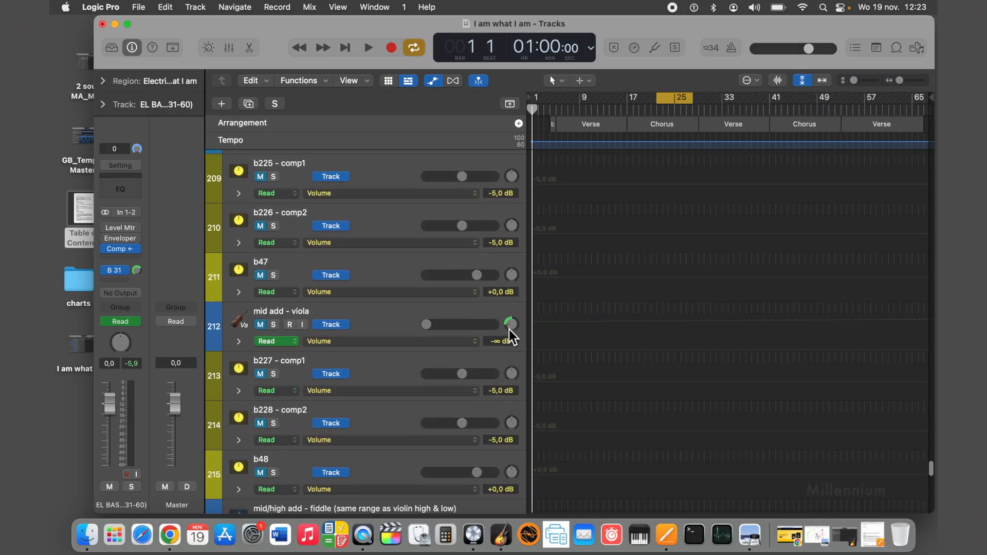
{"action": "left_click", "coordinate": [509, 329]}
{"action": "scroll", "coordinate": [509, 329], "scroll_direction": "down", "scroll_amount": 6}
{"action": "scroll", "coordinate": [510, 329], "scroll_direction": "down", "scroll_amount": 10}
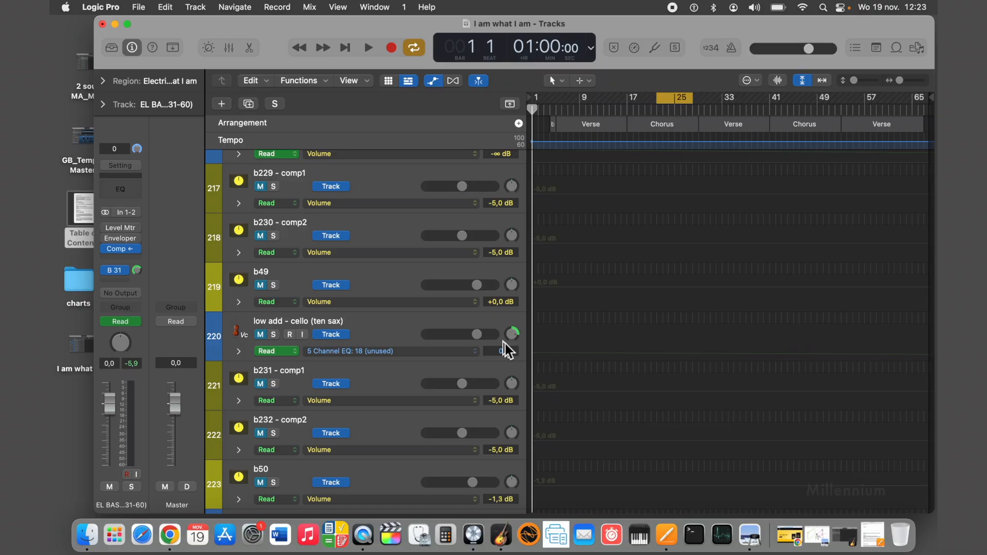
{"action": "left_click", "coordinate": [509, 337]}
Go back to the backing vocals and check the pan position of the copy lead - female 3 track.
{"action": "scroll", "coordinate": [507, 339], "scroll_direction": "up", "scroll_amount": 20}
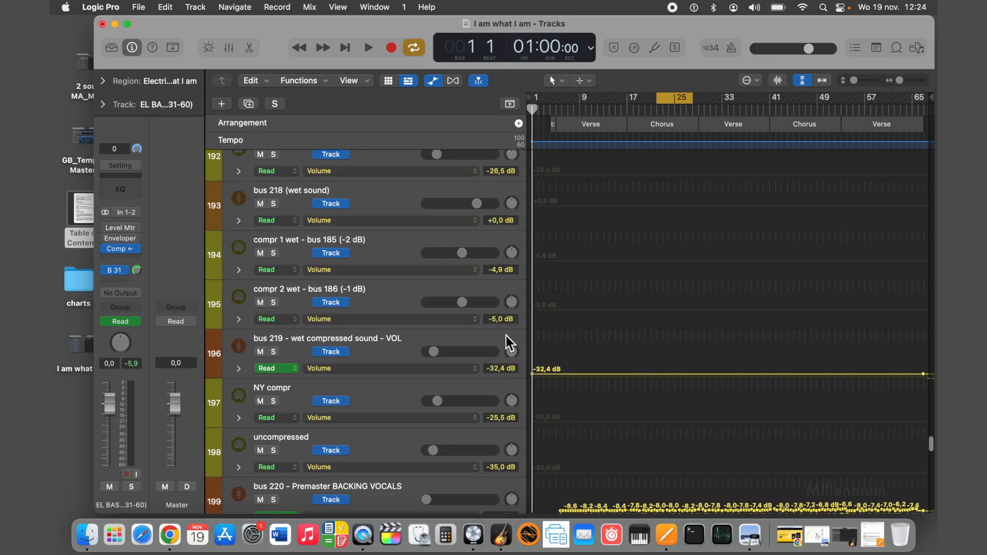
{"action": "scroll", "coordinate": [506, 336], "scroll_direction": "down", "scroll_amount": 1}
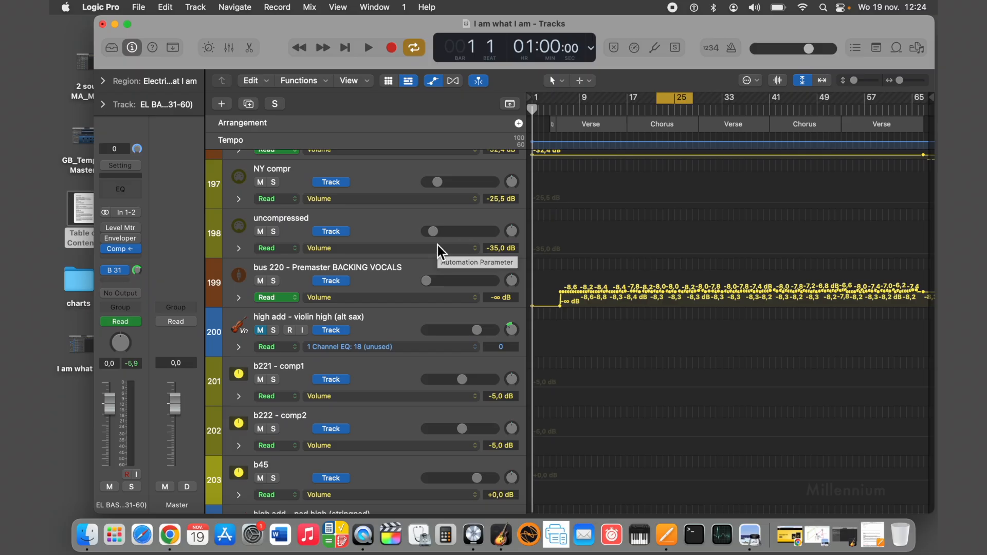
{"action": "scroll", "coordinate": [437, 245], "scroll_direction": "up", "scroll_amount": 4}
{"action": "scroll", "coordinate": [437, 245], "scroll_direction": "up", "scroll_amount": 10}
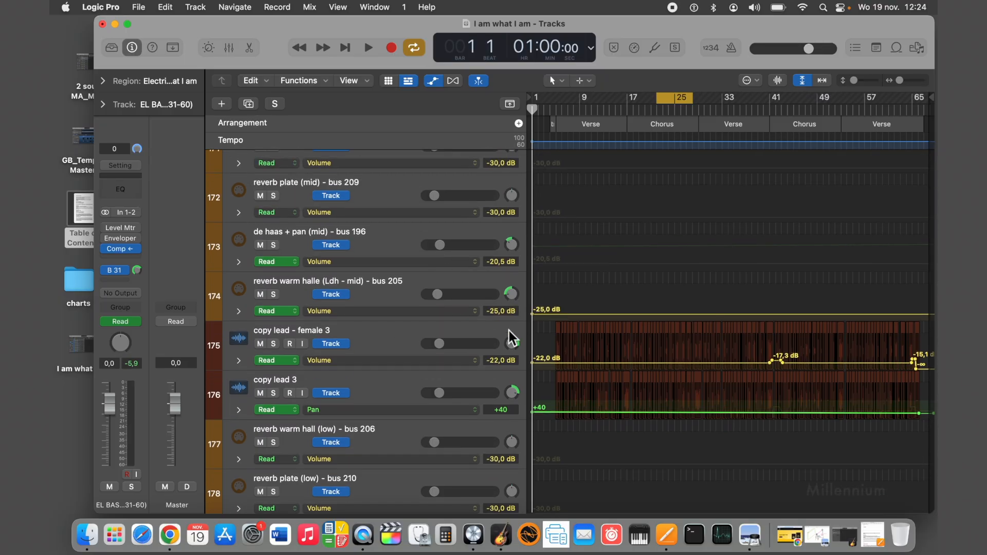
{"action": "left_click", "coordinate": [515, 349]}
Check the pan position of the copy lead - female 1 backing vocal track.
{"action": "scroll", "coordinate": [516, 350], "scroll_direction": "up", "scroll_amount": 5}
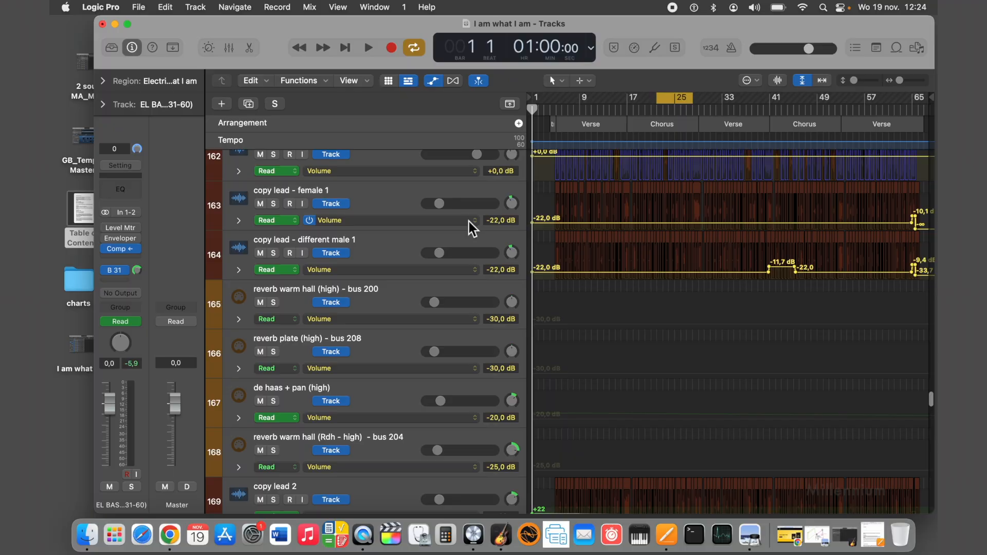
{"action": "scroll", "coordinate": [469, 222], "scroll_direction": "up", "scroll_amount": 1}
{"action": "left_click", "coordinate": [417, 213]}
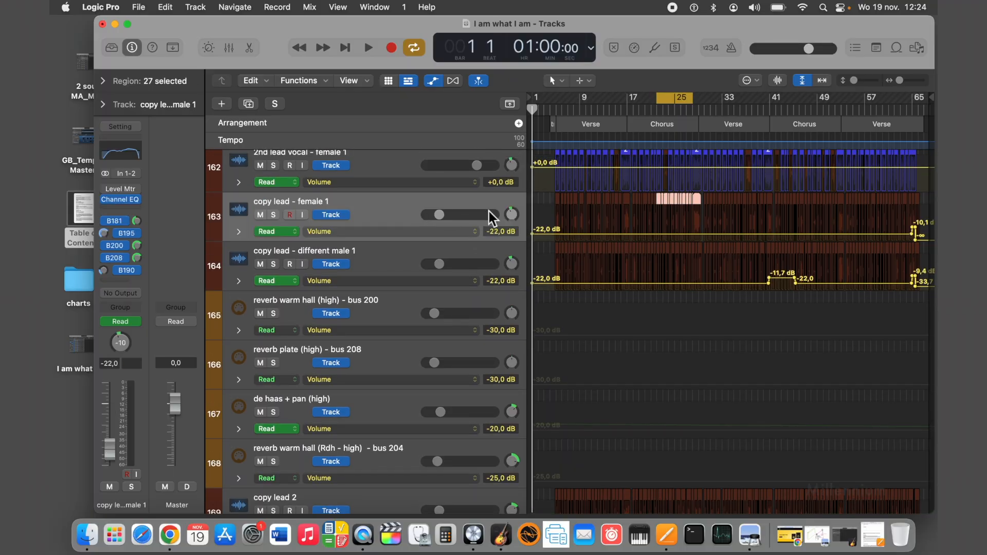
{"action": "left_click", "coordinate": [512, 215]}
{"action": "scroll", "coordinate": [508, 215], "scroll_direction": "down", "scroll_amount": 4}
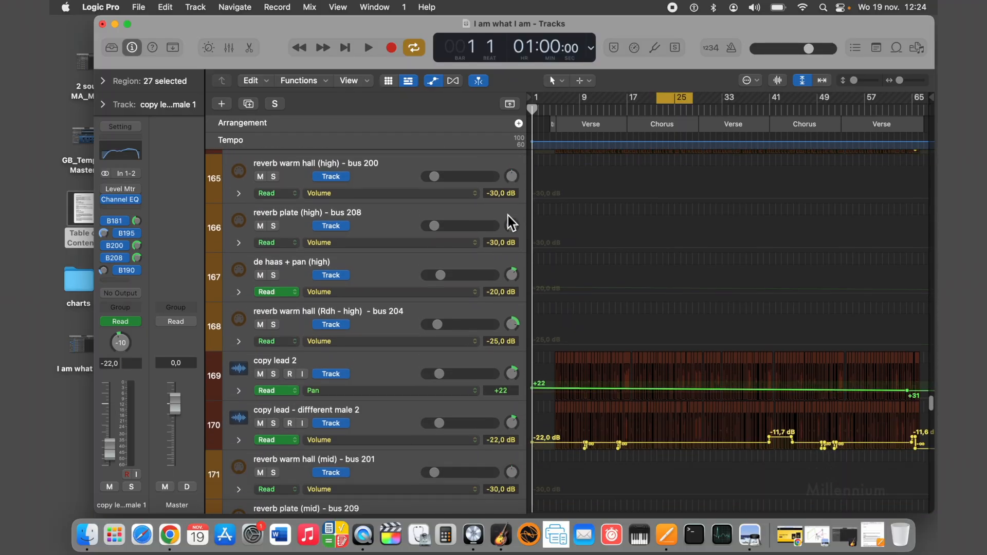
Check the pan positions of the copy lead 2 and copy lead - female 3 tracks.
{"action": "left_click", "coordinate": [513, 321]}
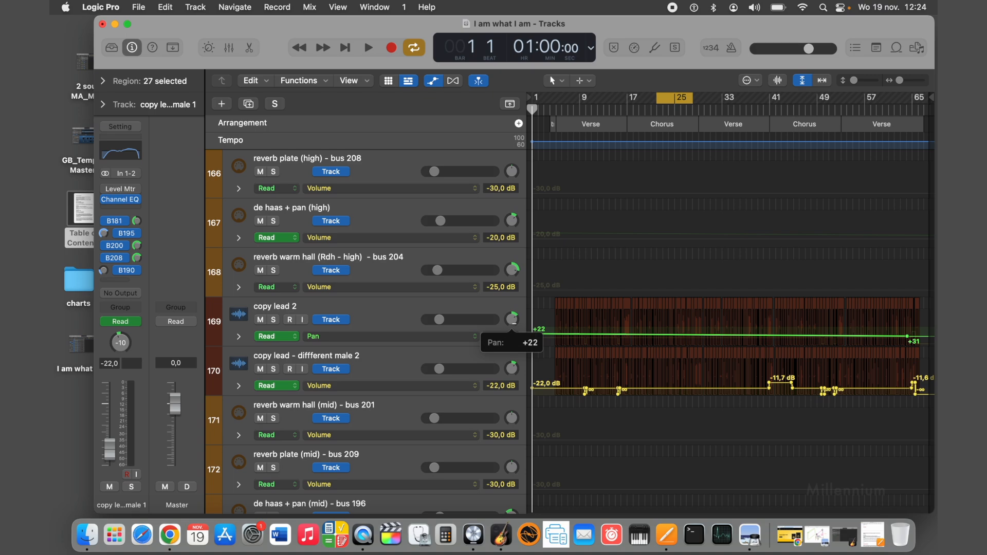
{"action": "left_click", "coordinate": [512, 319]}
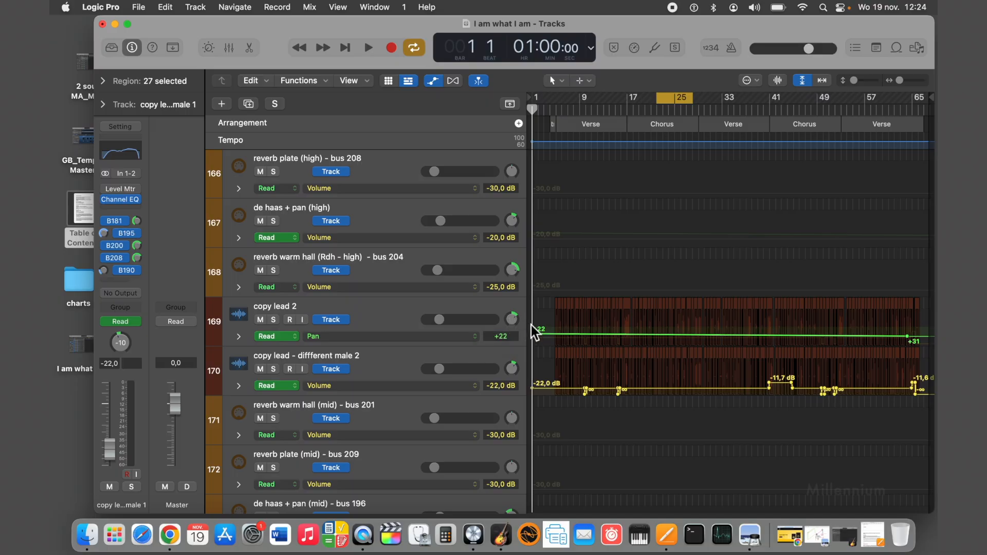
{"action": "left_click", "coordinate": [512, 319]}
{"action": "scroll", "coordinate": [514, 326], "scroll_direction": "down", "scroll_amount": 10}
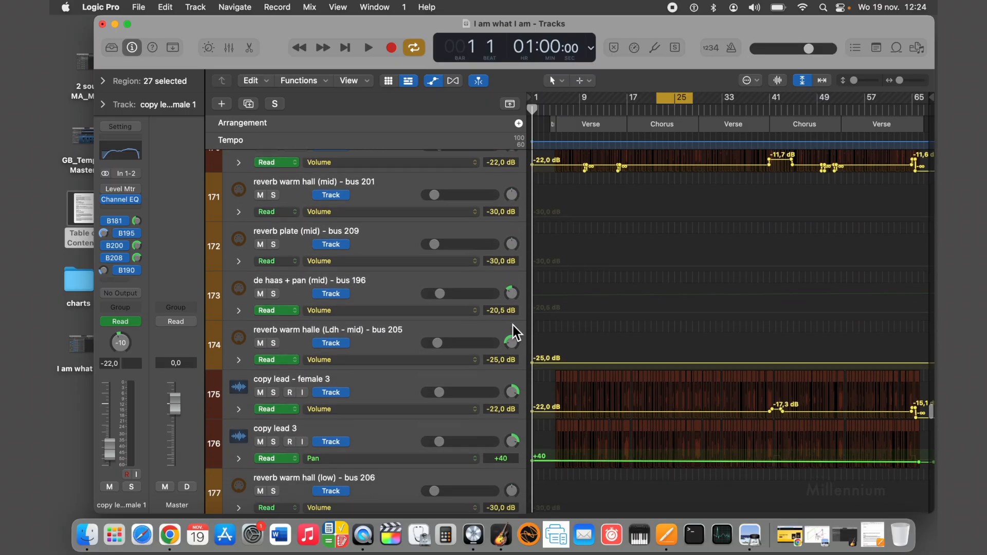
{"action": "left_click", "coordinate": [512, 343]}
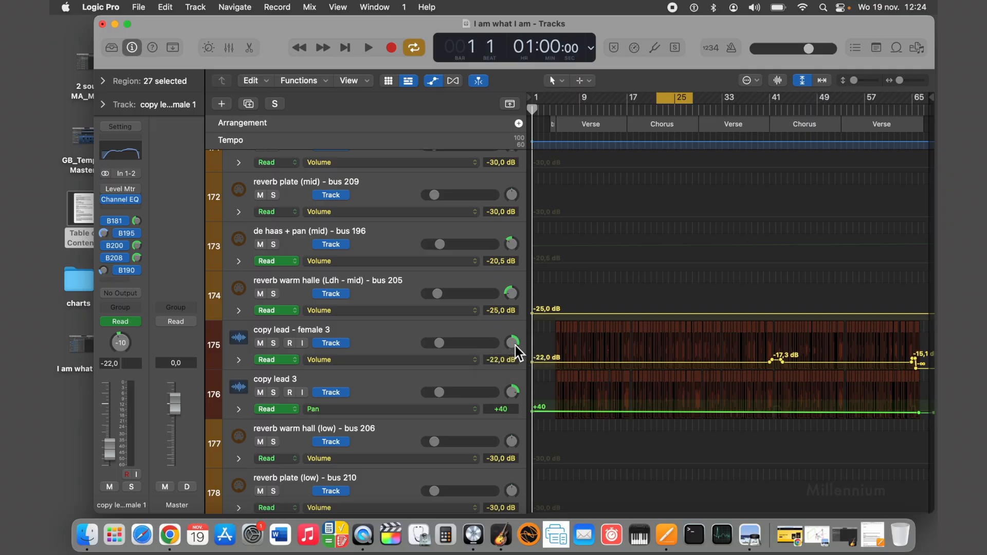
Audition the cycled chorus while panning the 2nd lead vocal - female 1 track far left and back near centre.
{"action": "scroll", "coordinate": [417, 117], "scroll_direction": "up", "scroll_amount": 6}
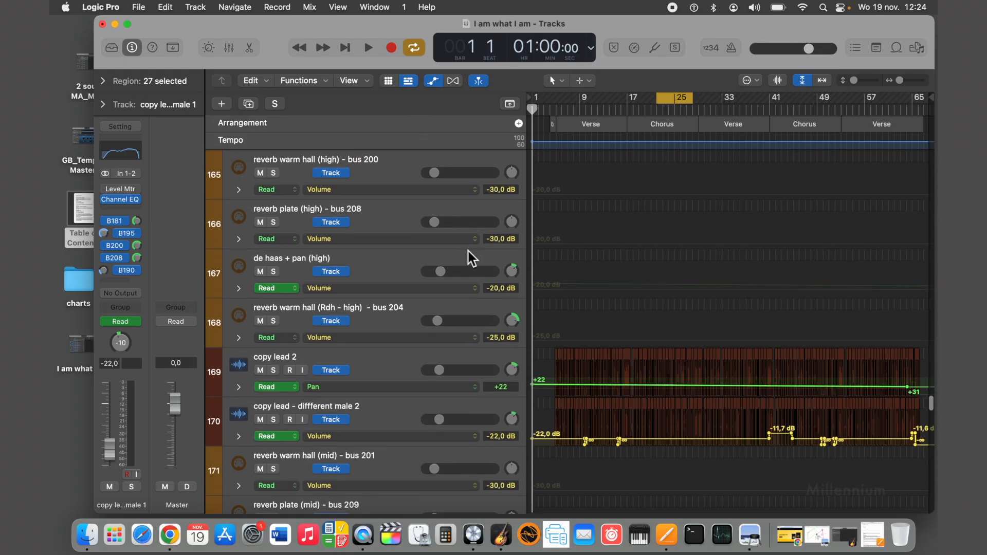
{"action": "scroll", "coordinate": [468, 251], "scroll_direction": "up", "scroll_amount": 5}
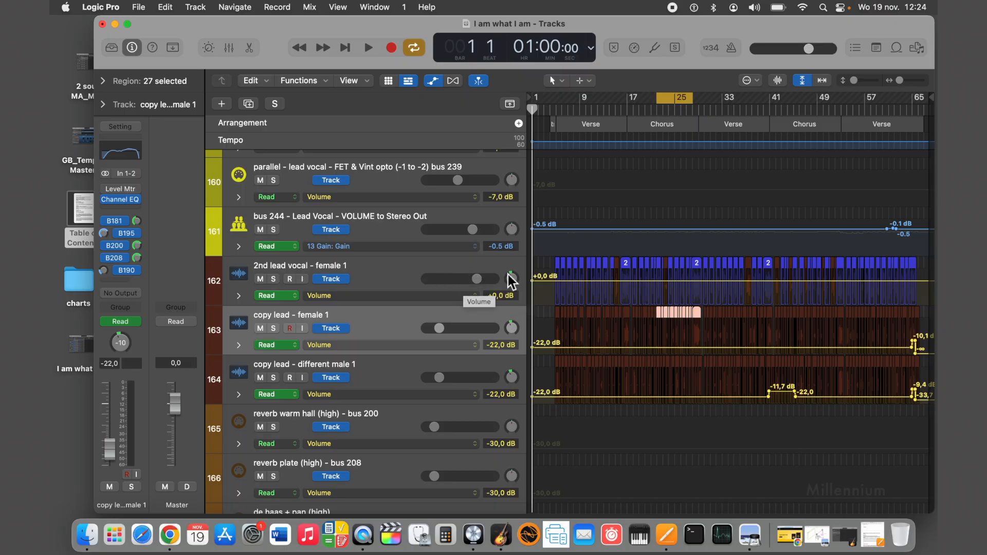
{"action": "left_click_drag", "start_coordinate": [514, 283], "coordinate": [514, 288]}
{"action": "left_click", "coordinate": [368, 48]}
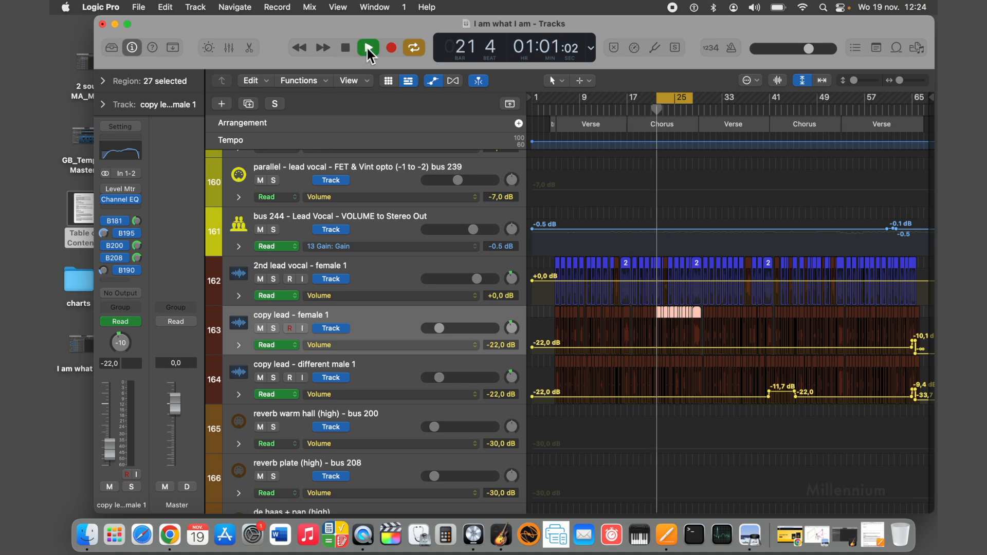
{"action": "left_click_drag", "start_coordinate": [514, 280], "coordinate": [501, 302]}
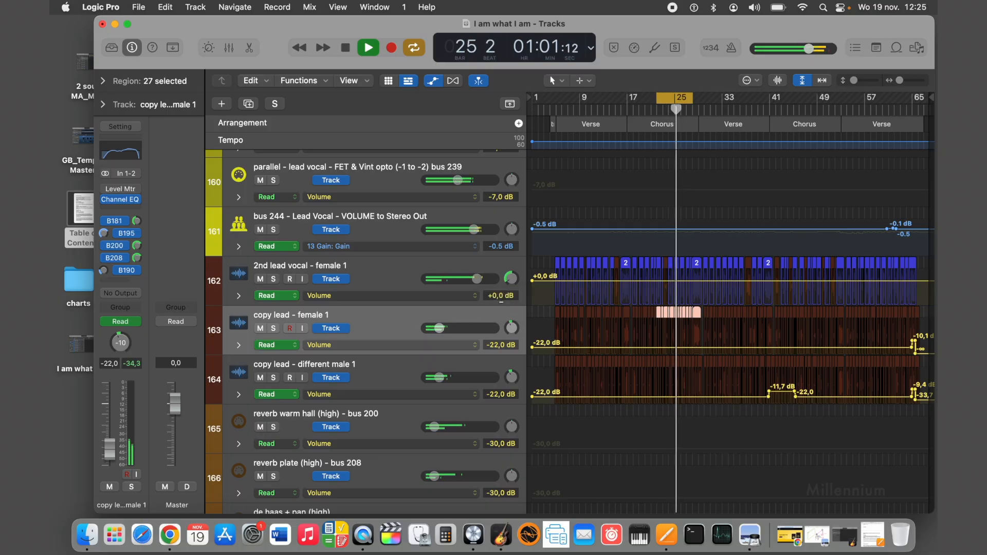
{"action": "left_click_drag", "start_coordinate": [511, 280], "coordinate": [499, 261]}
{"action": "left_click", "coordinate": [346, 47]}
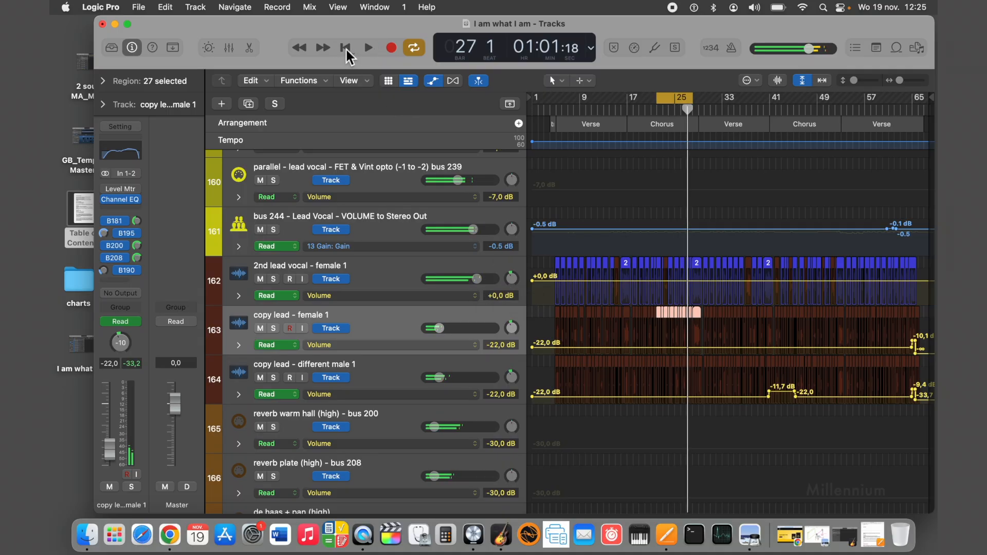
{"action": "left_click", "coordinate": [345, 46]}
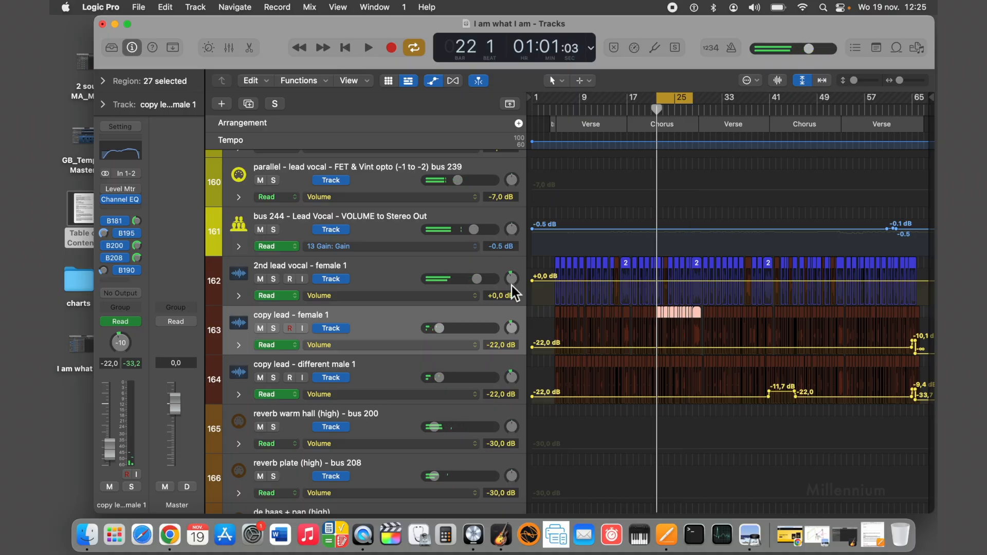
{"action": "left_click_drag", "start_coordinate": [511, 280], "coordinate": [509, 281]}
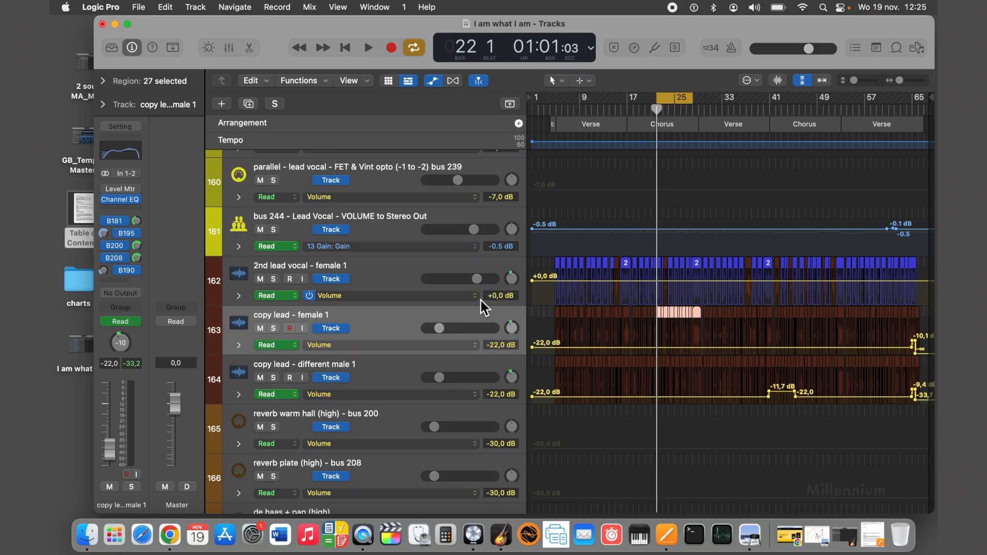
Go back to the guitar section and select the bus 120 - Premaster GUITAR track.
{"action": "scroll", "coordinate": [438, 313], "scroll_direction": "up", "scroll_amount": 12}
{"action": "scroll", "coordinate": [438, 313], "scroll_direction": "up", "scroll_amount": 18}
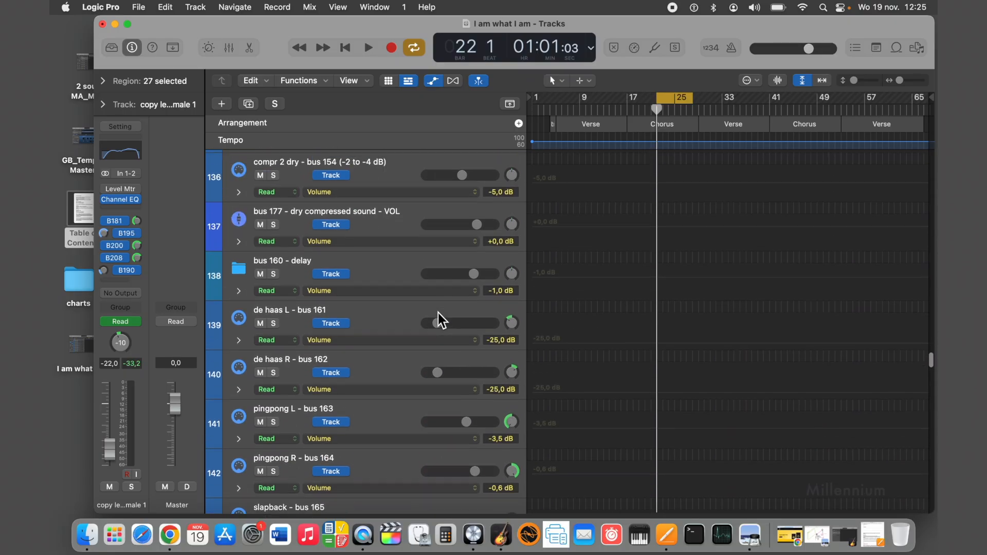
{"action": "scroll", "coordinate": [438, 313], "scroll_direction": "up", "scroll_amount": 20}
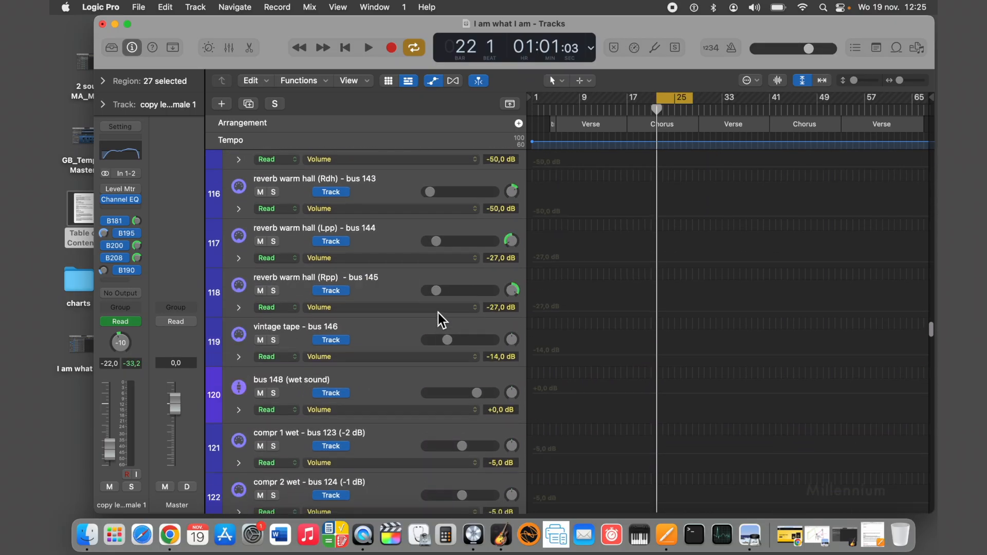
{"action": "scroll", "coordinate": [438, 313], "scroll_direction": "up", "scroll_amount": 2}
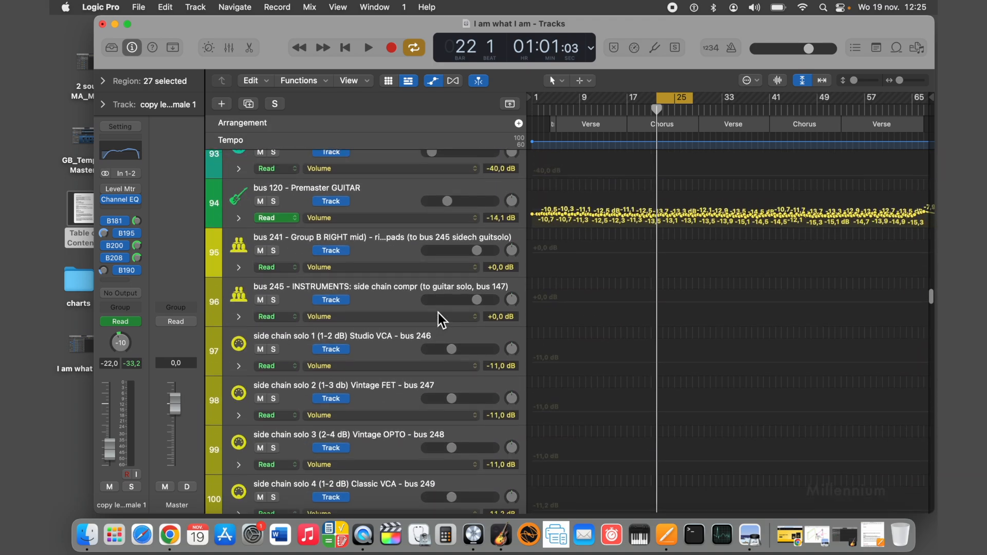
{"action": "left_click", "coordinate": [407, 251]}
{"action": "scroll", "coordinate": [407, 250], "scroll_direction": "up", "scroll_amount": 10}
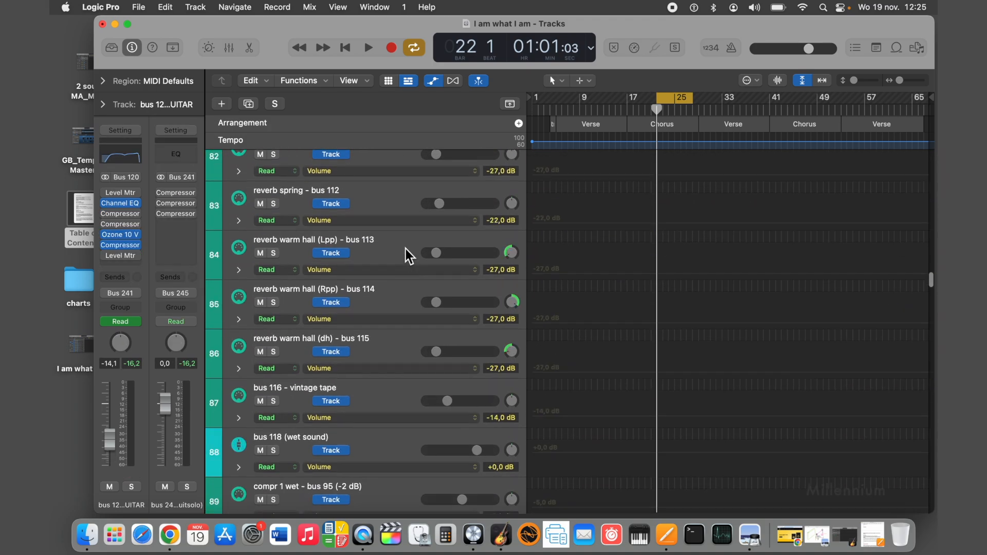
{"action": "scroll", "coordinate": [406, 249], "scroll_direction": "down", "scroll_amount": 10}
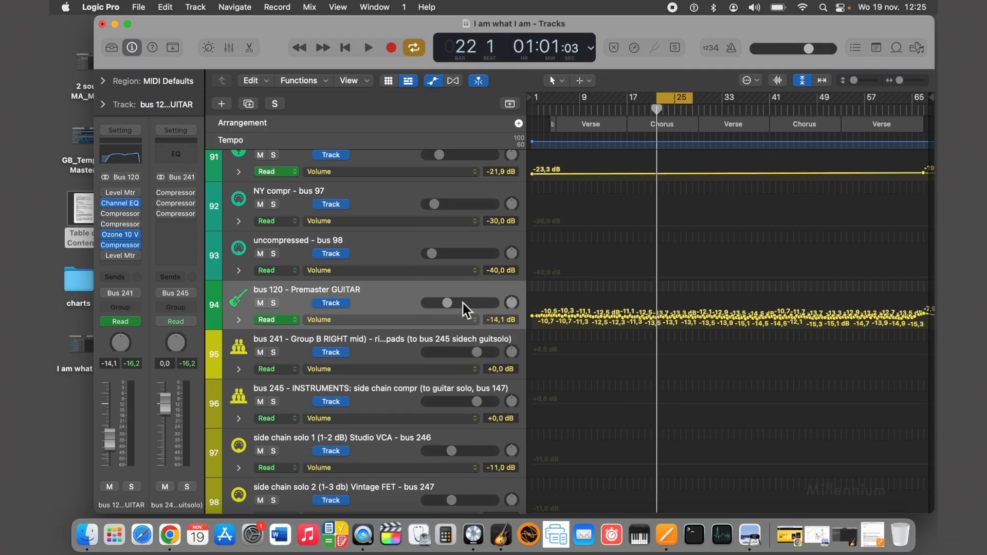
Pan the resonator guitar's bus 91 - no output track to +63 and over to -64.
{"action": "scroll", "coordinate": [514, 308], "scroll_direction": "up", "scroll_amount": 12}
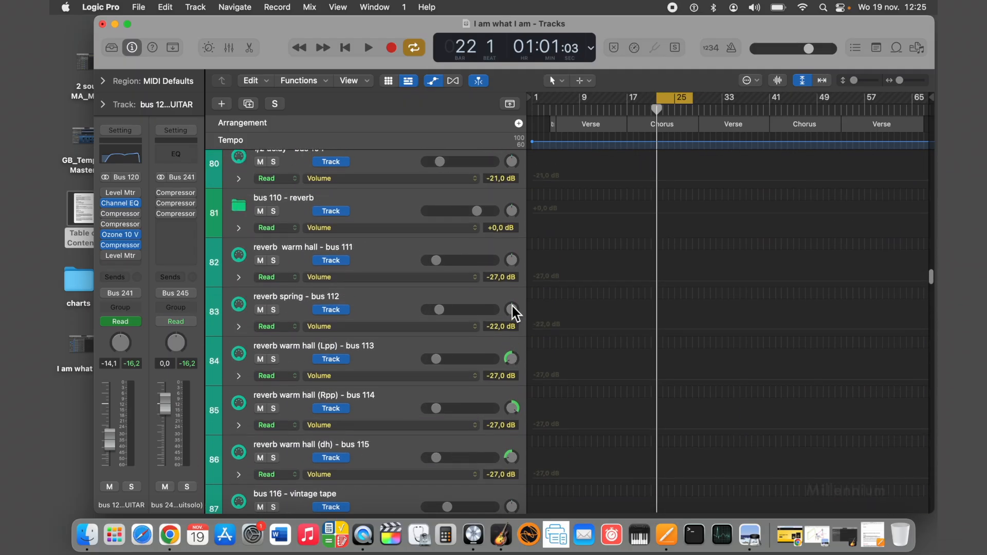
{"action": "scroll", "coordinate": [512, 307], "scroll_direction": "up", "scroll_amount": 8}
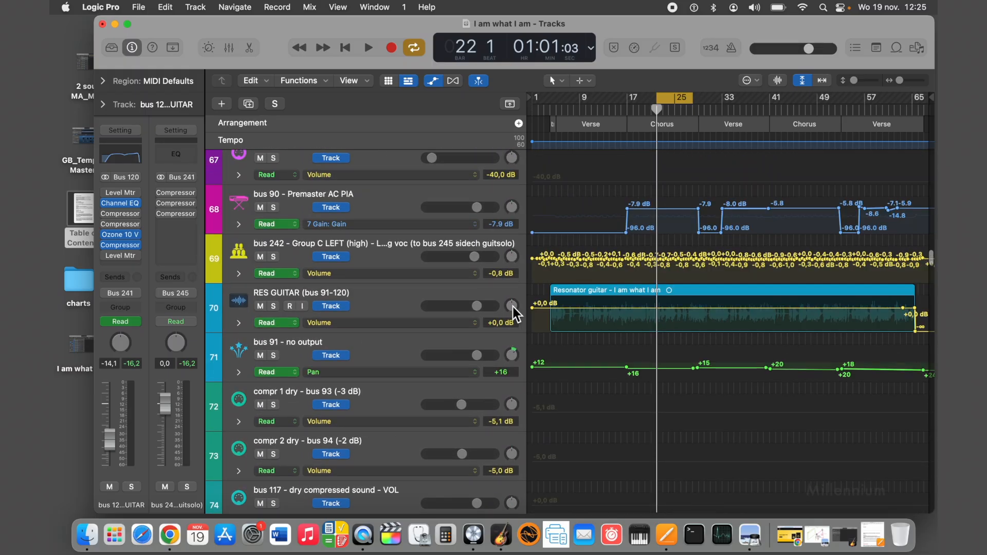
{"action": "scroll", "coordinate": [515, 312], "scroll_direction": "down", "scroll_amount": 1}
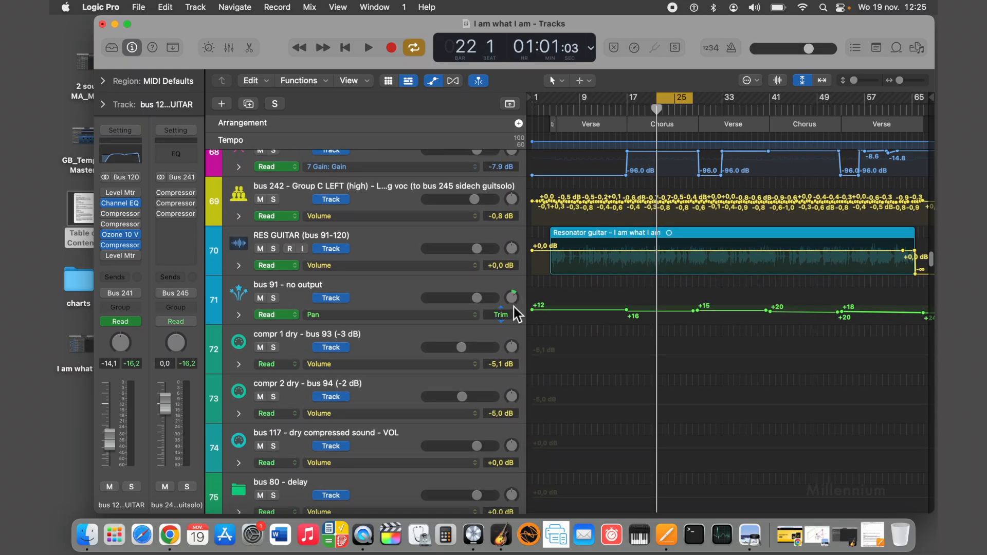
{"action": "left_click_drag", "start_coordinate": [512, 298], "coordinate": [511, 272]}
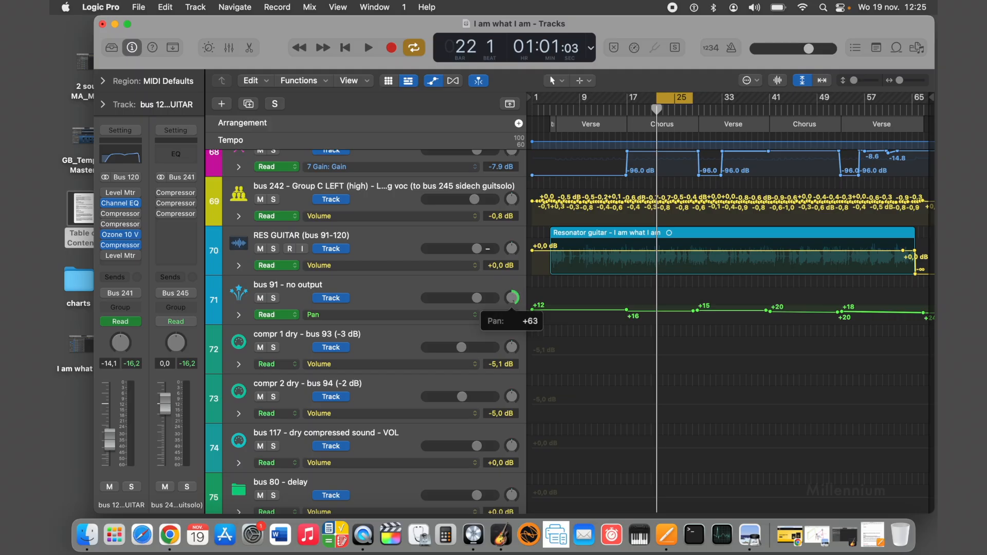
{"action": "left_click_drag", "start_coordinate": [488, 249], "coordinate": [488, 248]}
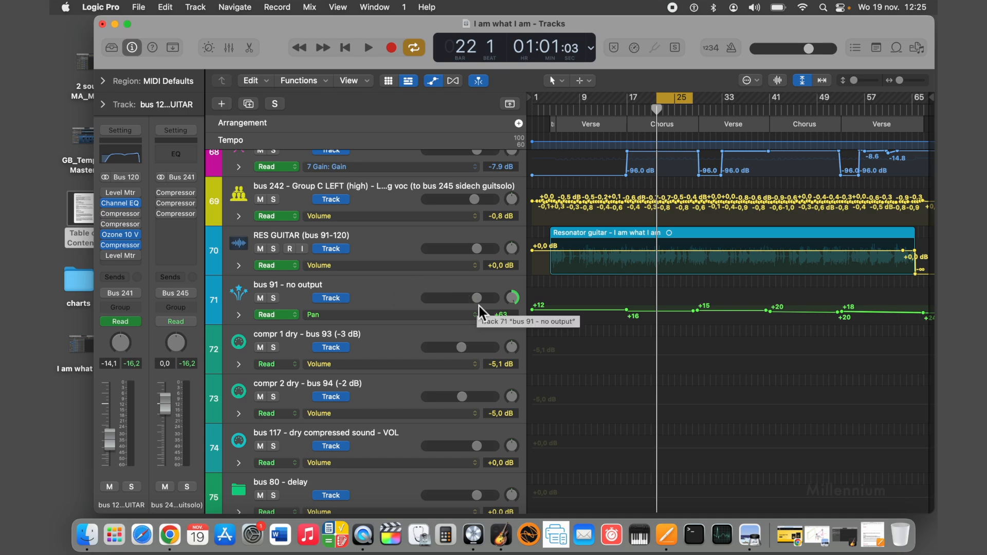
{"action": "left_click_drag", "start_coordinate": [513, 301], "coordinate": [509, 326]}
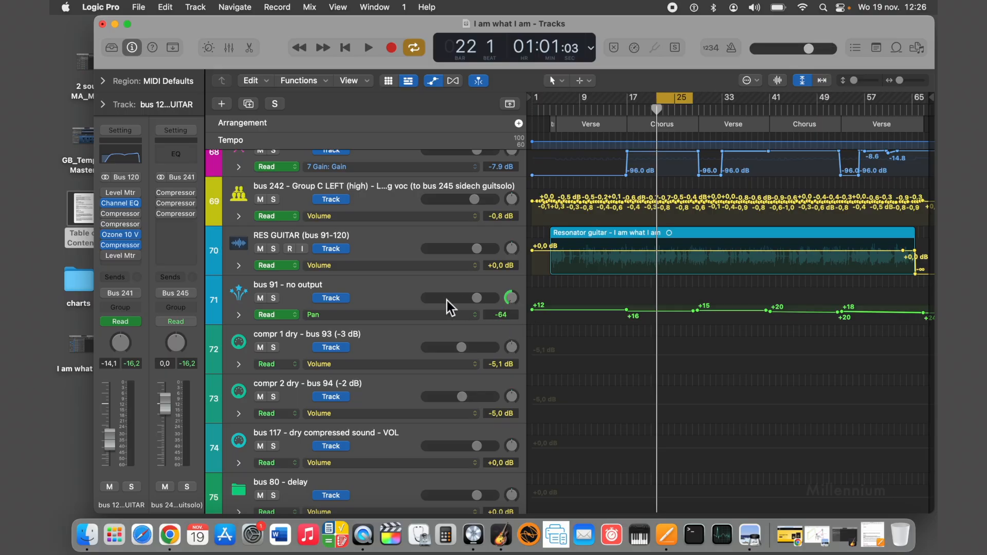
Look back through the effect bus tracks from the piano up to the drums' delay and reverb tracks.
{"action": "scroll", "coordinate": [434, 291], "scroll_direction": "up", "scroll_amount": 10}
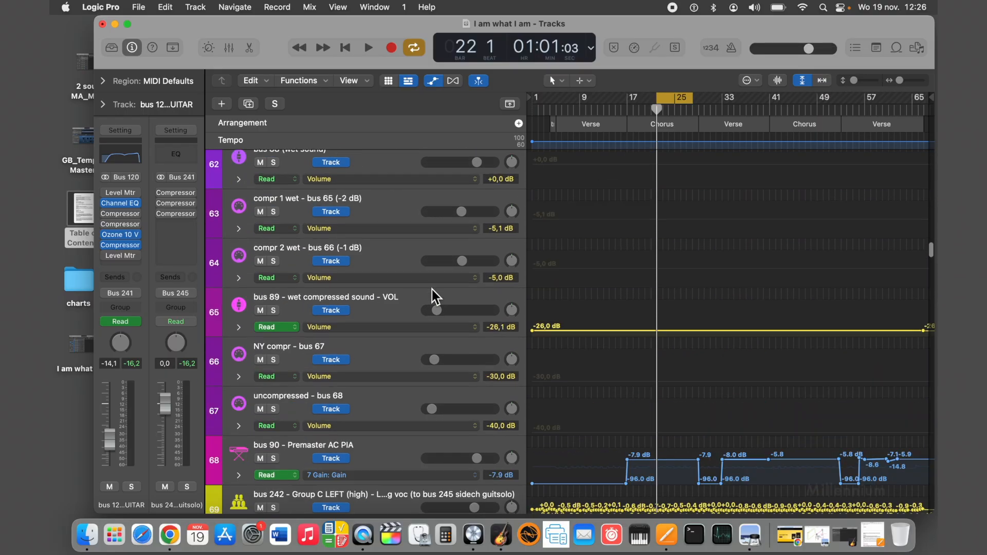
{"action": "scroll", "coordinate": [432, 291], "scroll_direction": "up", "scroll_amount": 4}
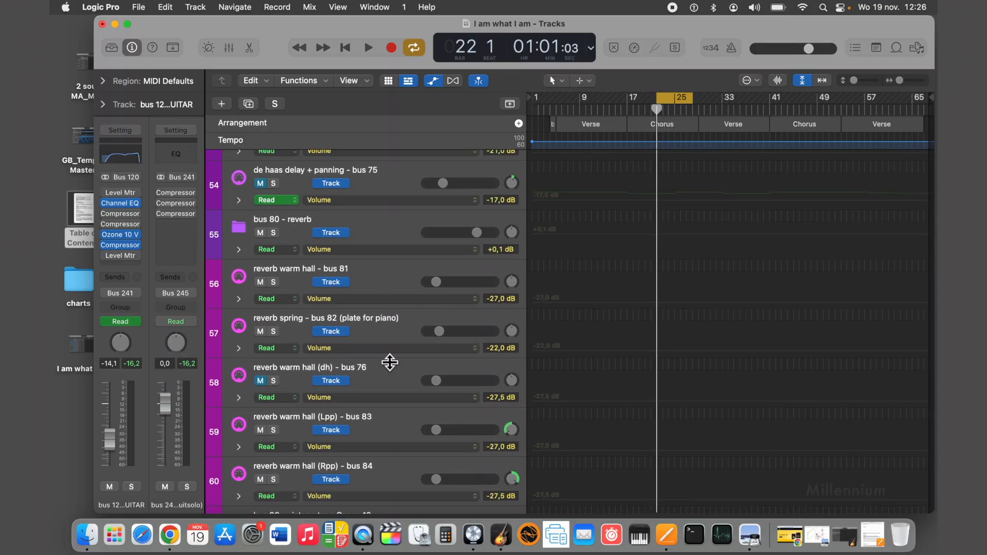
{"action": "scroll", "coordinate": [388, 360], "scroll_direction": "up", "scroll_amount": 5}
{"action": "scroll", "coordinate": [385, 357], "scroll_direction": "up", "scroll_amount": 20}
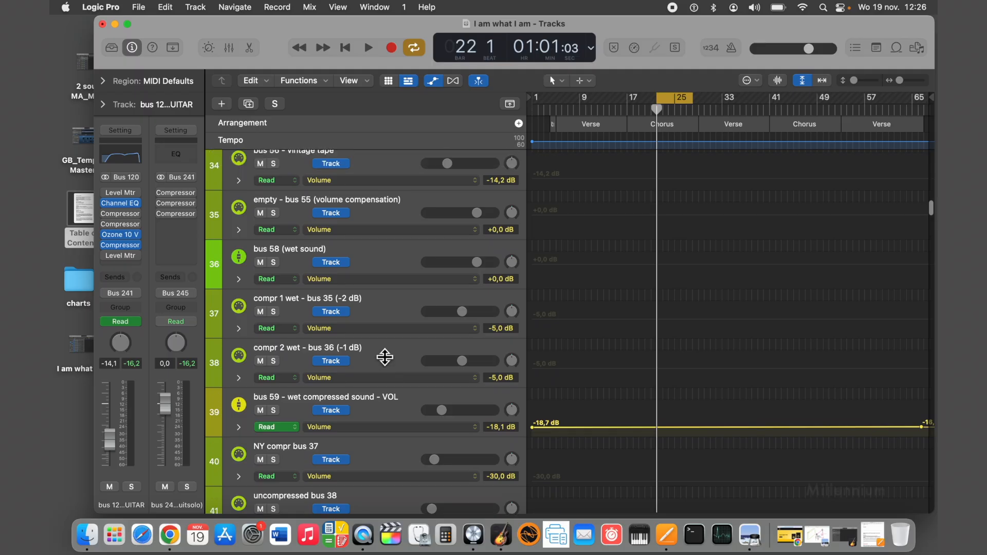
{"action": "scroll", "coordinate": [385, 357], "scroll_direction": "up", "scroll_amount": 11}
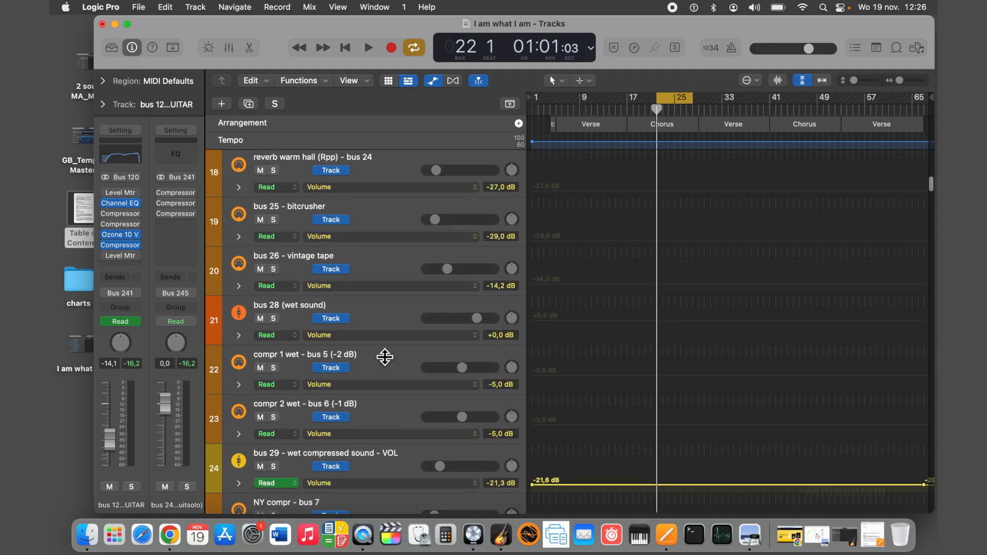
{"action": "scroll", "coordinate": [385, 357], "scroll_direction": "up", "scroll_amount": 3}
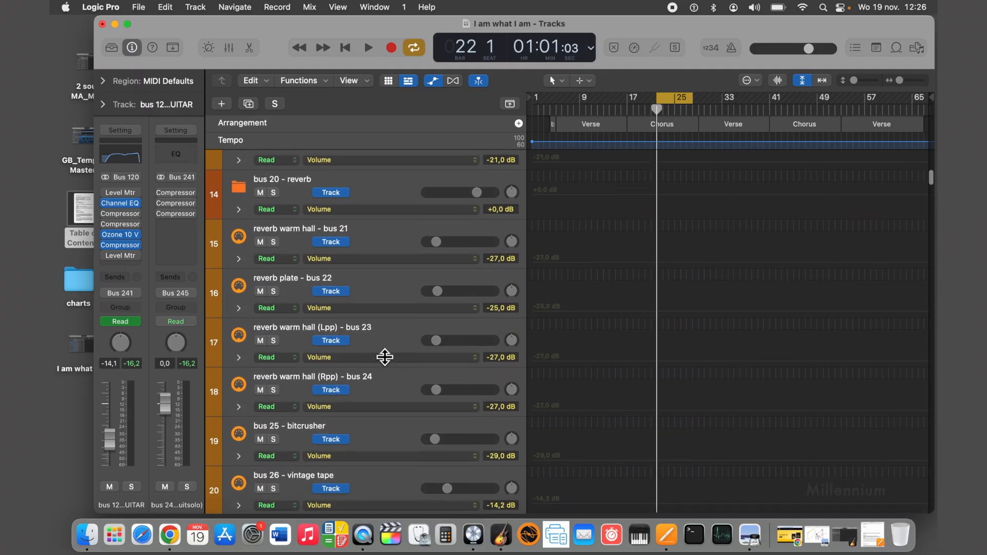
{"action": "scroll", "coordinate": [386, 357], "scroll_direction": "up", "scroll_amount": 3}
{"action": "scroll", "coordinate": [385, 357], "scroll_direction": "down", "scroll_amount": 4}
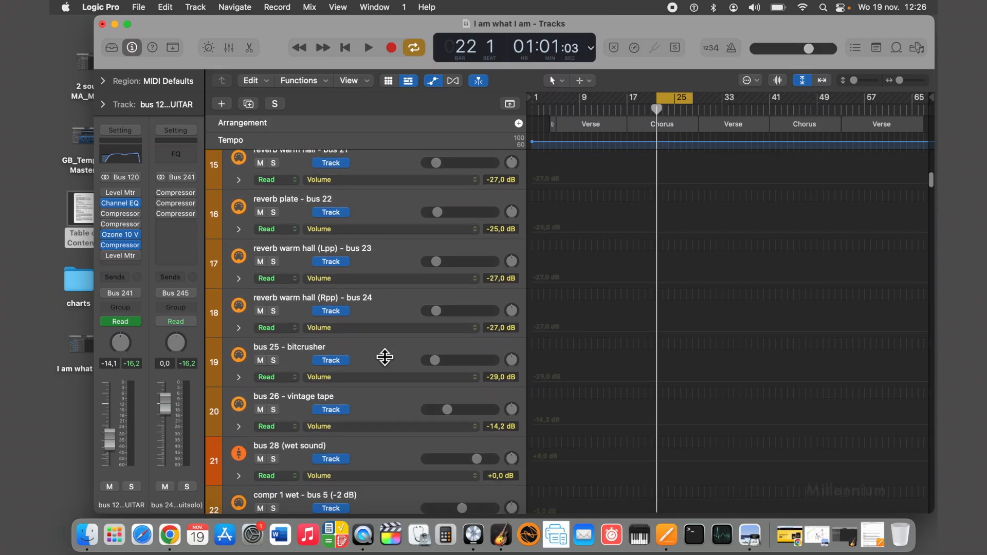
{"action": "scroll", "coordinate": [385, 356], "scroll_direction": "down", "scroll_amount": 6}
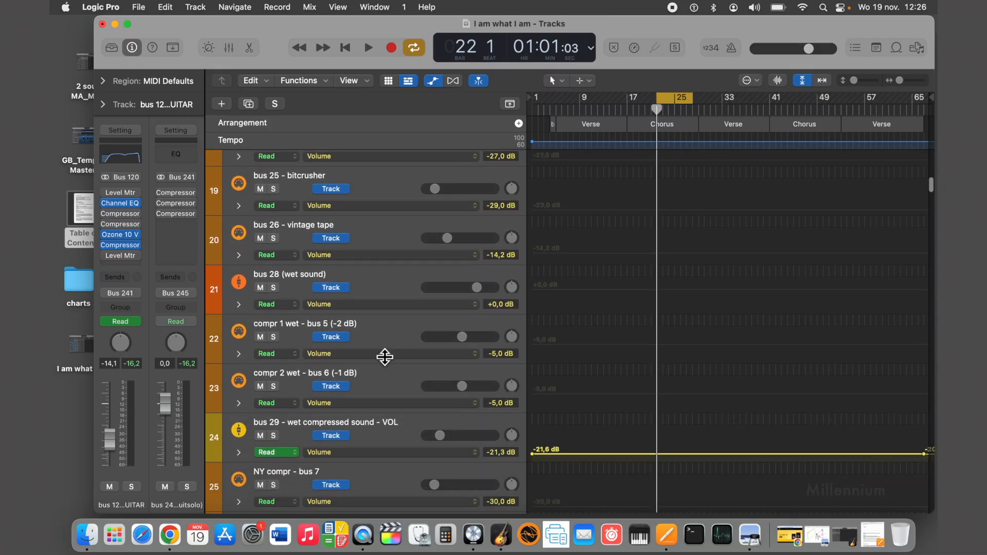
{"action": "scroll", "coordinate": [385, 357], "scroll_direction": "down", "scroll_amount": 3}
{"action": "scroll", "coordinate": [368, 296], "scroll_direction": "up", "scroll_amount": 6}
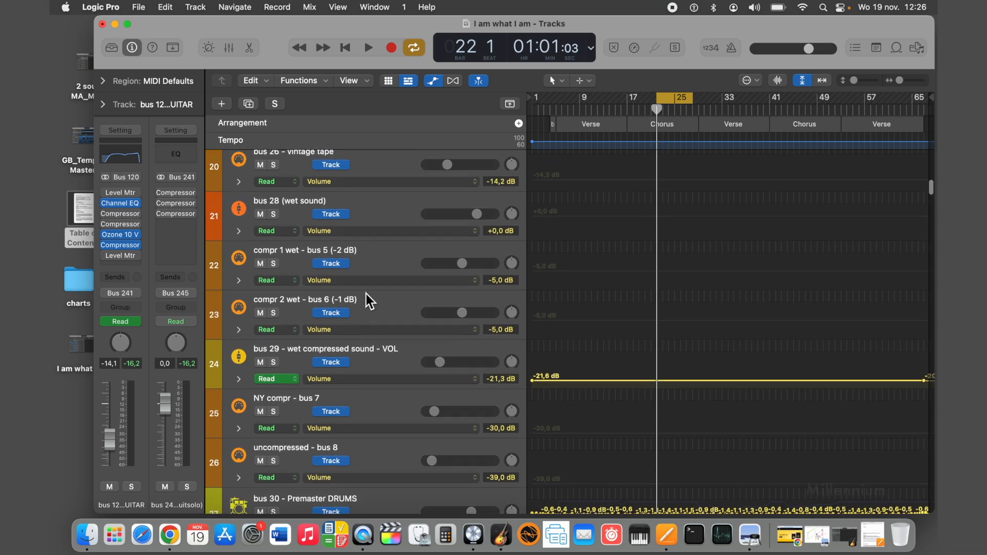
{"action": "scroll", "coordinate": [366, 294], "scroll_direction": "up", "scroll_amount": 7}
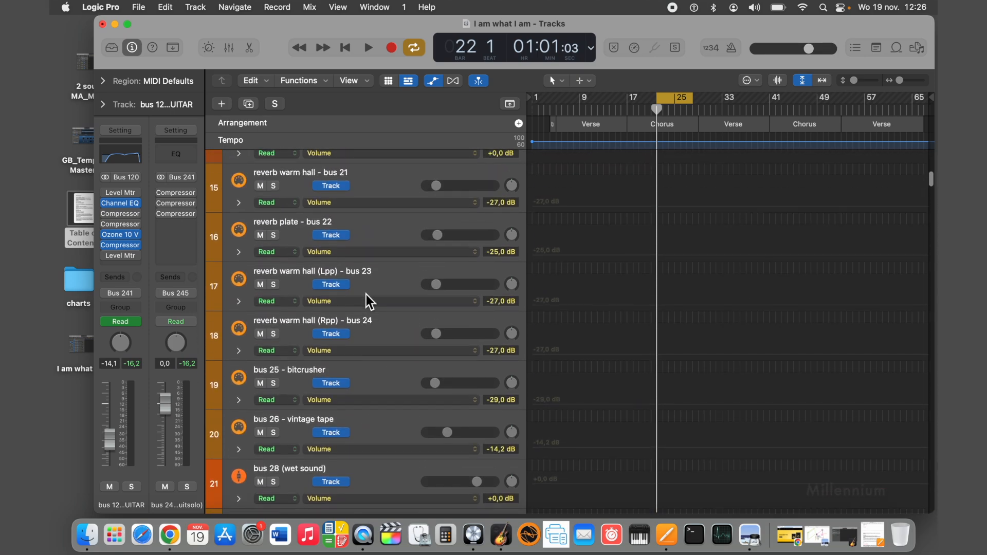
{"action": "scroll", "coordinate": [368, 298], "scroll_direction": "up", "scroll_amount": 4}
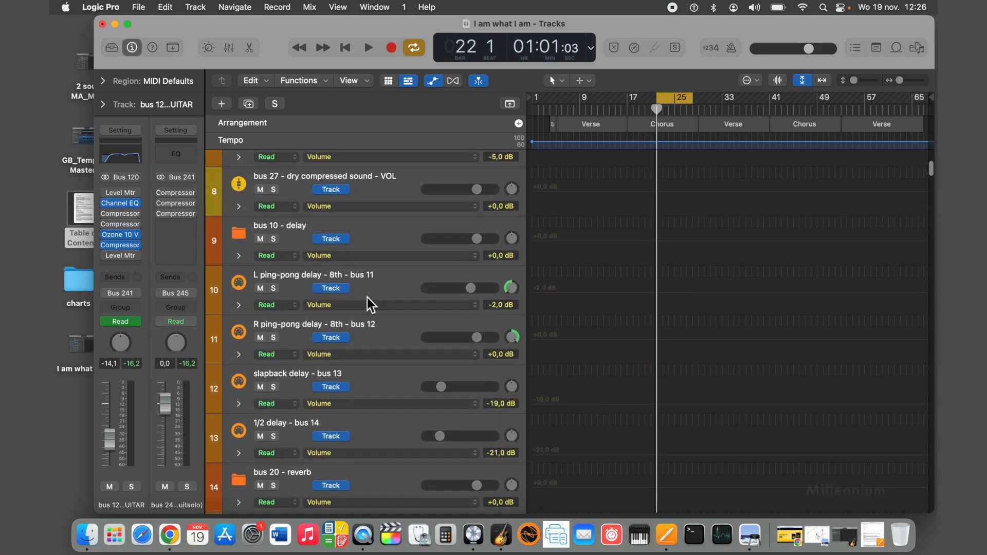
Select the drums' L ping-pong delay - 8th track and check the panning of the L and R ping-pong delays.
{"action": "left_click", "coordinate": [382, 282]}
{"action": "left_click_drag", "start_coordinate": [514, 290], "coordinate": [513, 286]}
{"action": "left_click_drag", "start_coordinate": [513, 338], "coordinate": [514, 338]}
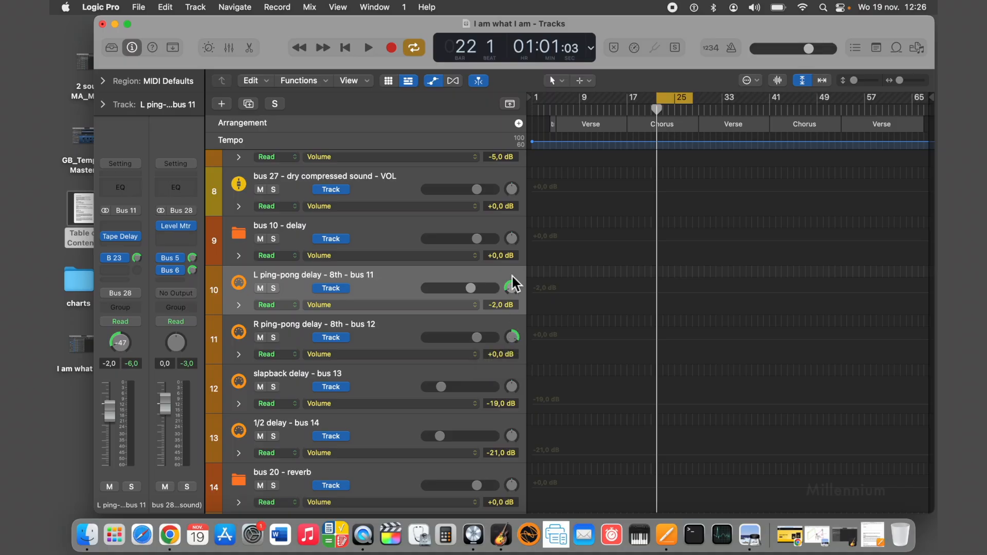
Pan the drums' L ping-pong delay - 8th - bus 11 track to -64 and back near the centre, to -1.
{"action": "left_click_drag", "start_coordinate": [512, 286], "coordinate": [512, 289]}
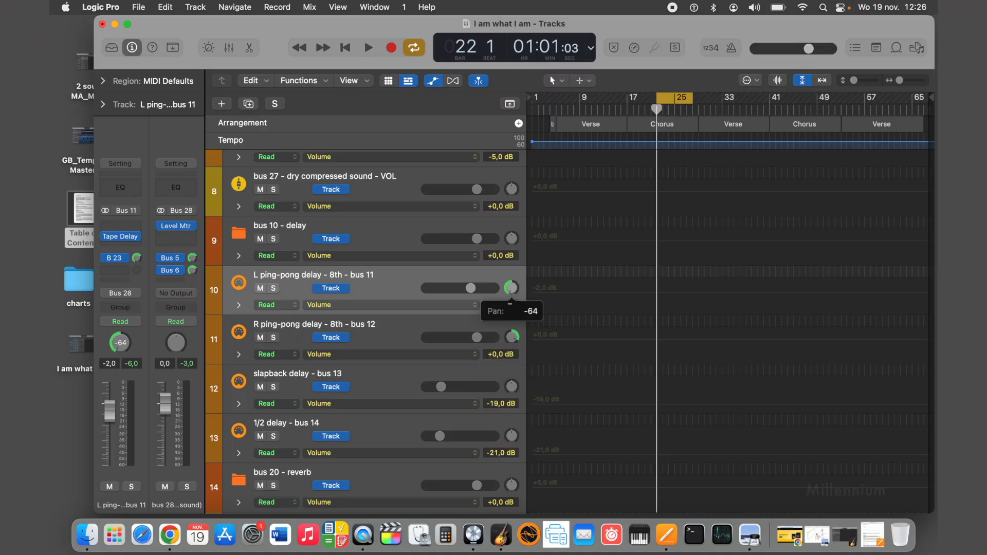
{"action": "left_click_drag", "start_coordinate": [512, 290], "coordinate": [508, 286]}
{"action": "left_click_drag", "start_coordinate": [512, 292], "coordinate": [486, 261]}
Look down through the tracks from the drums' delays past the bass to the piano's wet compressed sound bus.
{"action": "scroll", "coordinate": [514, 292], "scroll_direction": "down", "scroll_amount": 12}
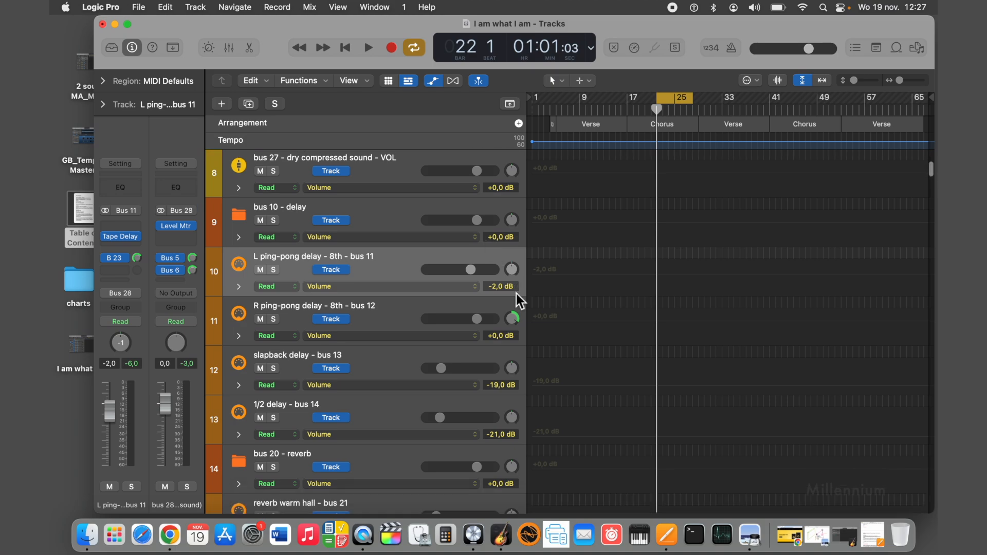
{"action": "scroll", "coordinate": [514, 293], "scroll_direction": "down", "scroll_amount": 5}
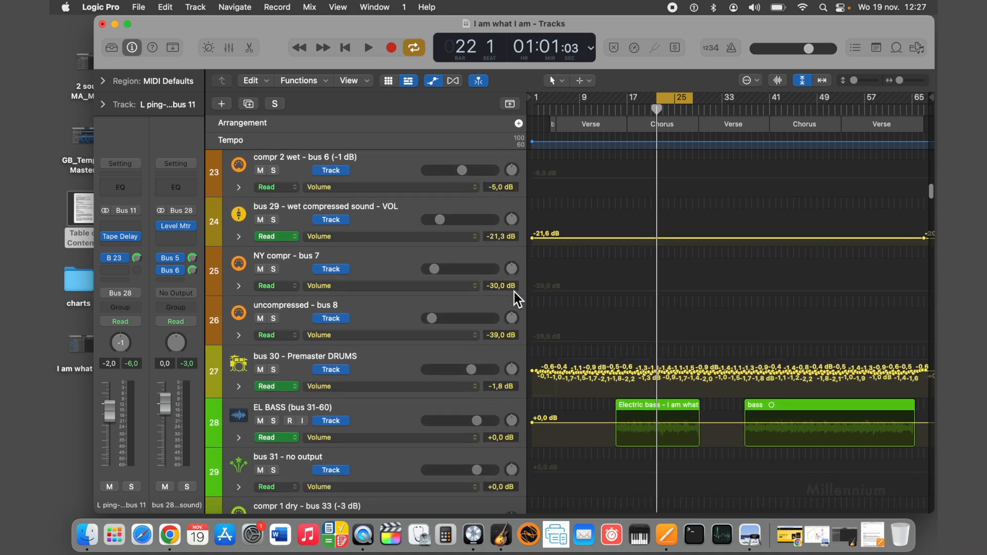
{"action": "scroll", "coordinate": [514, 292], "scroll_direction": "down", "scroll_amount": 4}
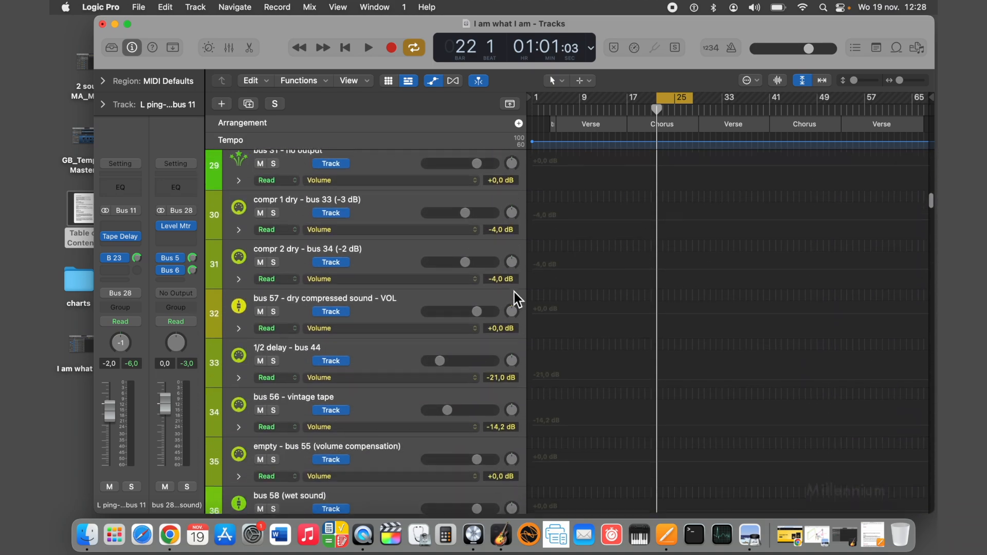
{"action": "scroll", "coordinate": [514, 292], "scroll_direction": "up", "scroll_amount": 7}
{"action": "scroll", "coordinate": [515, 292], "scroll_direction": "down", "scroll_amount": 15}
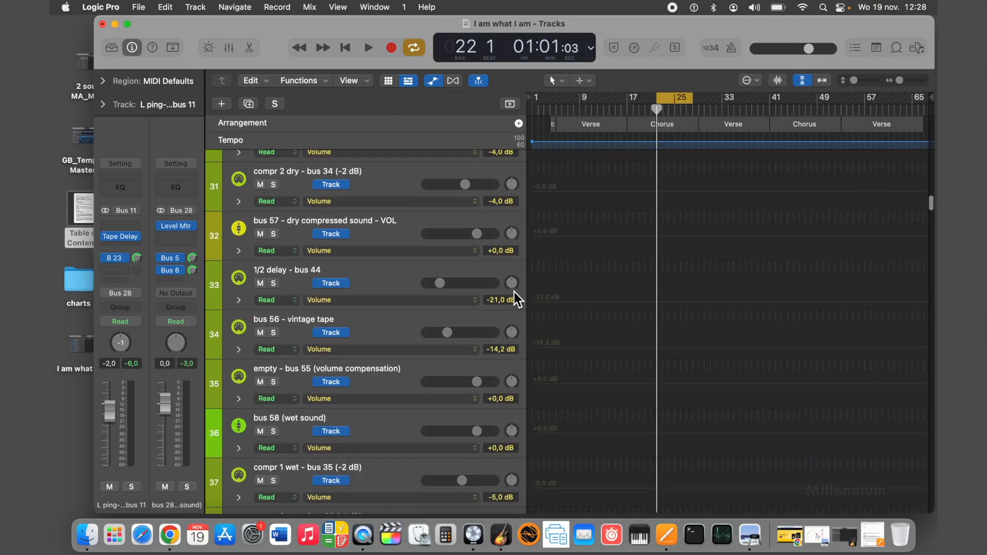
{"action": "scroll", "coordinate": [515, 293], "scroll_direction": "down", "scroll_amount": 1}
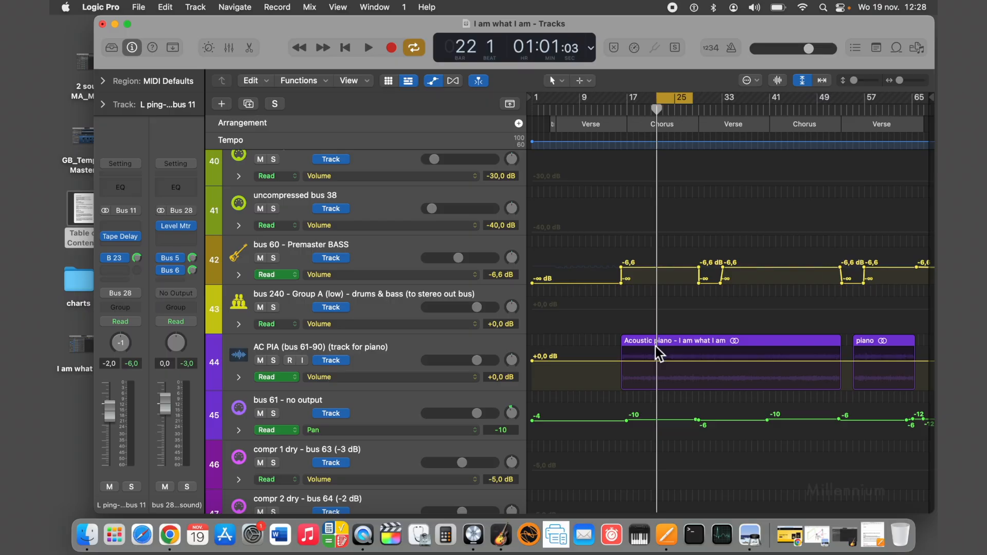
{"action": "scroll", "coordinate": [656, 346], "scroll_direction": "down", "scroll_amount": 10}
{"action": "scroll", "coordinate": [655, 344], "scroll_direction": "down", "scroll_amount": 5}
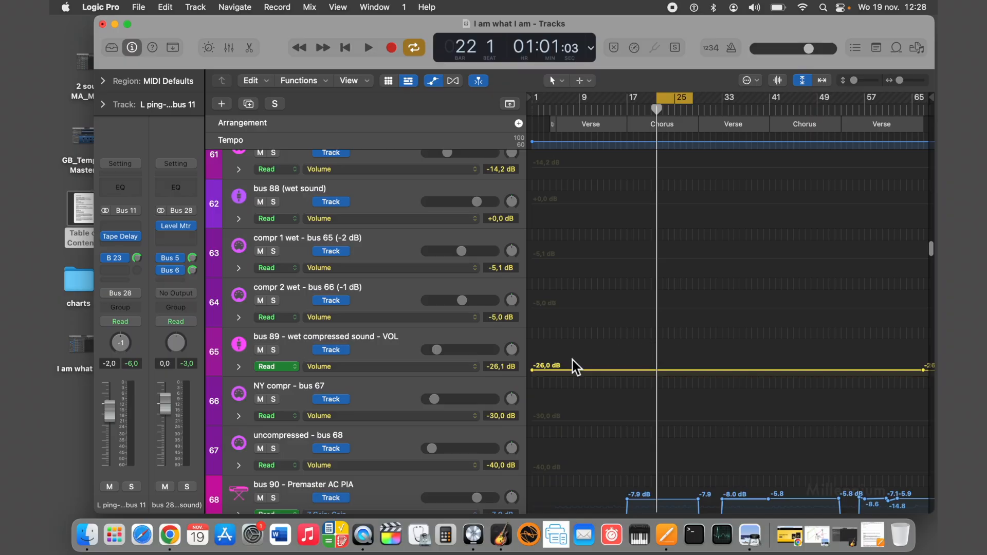
Select the piano's bus 89 - wet compressed sound - VOL, shift its last volume automation point slightly earlier and check the first point.
{"action": "left_click", "coordinate": [398, 342]}
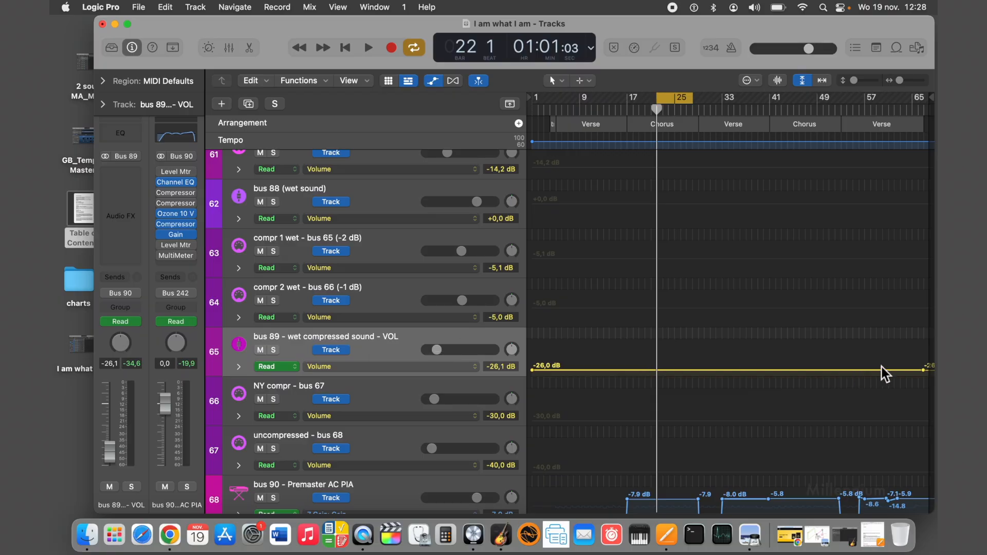
{"action": "left_click_drag", "start_coordinate": [929, 370], "coordinate": [924, 370]}
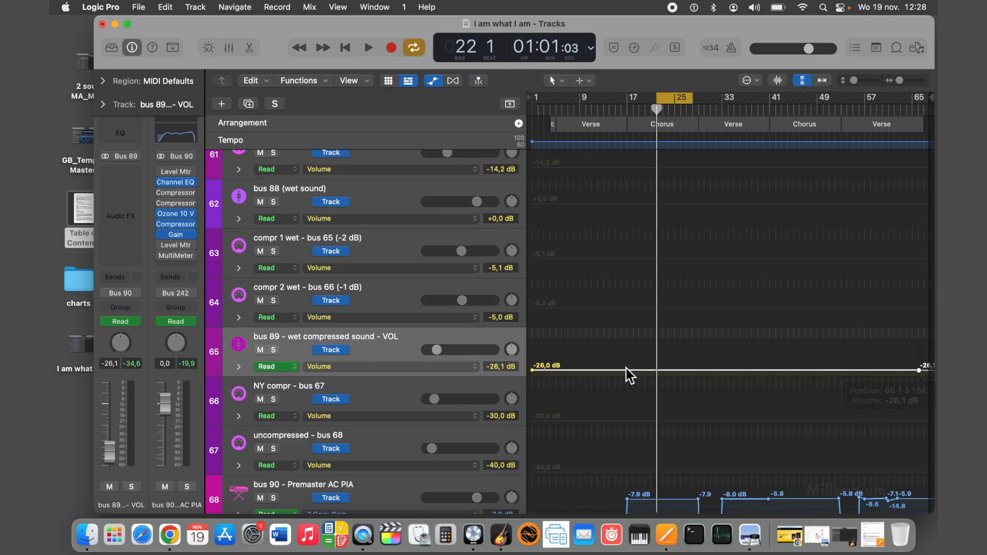
{"action": "left_click", "coordinate": [533, 373]}
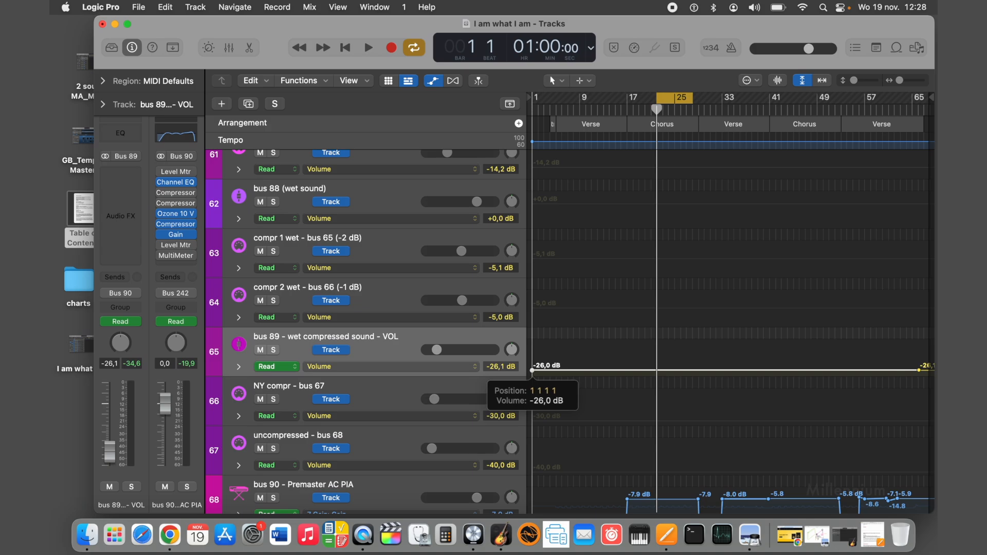
Check the first volume automation point of bus 119 - wet compressed sound - VOL and shift its last point slightly earlier.
{"action": "scroll", "coordinate": [532, 372], "scroll_direction": "up", "scroll_amount": 10}
{"action": "scroll", "coordinate": [533, 371], "scroll_direction": "down", "scroll_amount": 15}
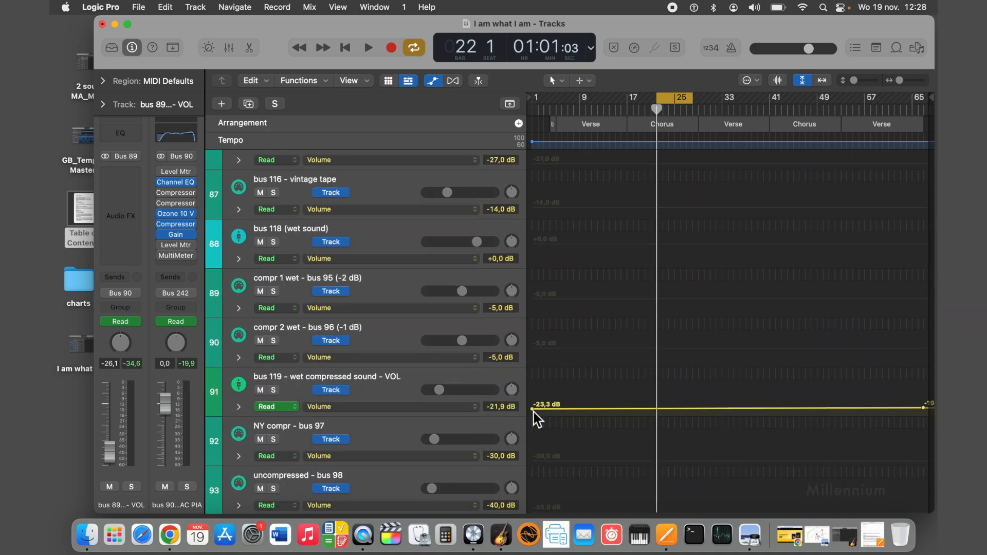
{"action": "left_click", "coordinate": [534, 411]}
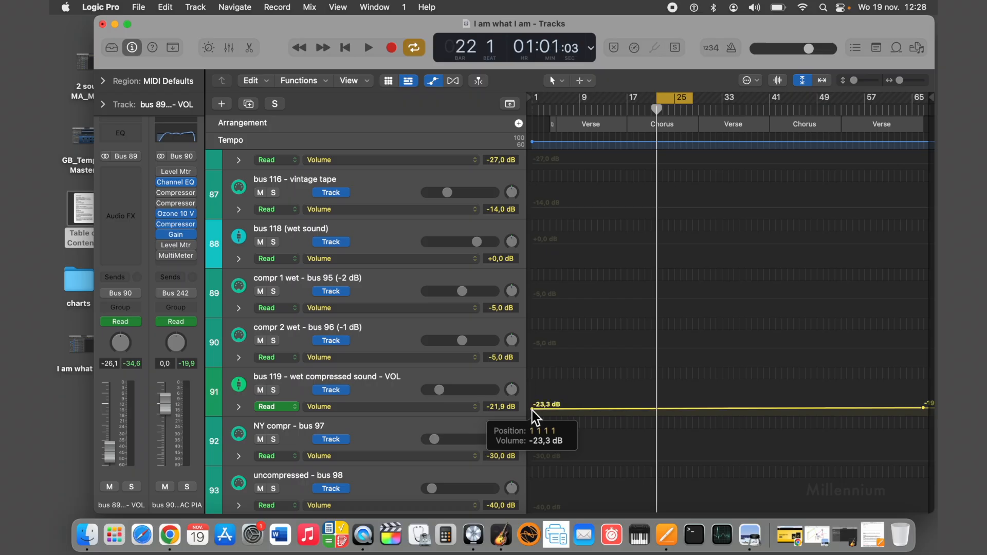
{"action": "left_click", "coordinate": [925, 409]}
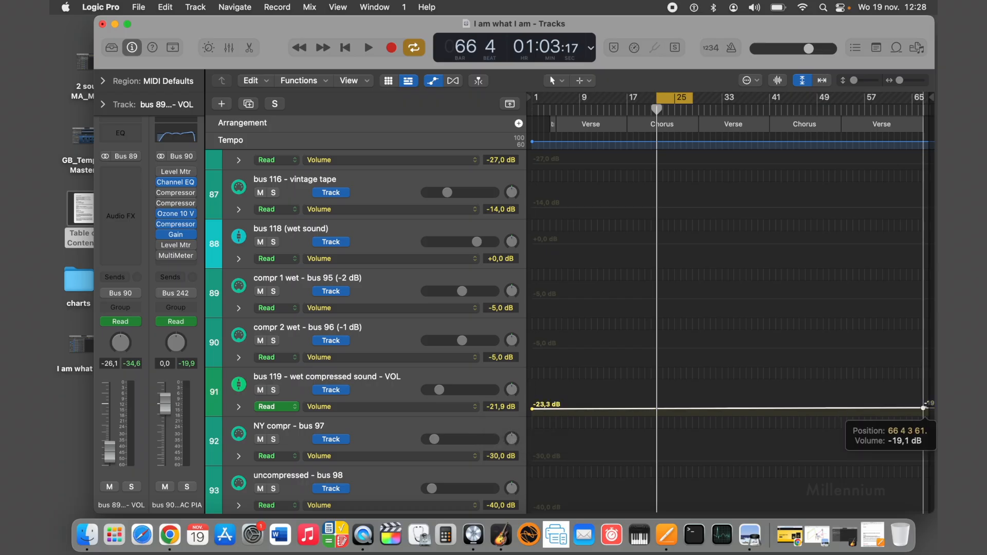
{"action": "left_click_drag", "start_coordinate": [925, 409], "coordinate": [922, 409]}
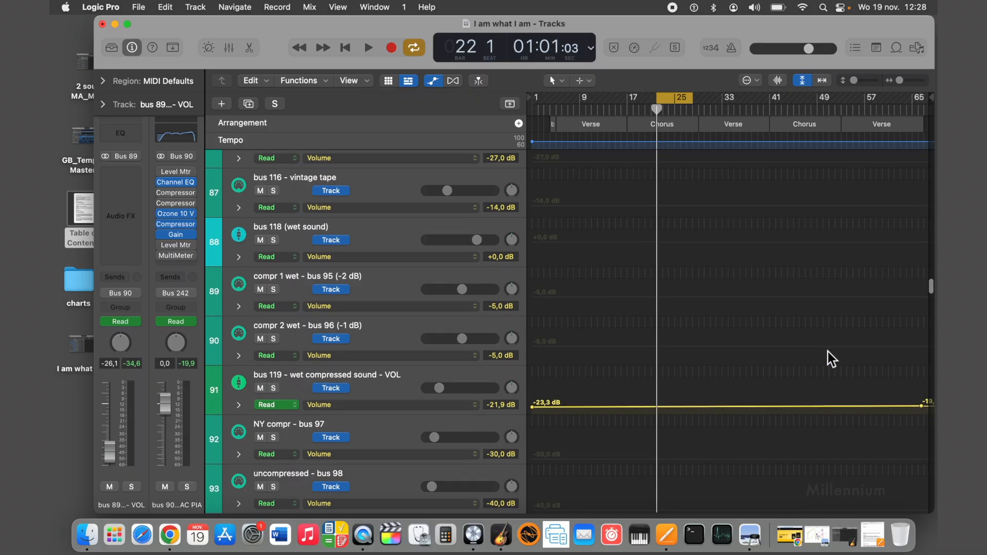
Check the first and last volume automation points of bus 149 - wet compressed sound - VOL.
{"action": "scroll", "coordinate": [826, 350], "scroll_direction": "down", "scroll_amount": 20}
{"action": "scroll", "coordinate": [826, 350], "scroll_direction": "down", "scroll_amount": 4}
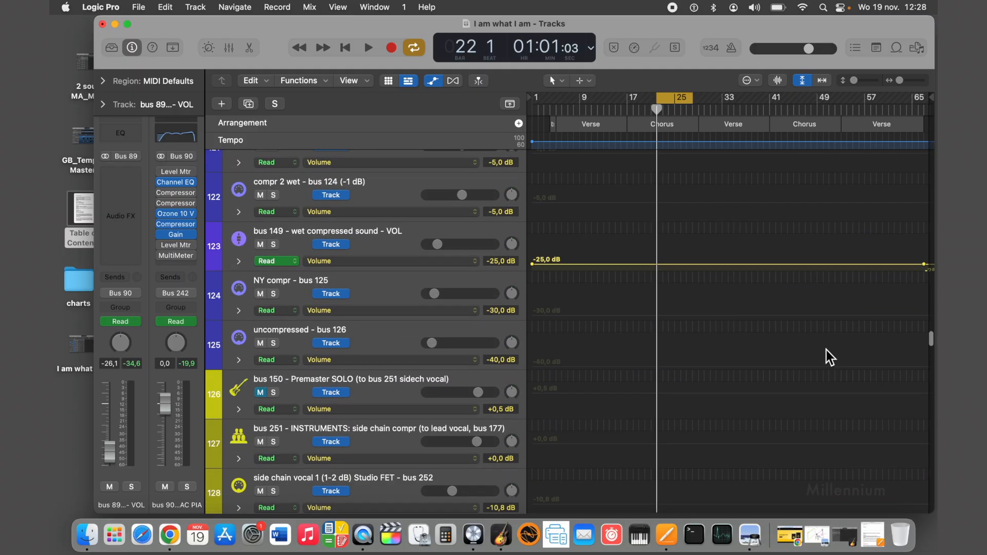
{"action": "left_click", "coordinate": [534, 267]}
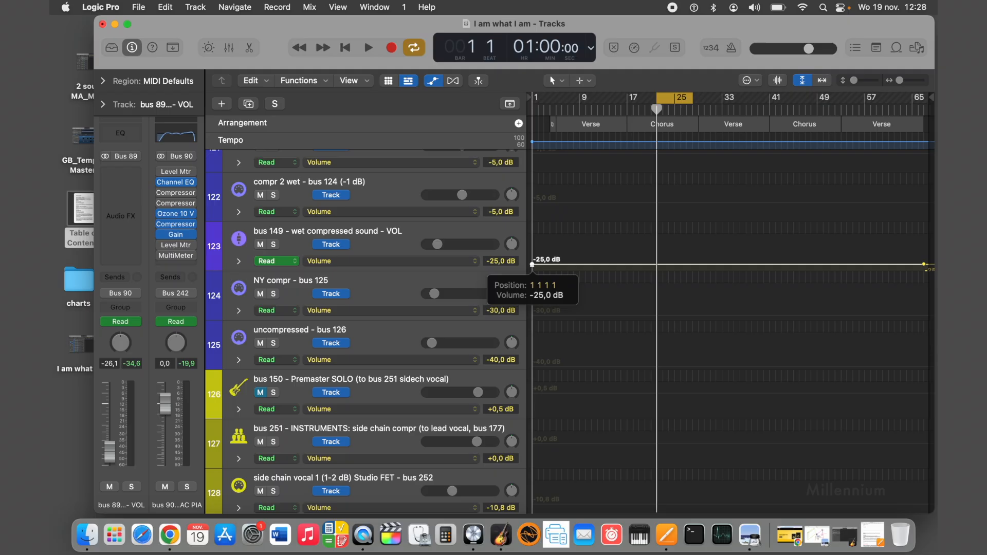
{"action": "left_click", "coordinate": [924, 264]}
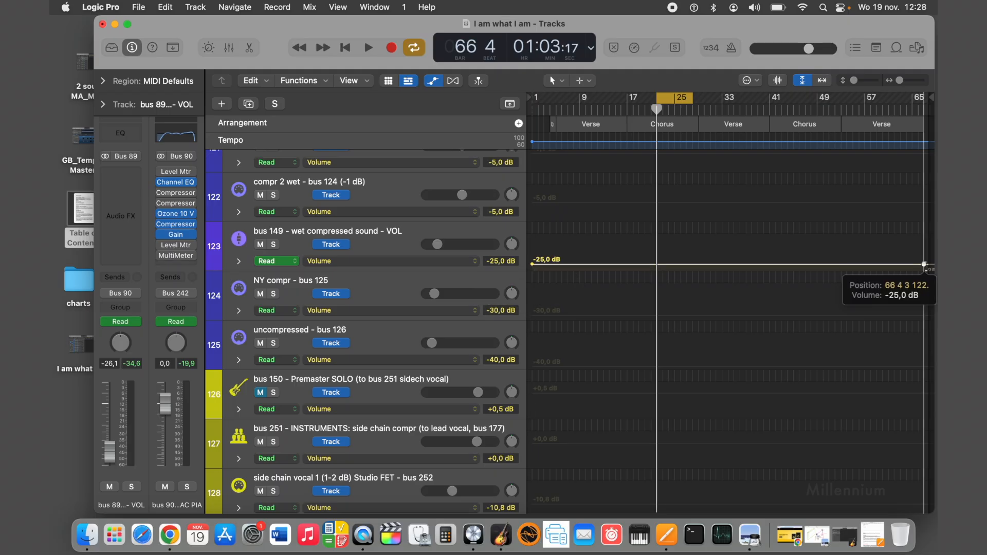
Check the first volume automation point of the lead vocal's bus 179 - wet compressed sound - VOL and nudge its last point slightly earlier.
{"action": "scroll", "coordinate": [804, 325], "scroll_direction": "down", "scroll_amount": 15}
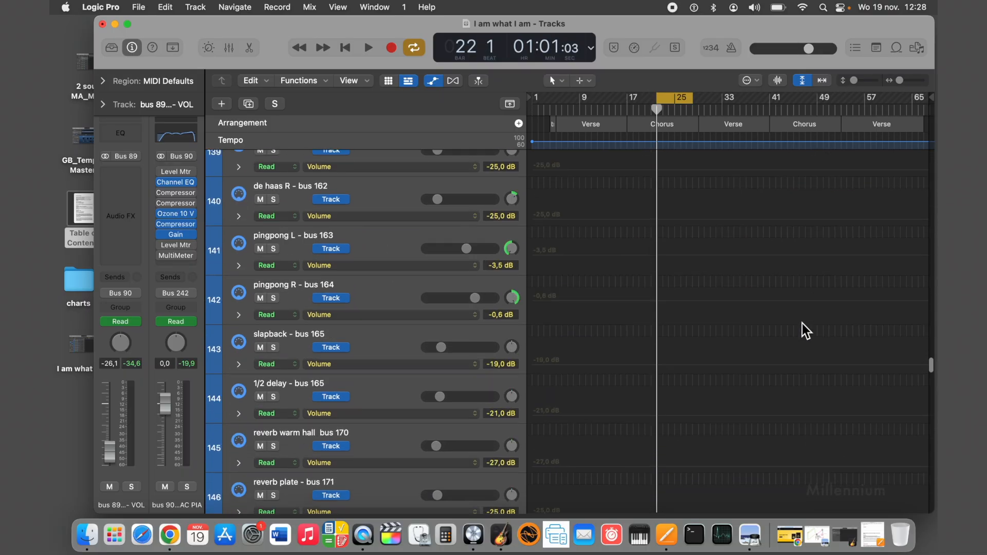
{"action": "scroll", "coordinate": [803, 323], "scroll_direction": "down", "scroll_amount": 12}
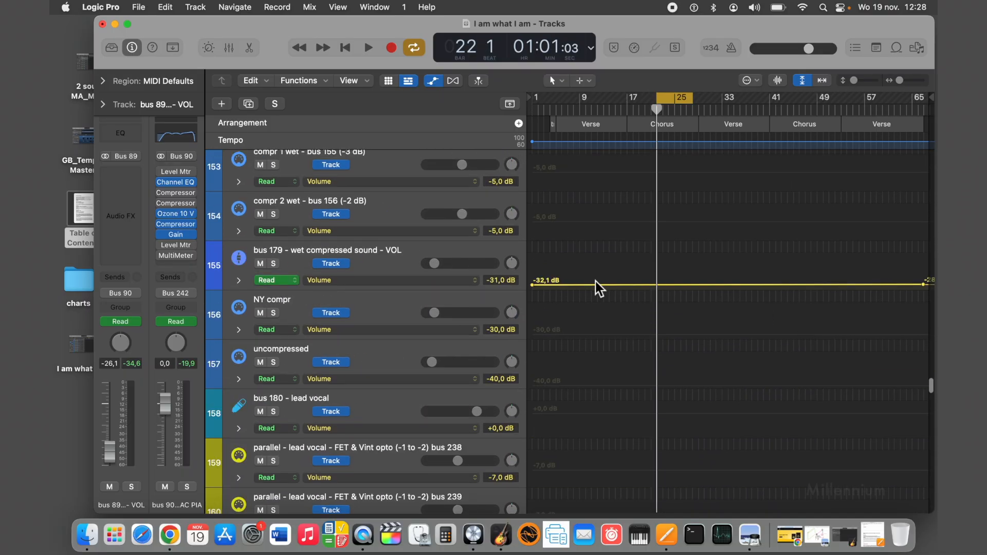
{"action": "left_click", "coordinate": [532, 286]}
{"action": "left_click", "coordinate": [924, 284]}
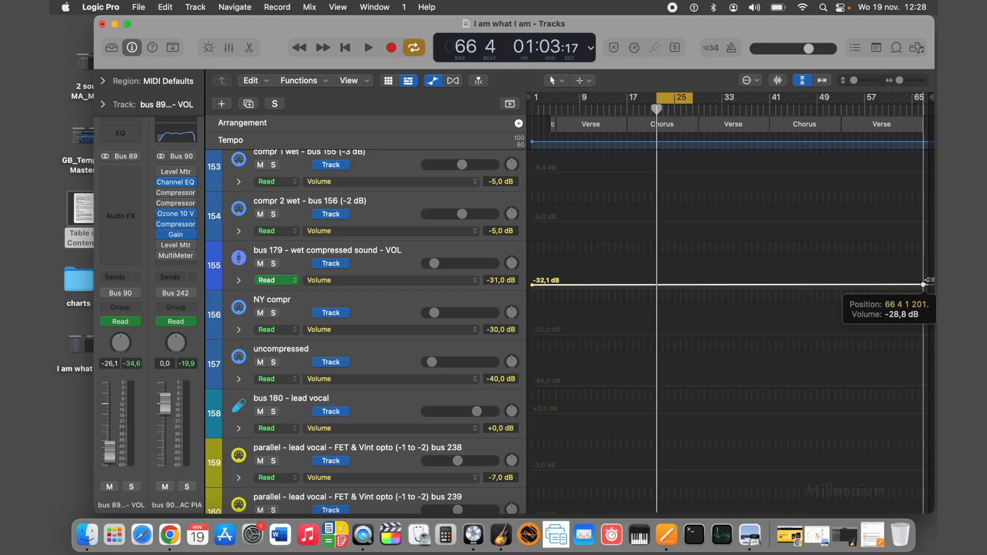
{"action": "left_click", "coordinate": [924, 285]}
{"action": "left_click_drag", "start_coordinate": [924, 284], "coordinate": [923, 285]}
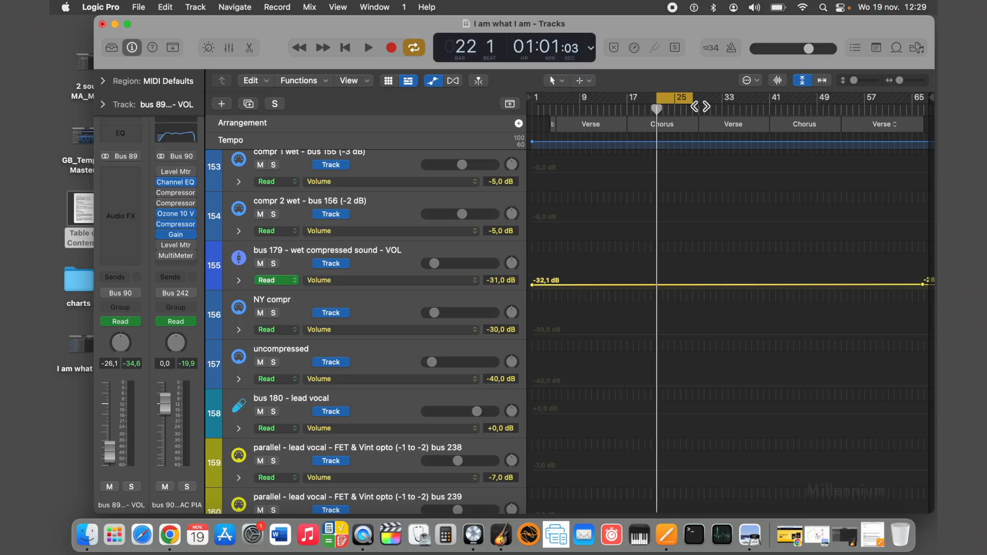
Select the bus 244 - Lead Vocal - VOLUME to Stereo Out track.
{"action": "scroll", "coordinate": [472, 352], "scroll_direction": "down", "scroll_amount": 10}
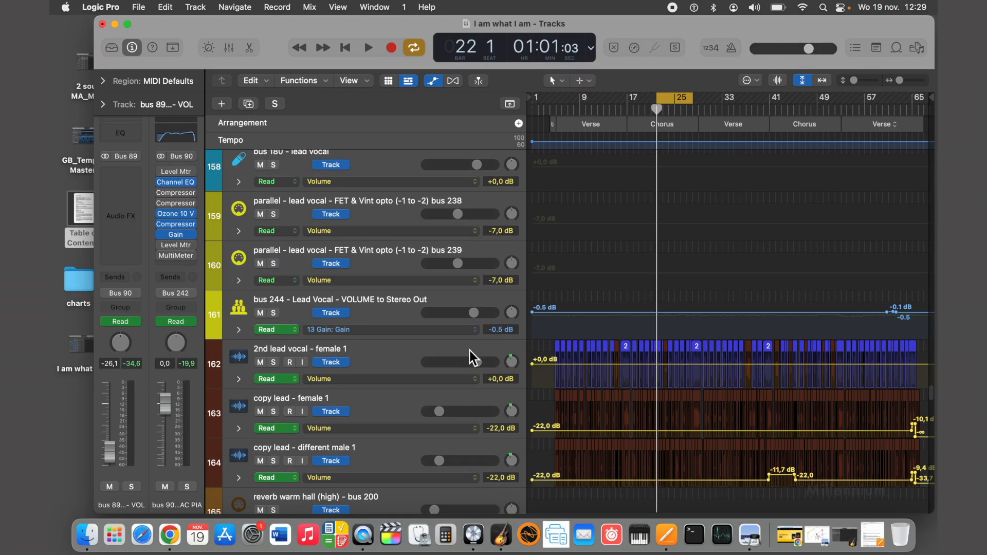
{"action": "left_click", "coordinate": [437, 300]}
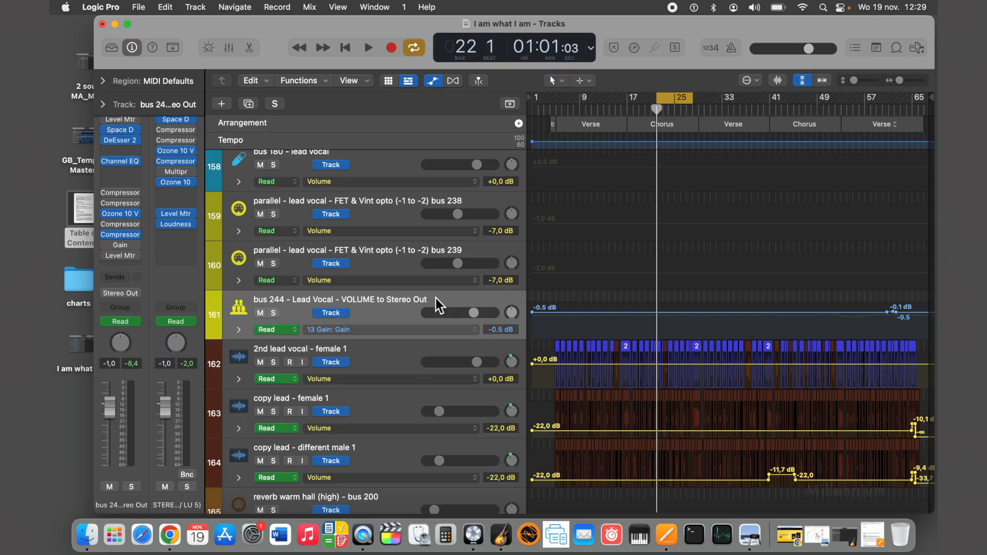